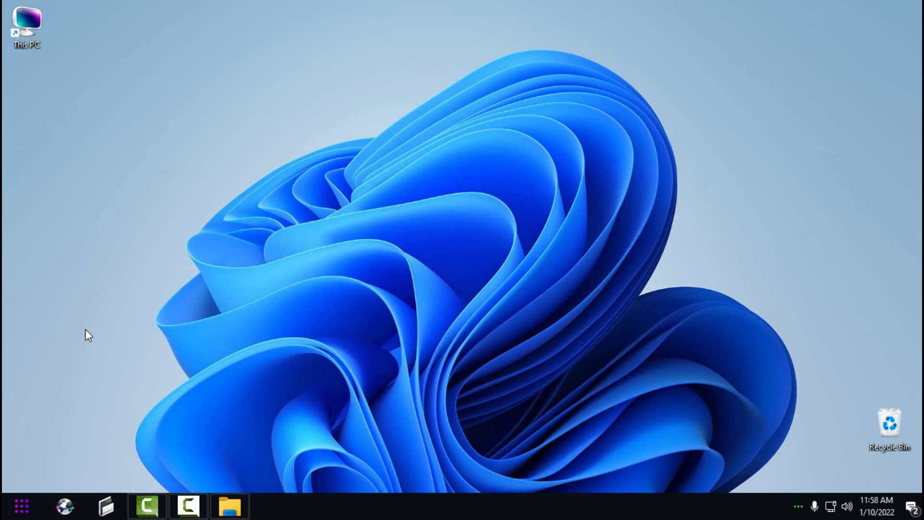
- Search the Start menu for 'restore' to reach the System Protection tab
left_click(21, 510)
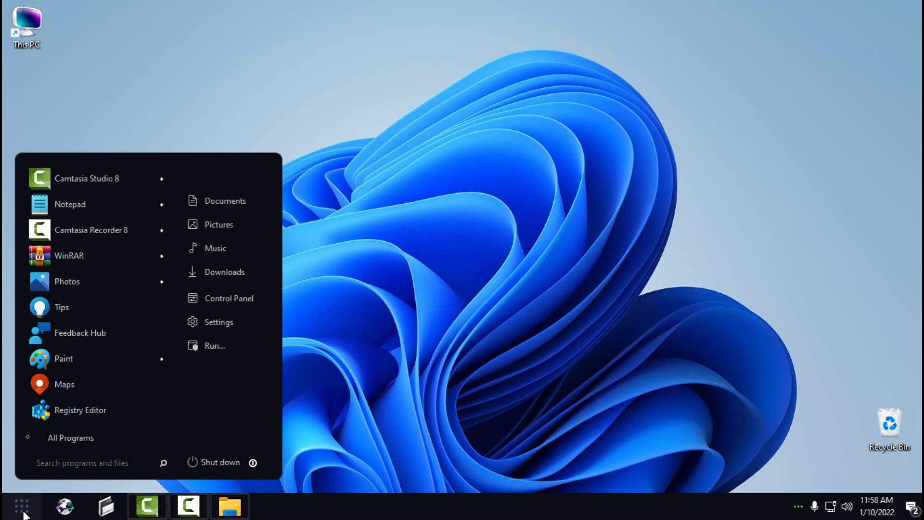
type("restore")
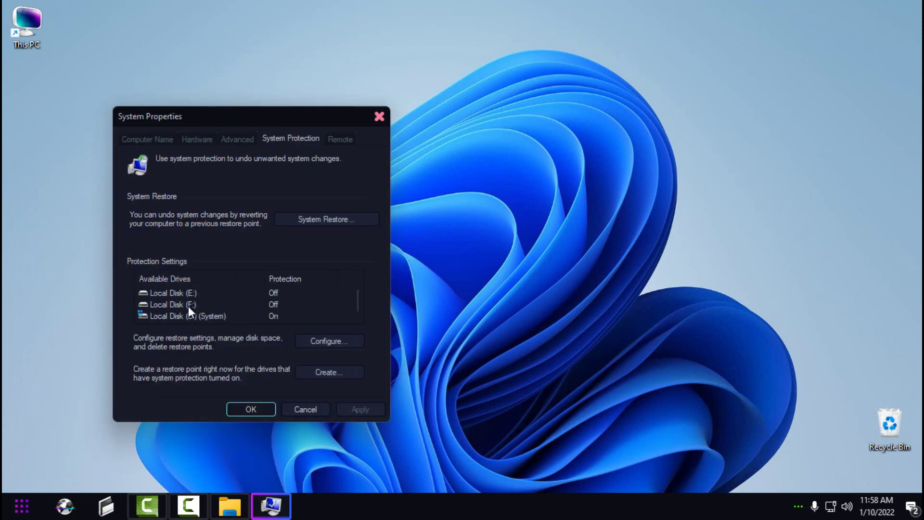
- Create a restore point for Local Disk (C:) named 'theme and icon pack' and close the confirmation
left_click(169, 318)
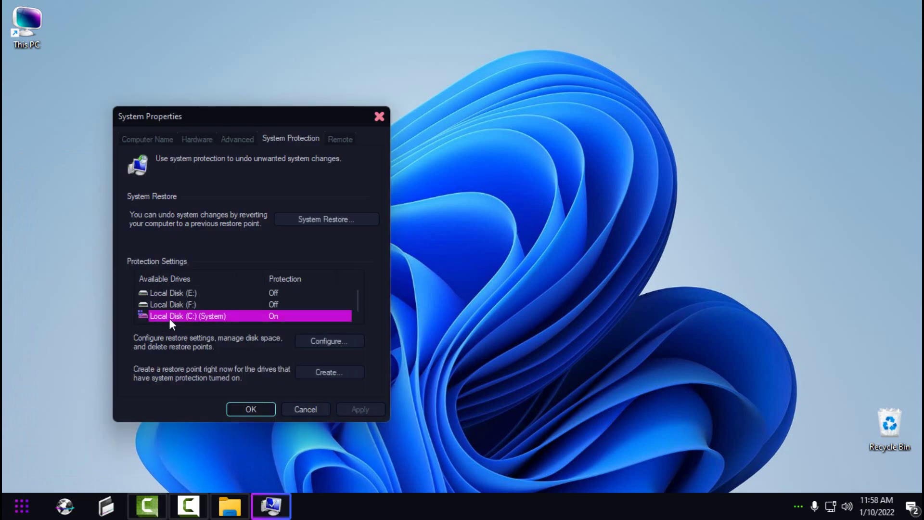
left_click(322, 371)
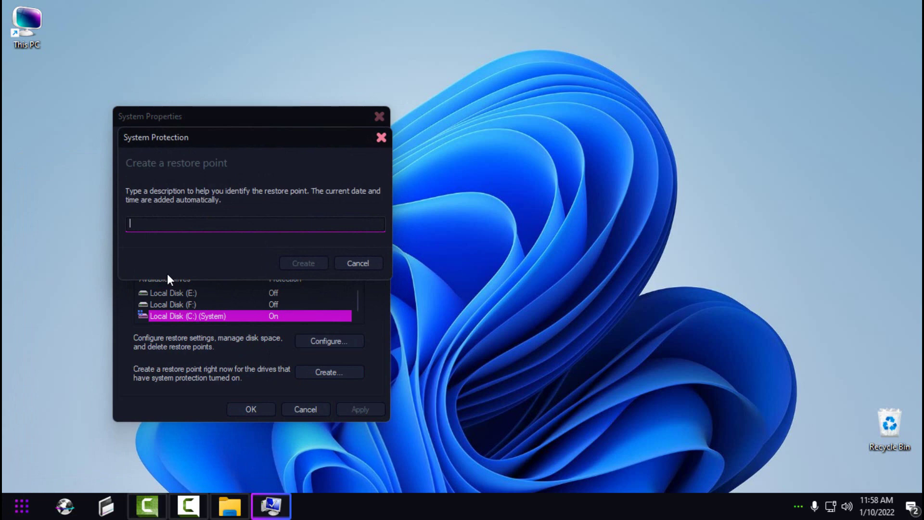
type("theme and icon pack")
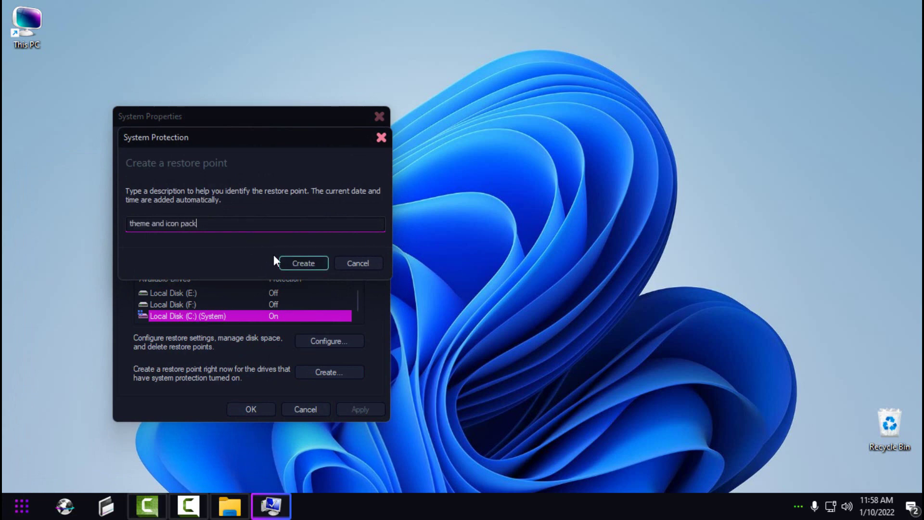
left_click(299, 264)
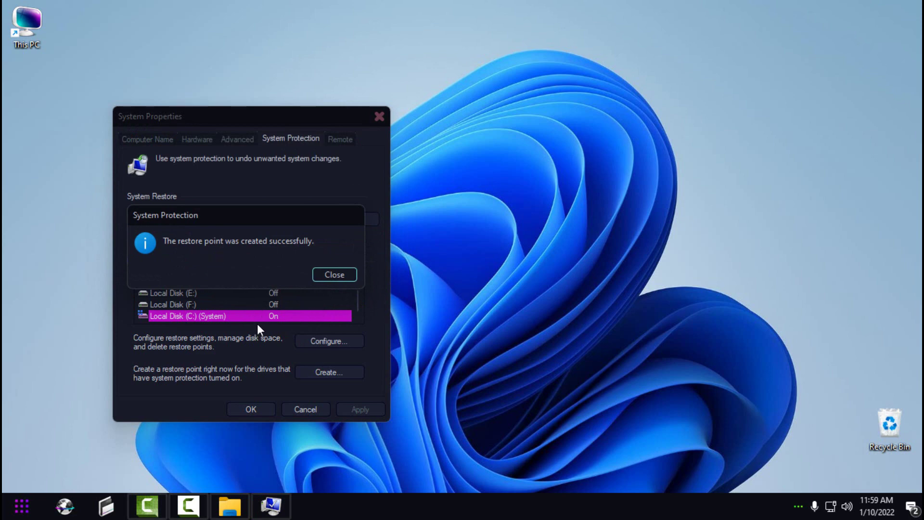
left_click(335, 273)
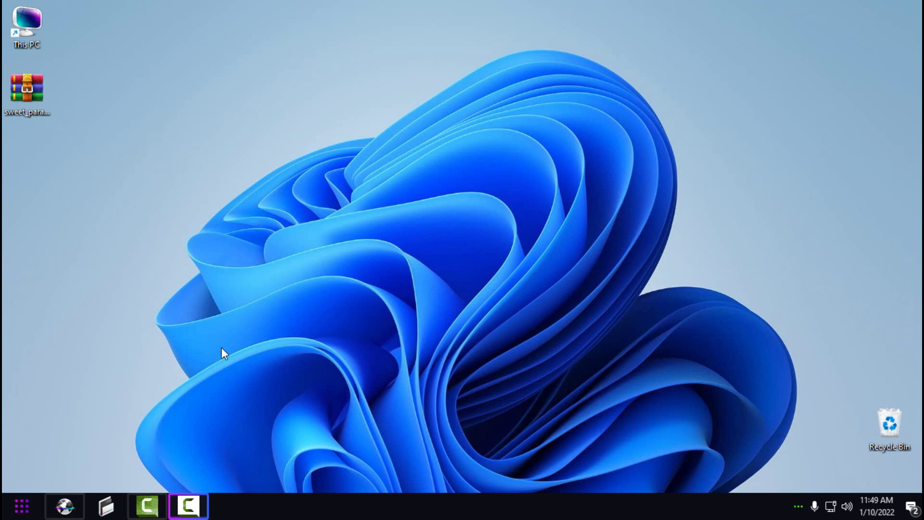
left_click(19, 507)
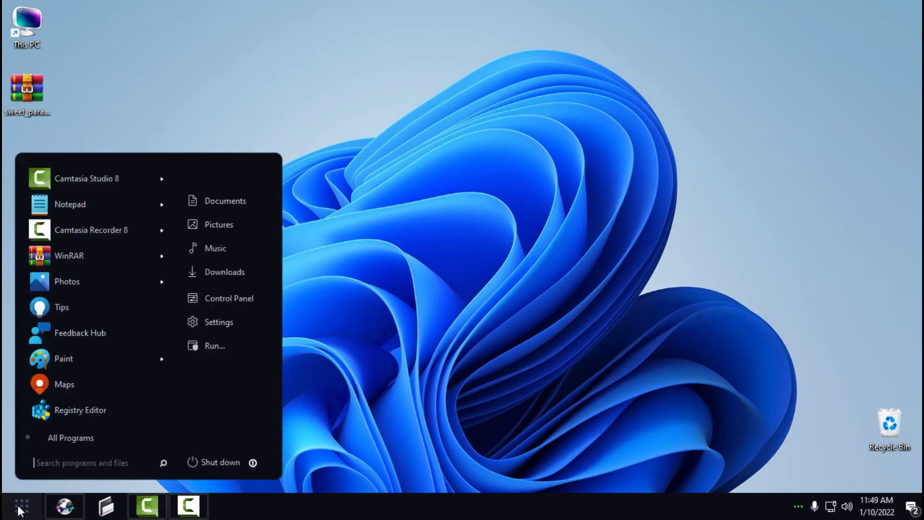
type("about")
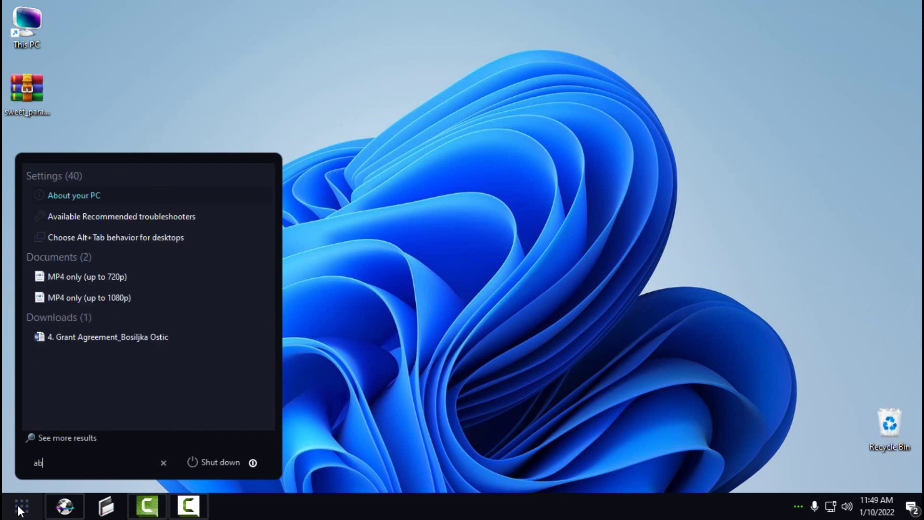
left_click(91, 197)
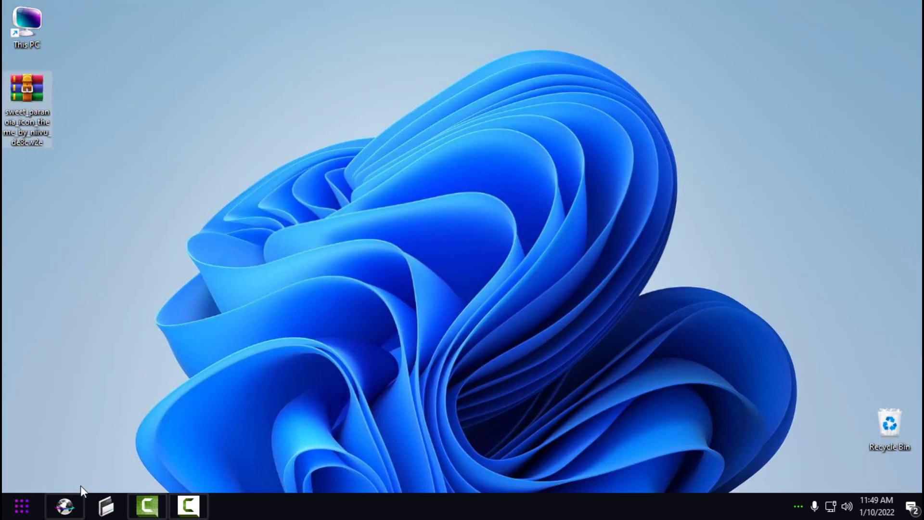
left_click(65, 506)
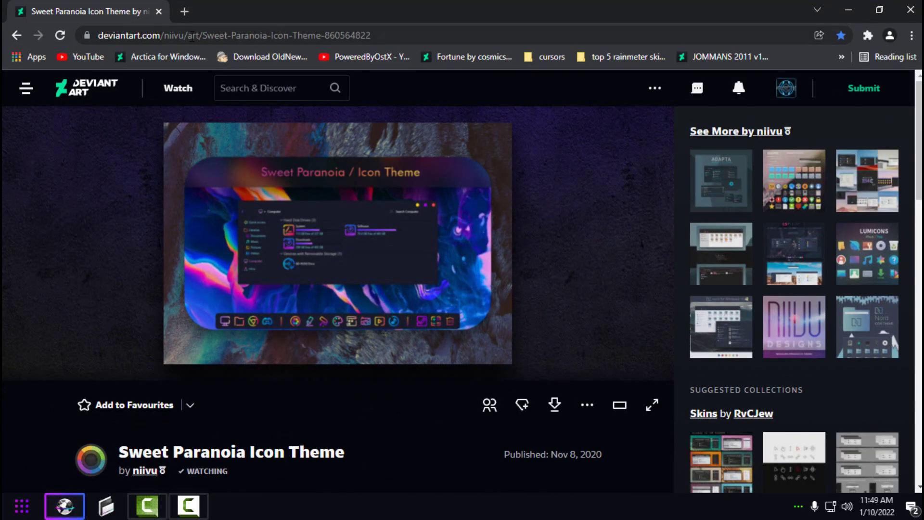
left_click(261, 33)
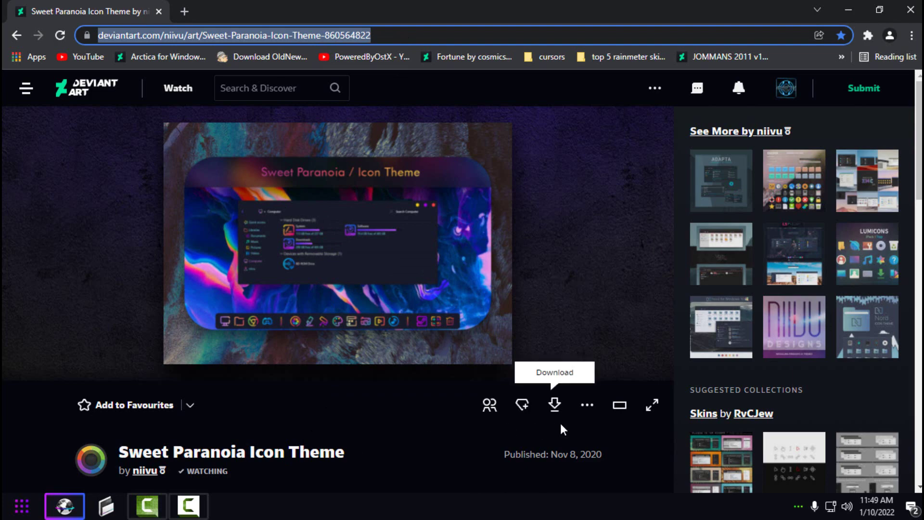
left_click(555, 404)
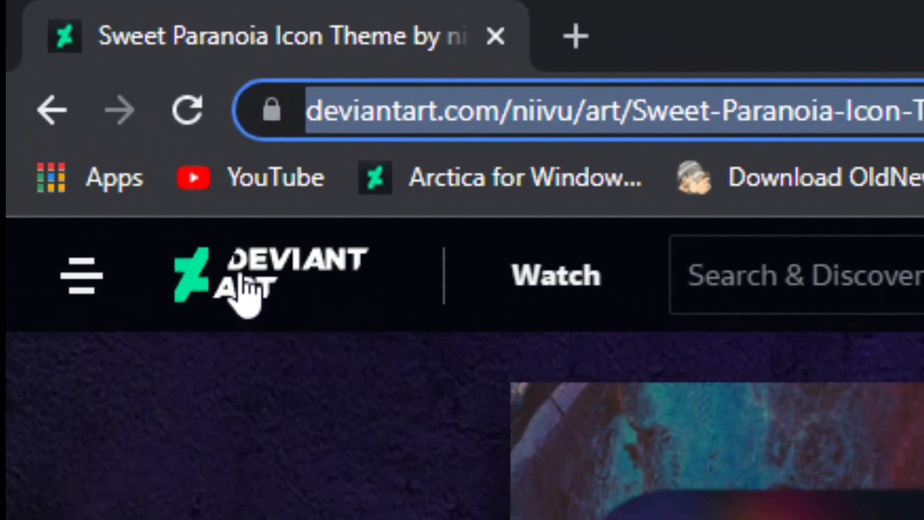
mouse_move(553, 240)
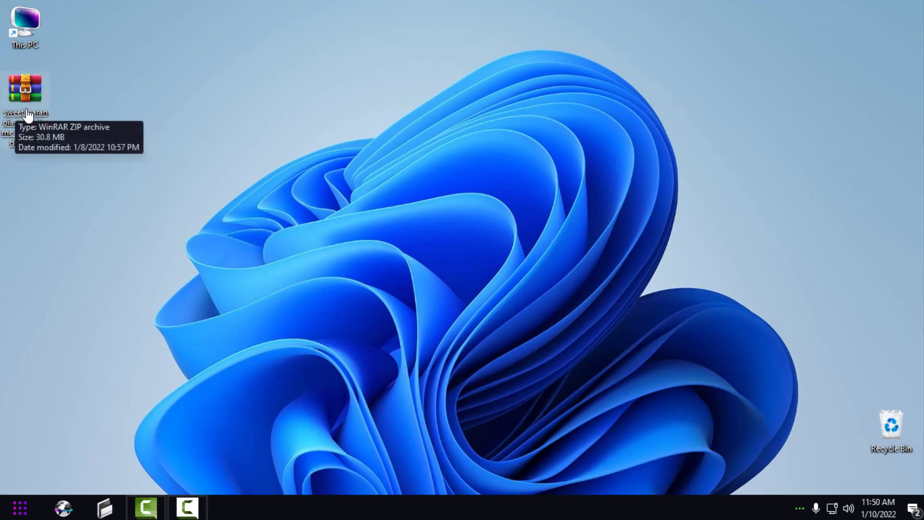
- Extract the Sweet Paranoia archive into its own folder and open its iPack folder
right_click(22, 94)
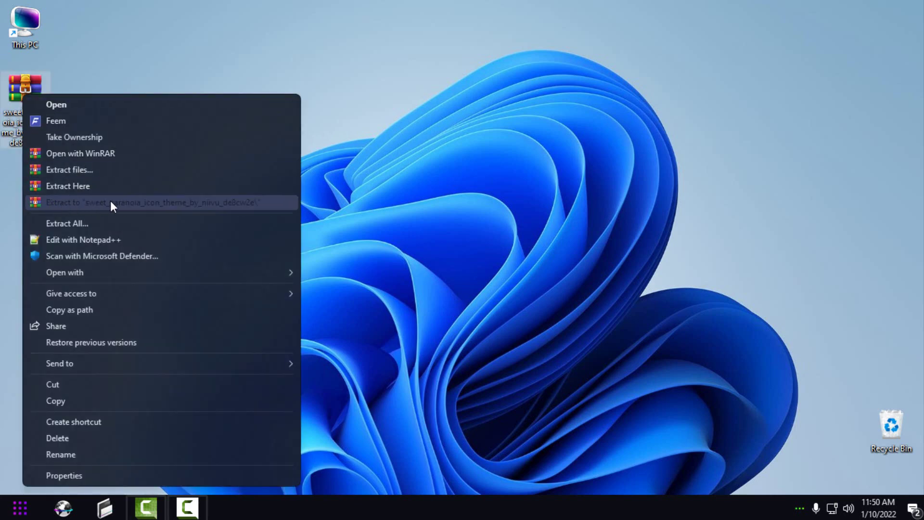
left_click(143, 203)
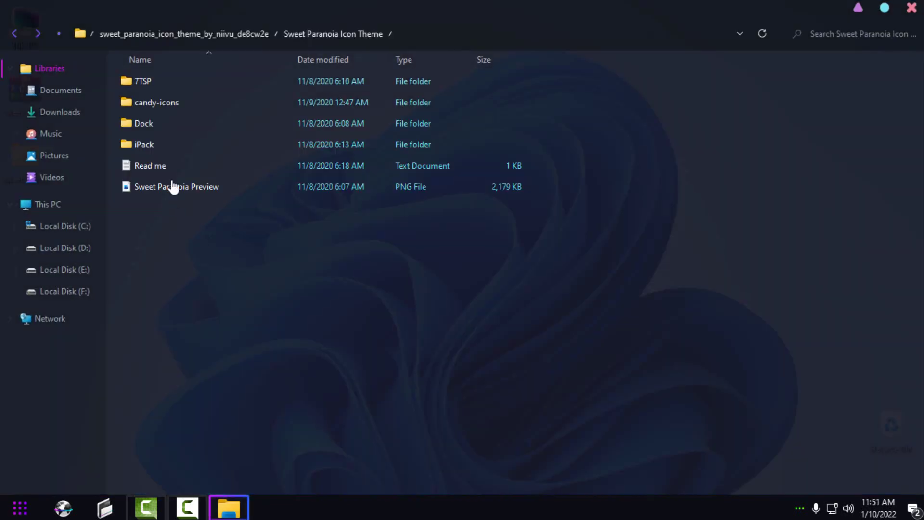
double_click(143, 144)
key("alt+Left")
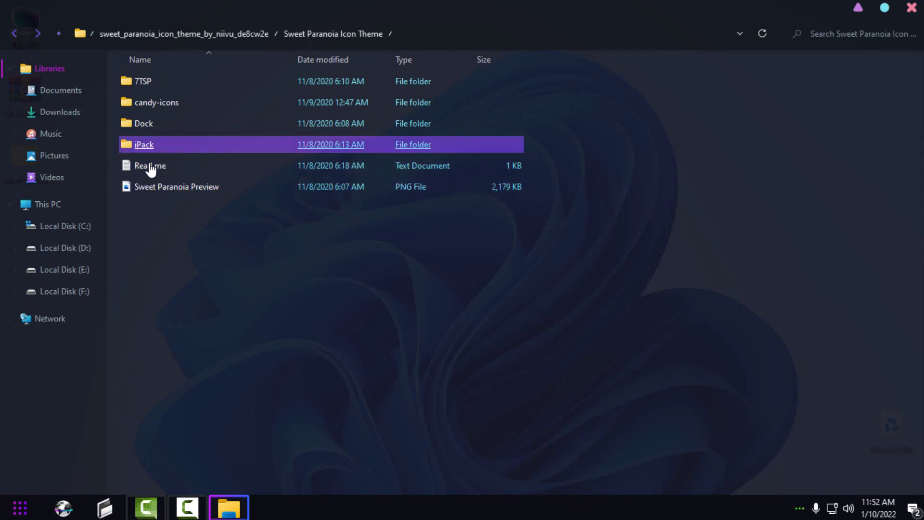
double_click(149, 149)
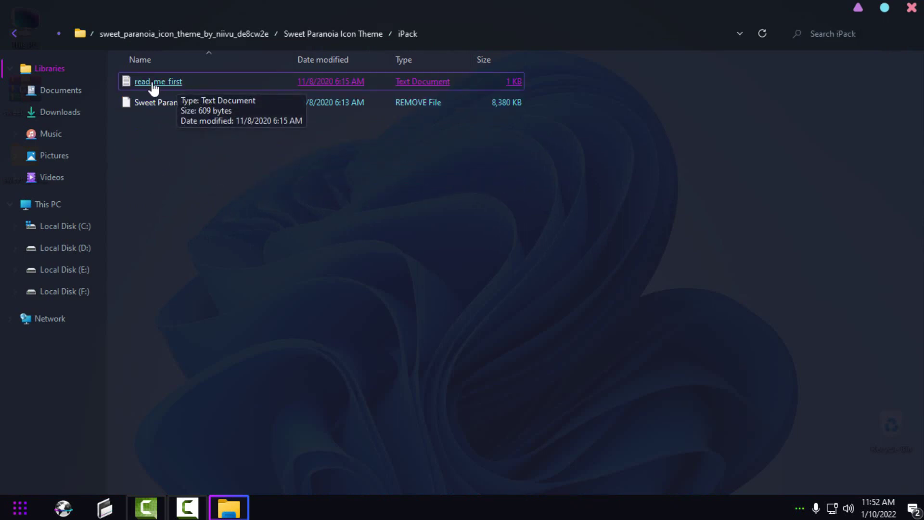
double_click(156, 82)
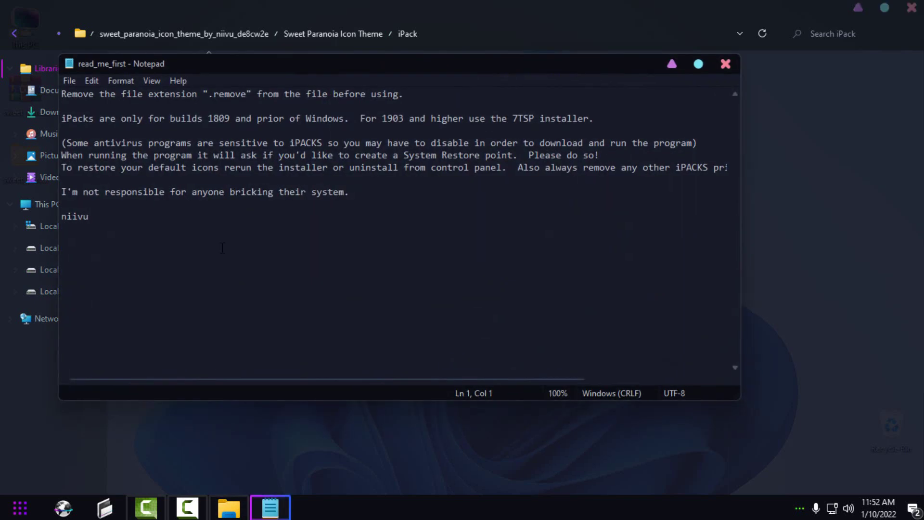
left_click_drag(336, 57, 415, 131)
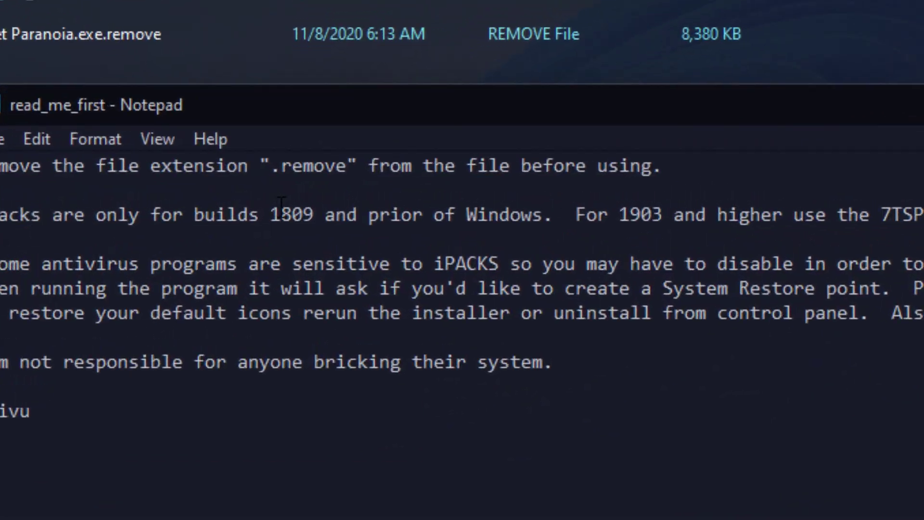
left_click_drag(288, 192, 310, 193)
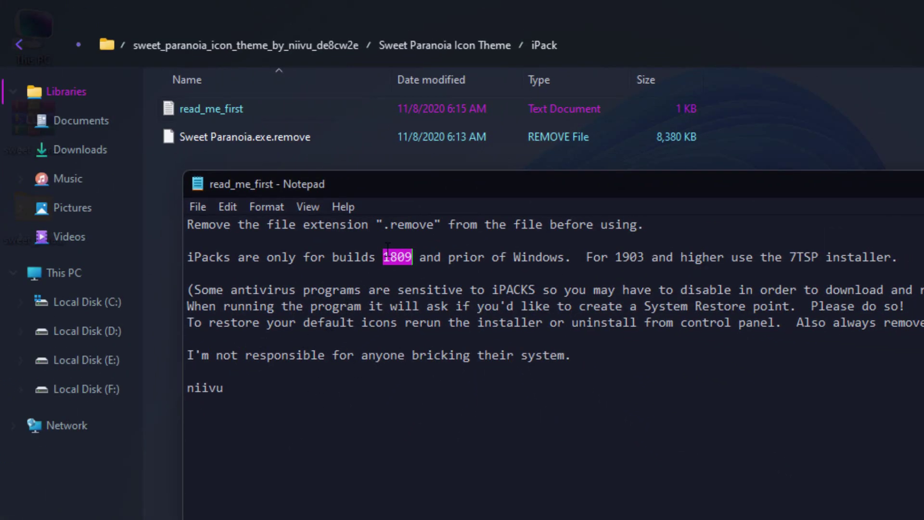
left_click(397, 257)
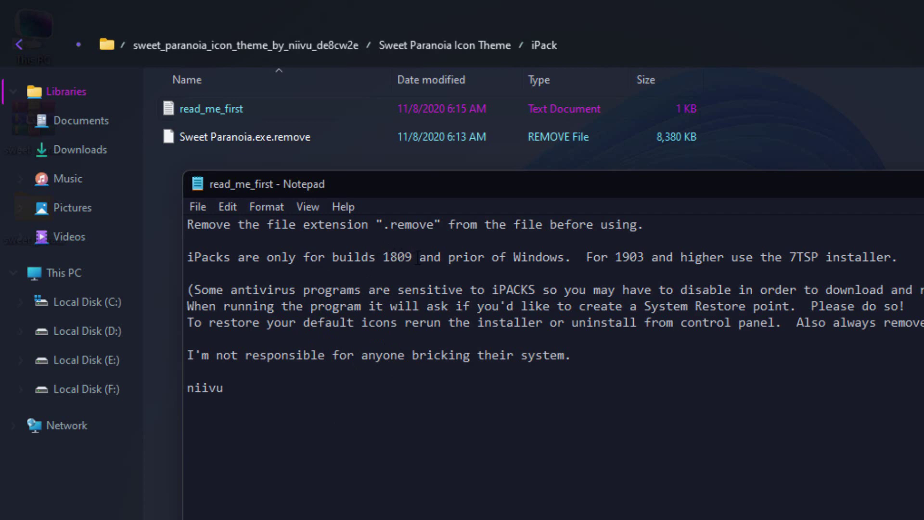
left_click_drag(416, 256, 383, 261)
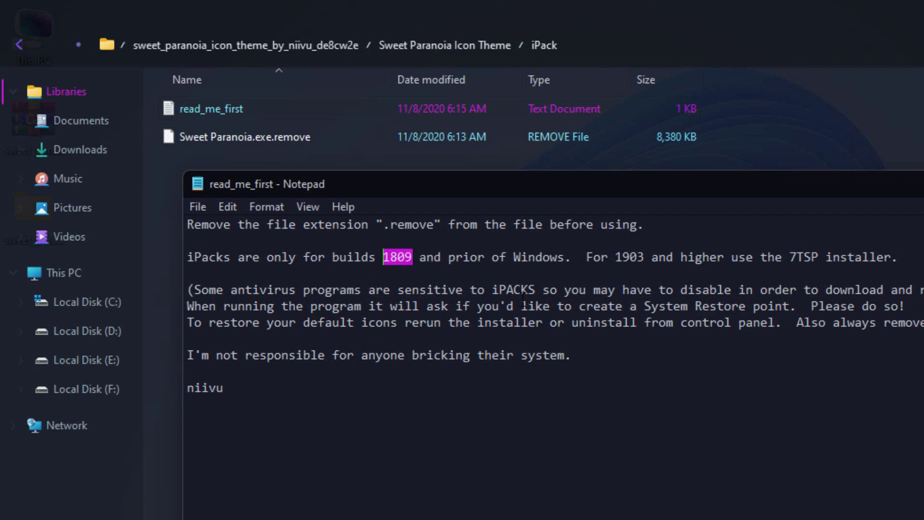
left_click_drag(587, 256, 898, 260)
left_click(190, 139)
left_click(217, 159)
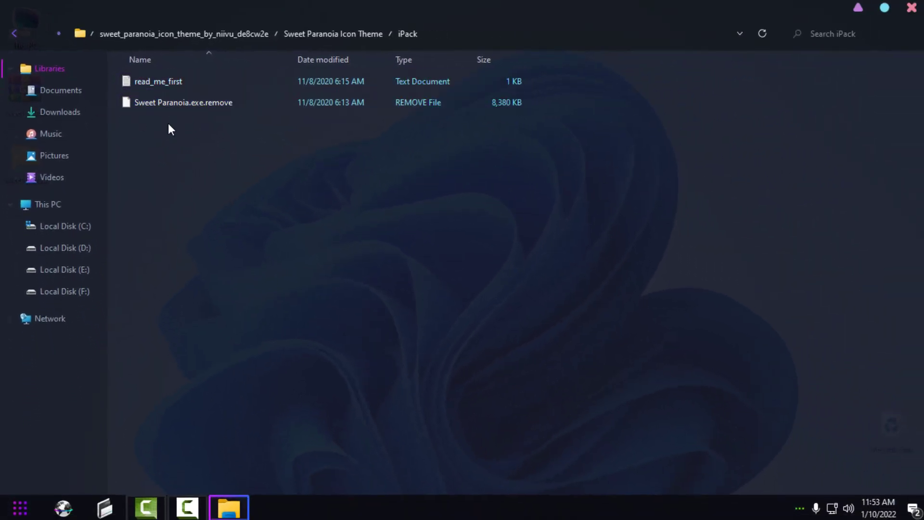
- Rename Sweet Paranoia.exe.remove to Sweet Paranoia.exe, launch it and accept the license agreement
left_click(171, 103)
right_click(172, 106)
left_click(207, 427)
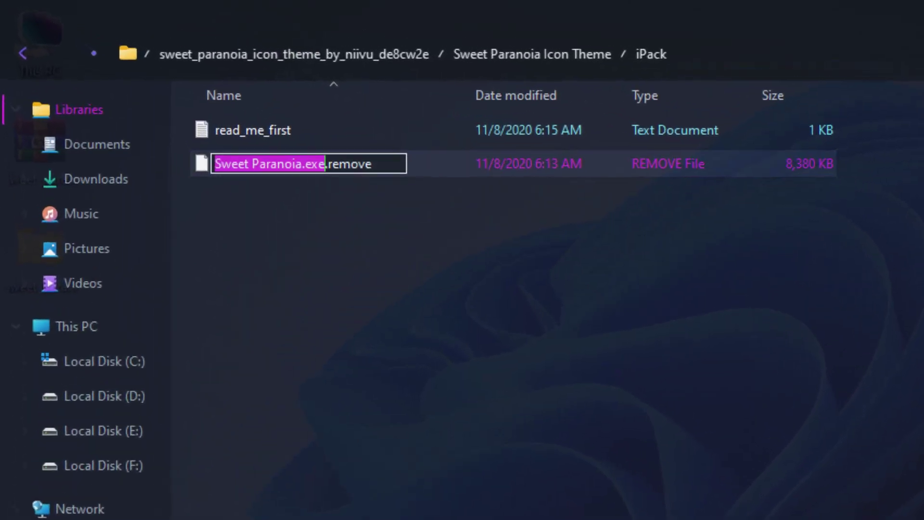
left_click(382, 163)
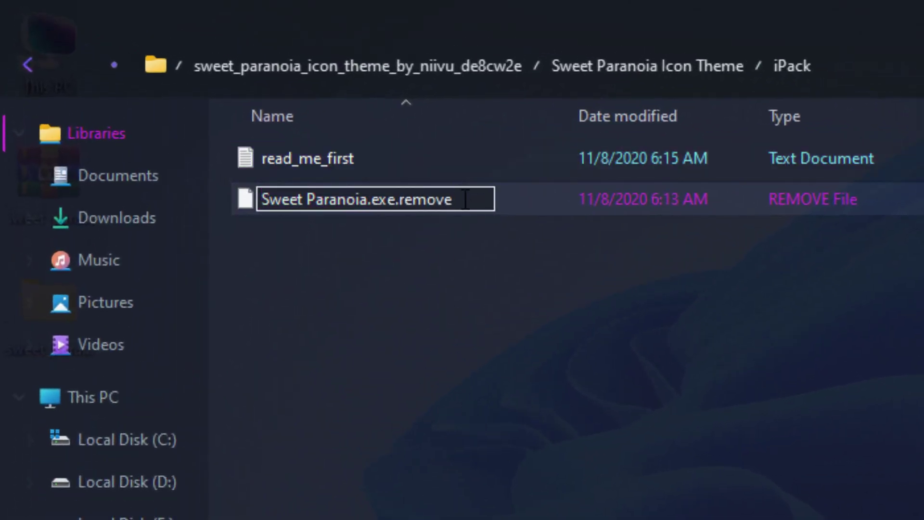
key("BackSpace")
key("BackSpace")
key("BackSpace")
key("BackSpace")
key("BackSpace")
key("BackSpace")
key("BackSpace")
key("Return")
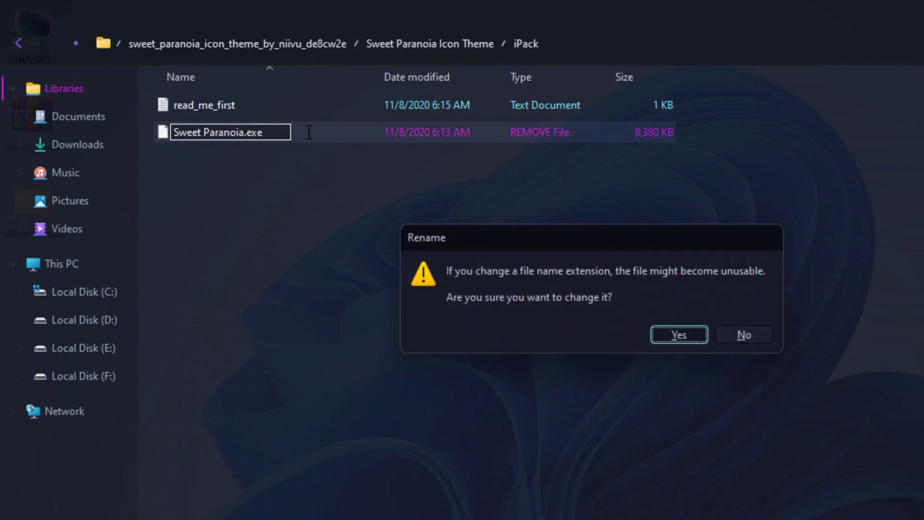
left_click(679, 335)
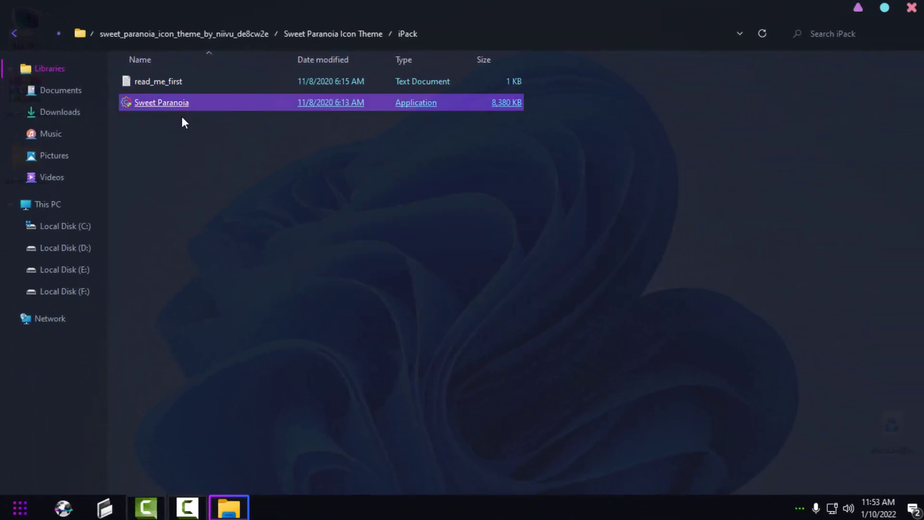
double_click(150, 104)
left_click(320, 374)
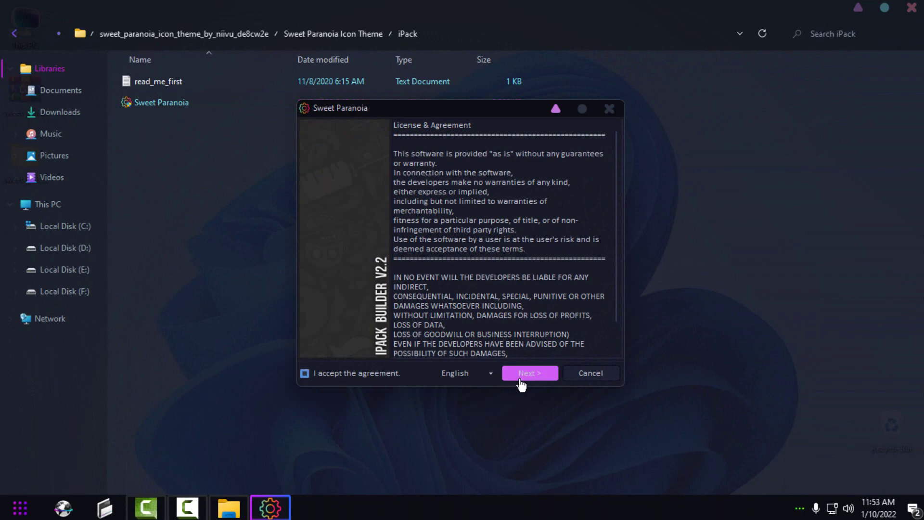
- Quit iPack Builder without patching and return to the Sweet Paranoia Icon Theme folder
left_click(505, 378)
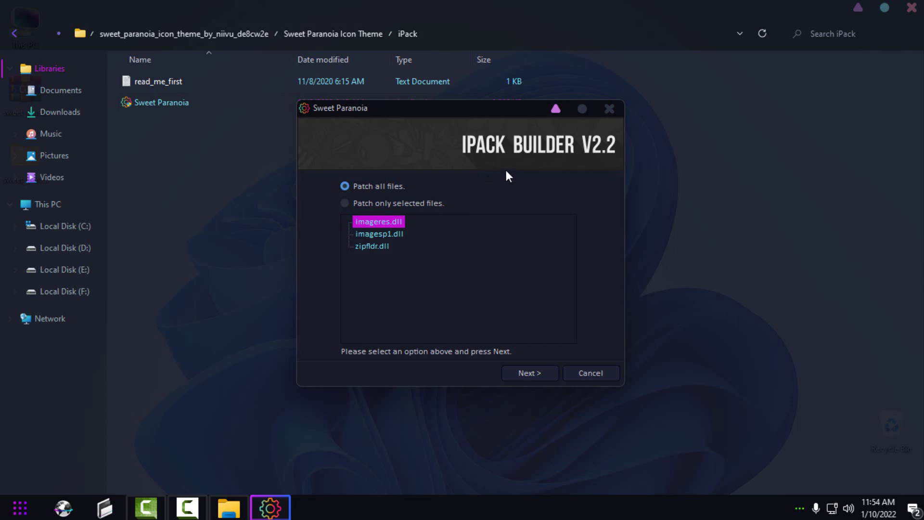
left_click(587, 376)
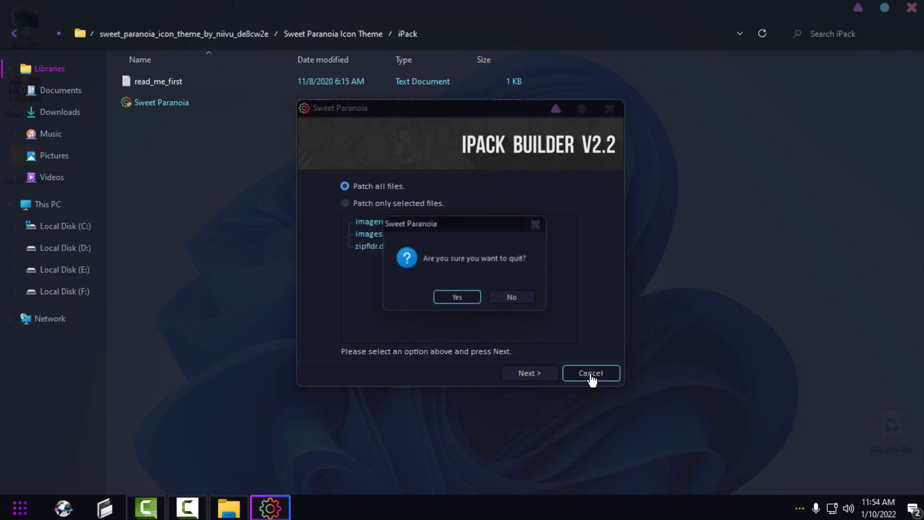
left_click(458, 299)
key("alt+Left")
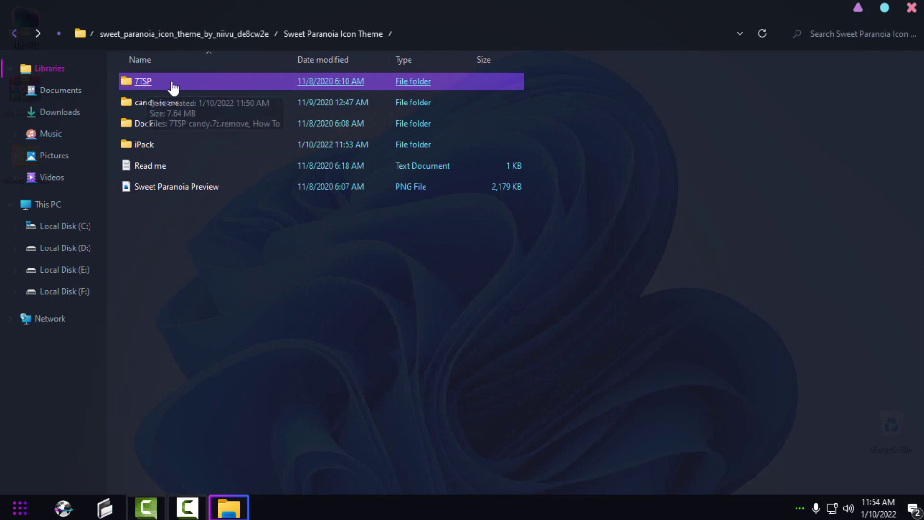
- In the 7TSP folder, rename 7TSP candy.7z.remove to 7TSP candy.7z
double_click(151, 86)
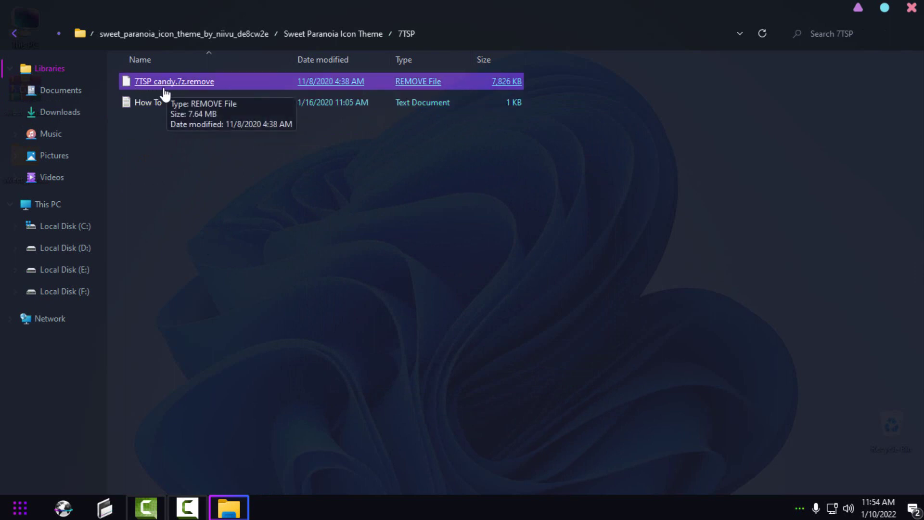
right_click(196, 85)
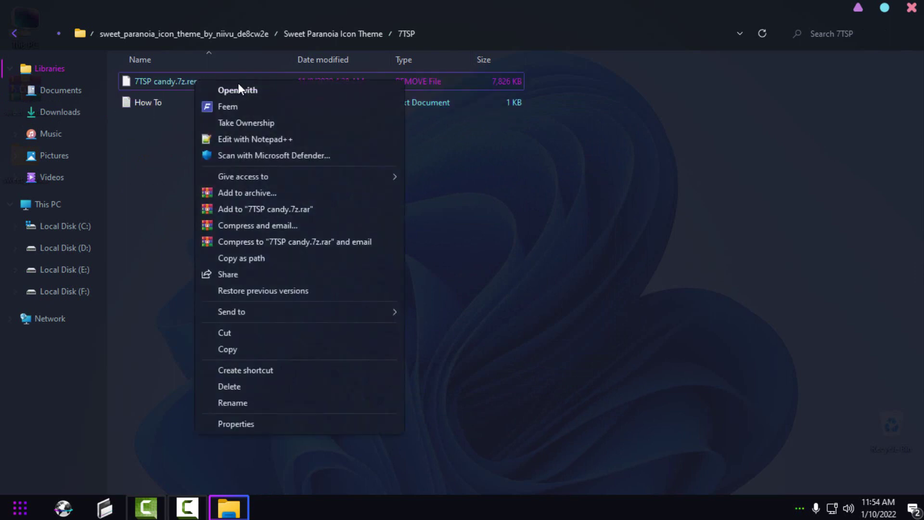
left_click(243, 400)
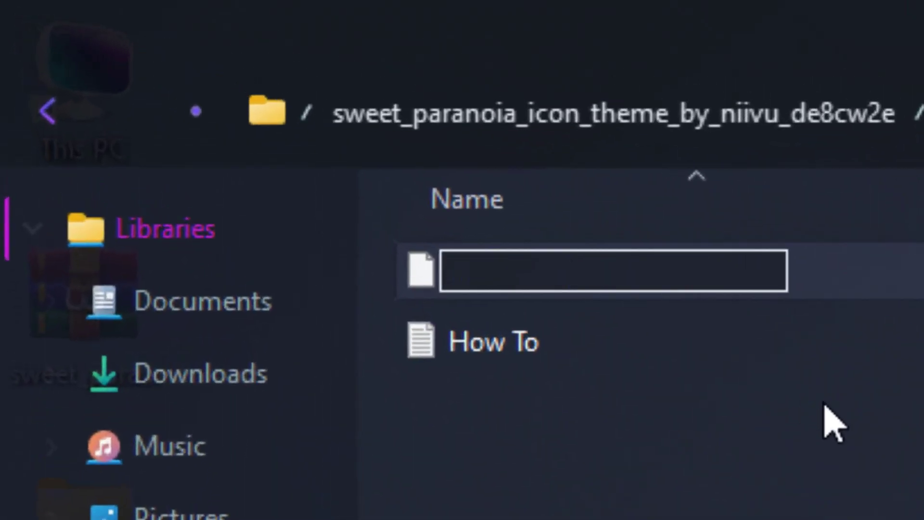
key("BackSpace")
key("BackSpace")
key("BackSpace")
key("BackSpace")
key("BackSpace")
key("BackSpace")
key("BackSpace")
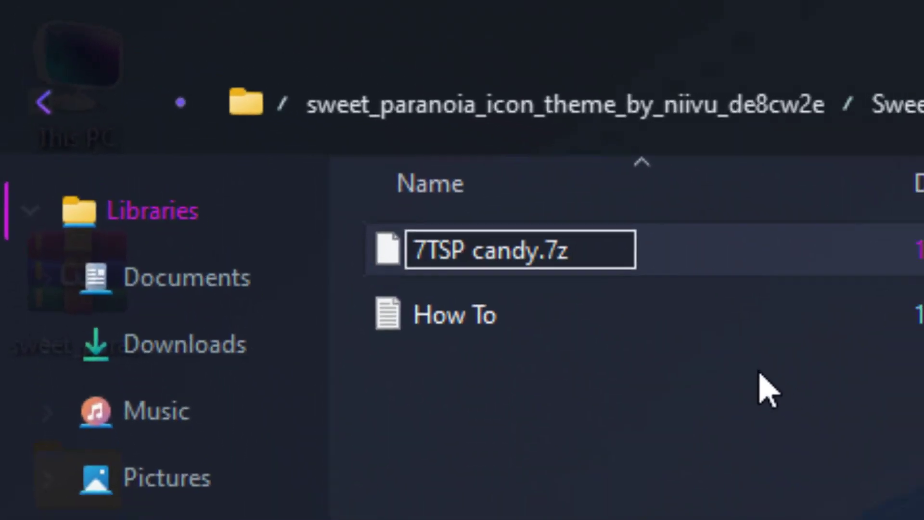
key("Return")
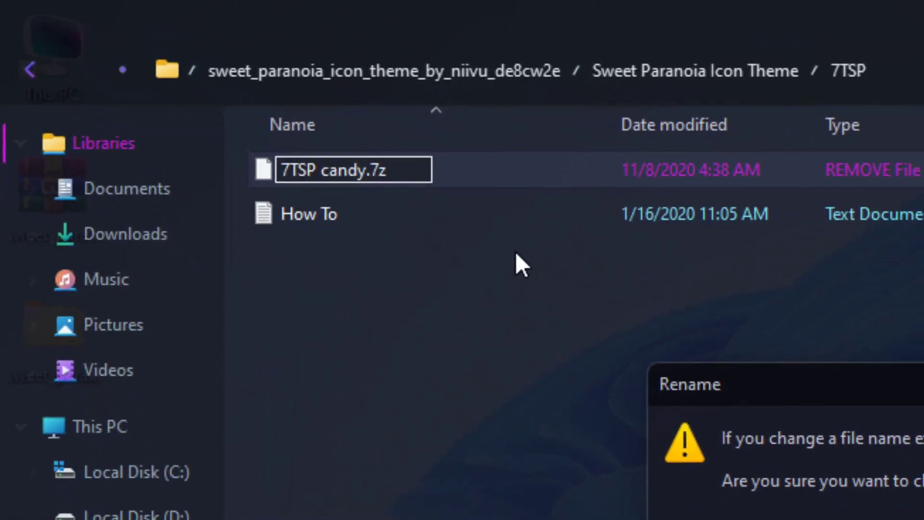
left_click(644, 318)
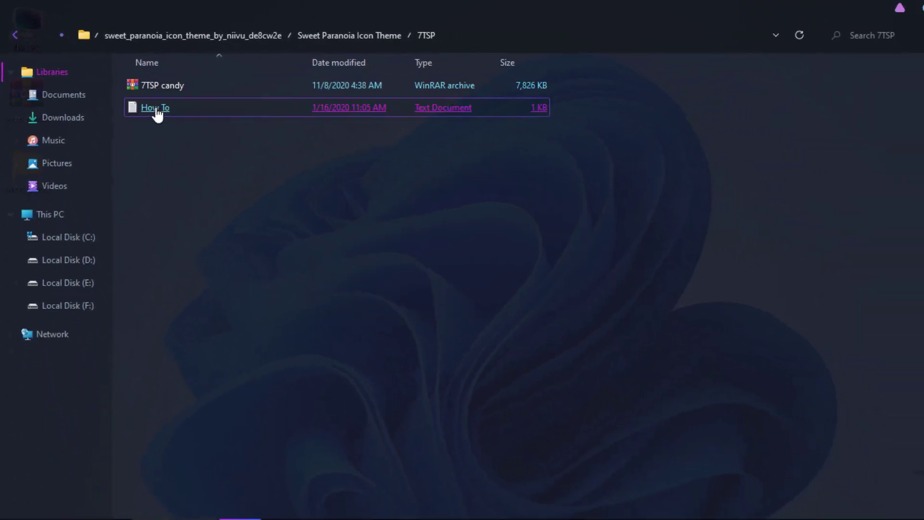
- Copy the fav.me download link from the How To notes, then close them
double_click(156, 111)
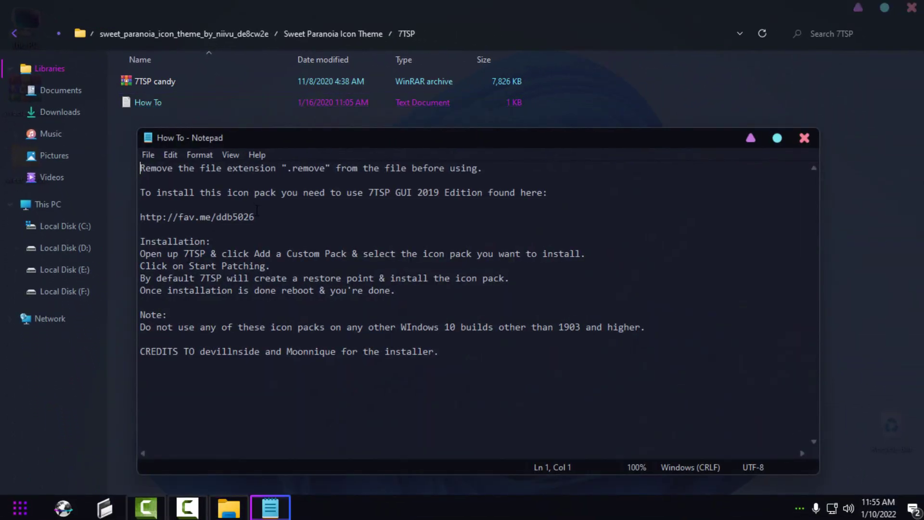
left_click_drag(255, 216, 140, 217)
right_click(178, 219)
left_click(235, 259)
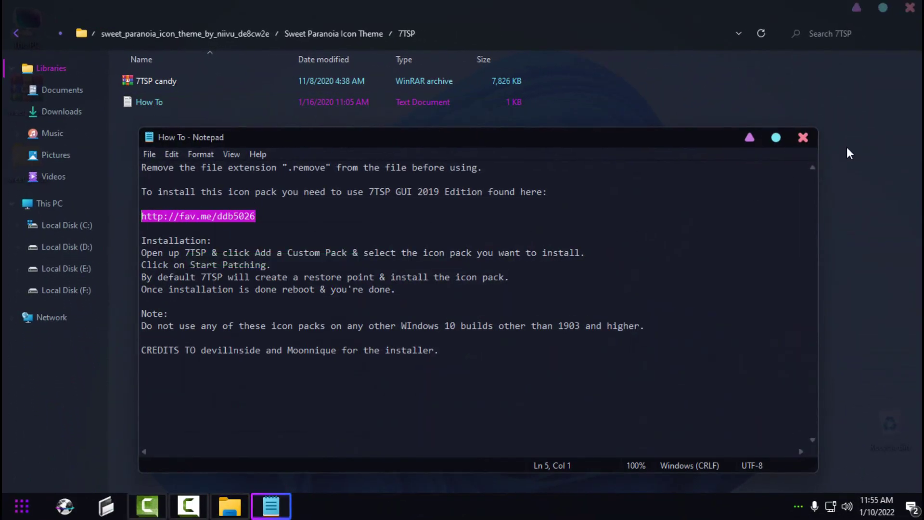
left_click(802, 137)
left_click(64, 505)
- Open the copied fav.me link in a new tab and download the 7TSP GUI 2019 Edition zip
left_click(186, 10)
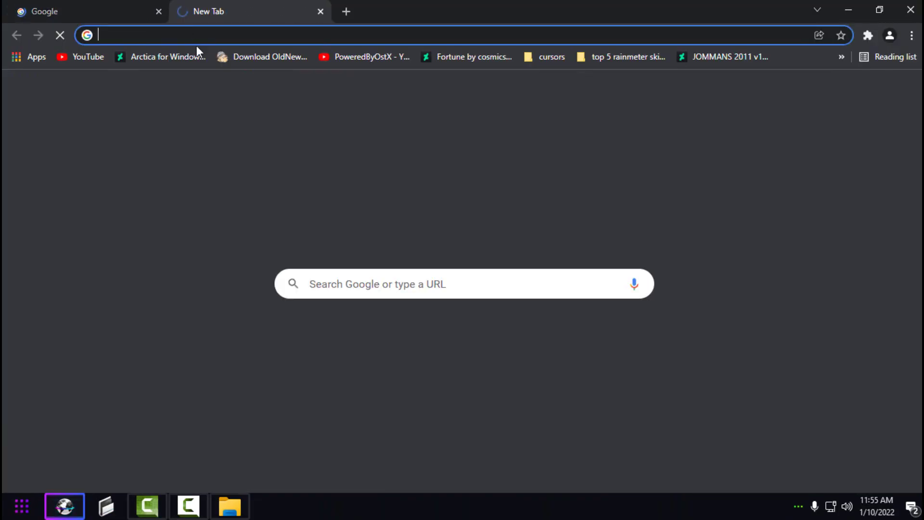
right_click(203, 36)
left_click(227, 146)
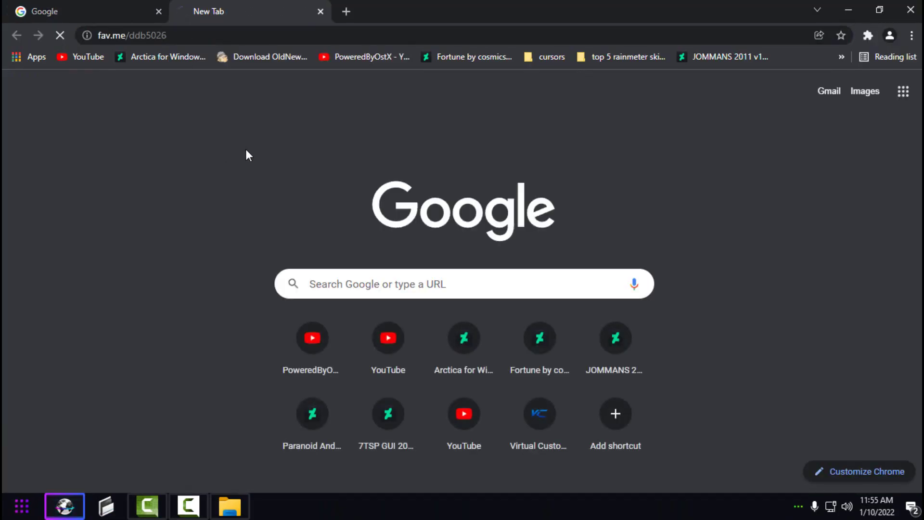
scroll(324, 261, "down", 3)
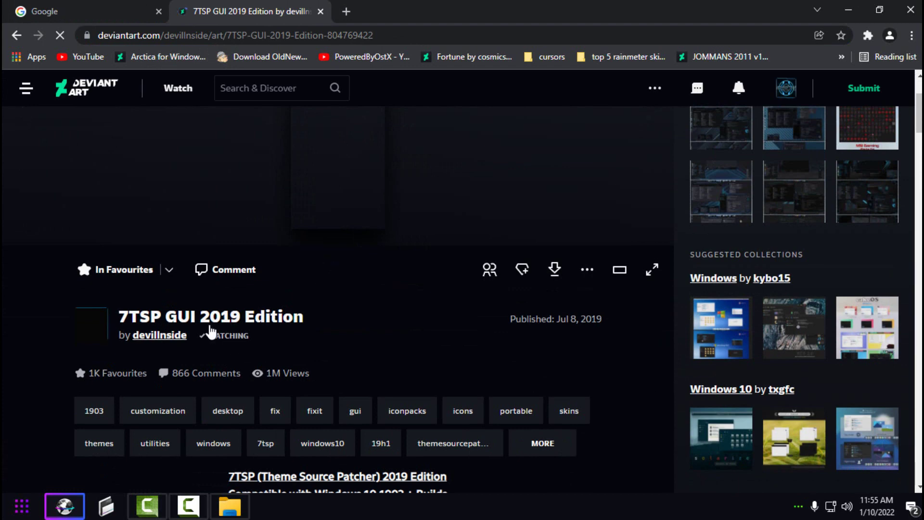
left_click(555, 271)
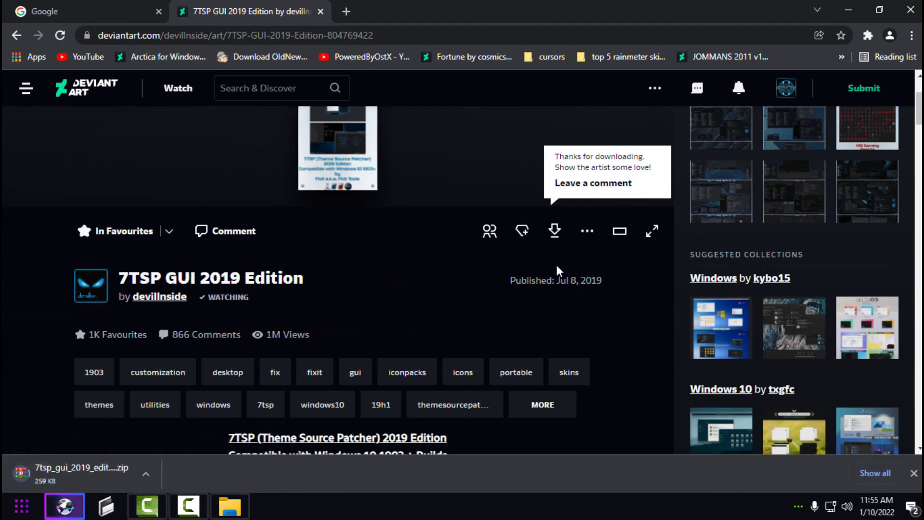
- Drag the downloaded 7TSP zip from the downloads bar onto the desktop
double_click(509, 10)
left_click(862, 7)
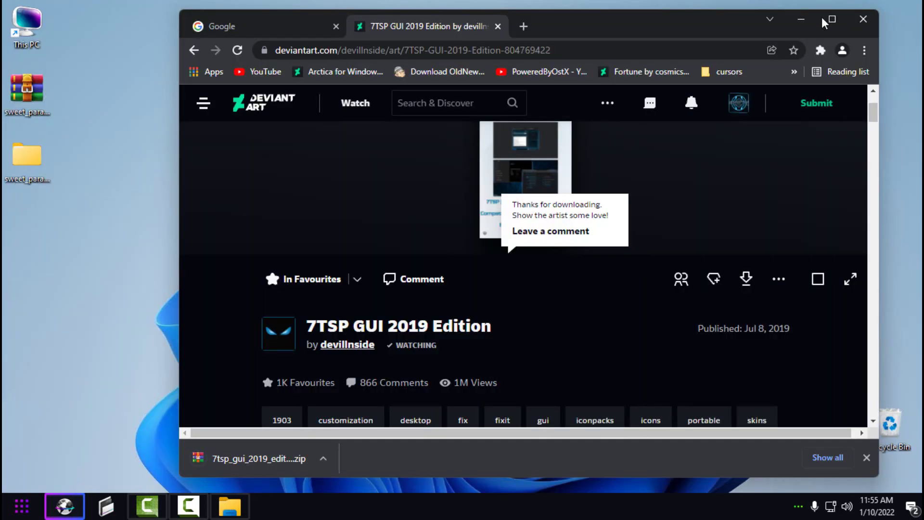
left_click_drag(212, 458, 76, 239)
- Extract the 7tsp zip to its own folder, then delete the 7tsp and Sweet Paranoia zips
left_click(801, 19)
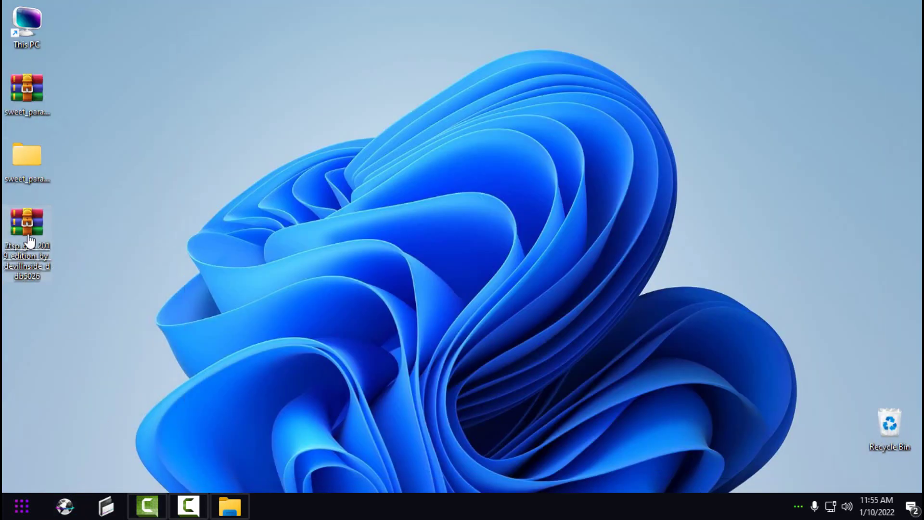
right_click(28, 233)
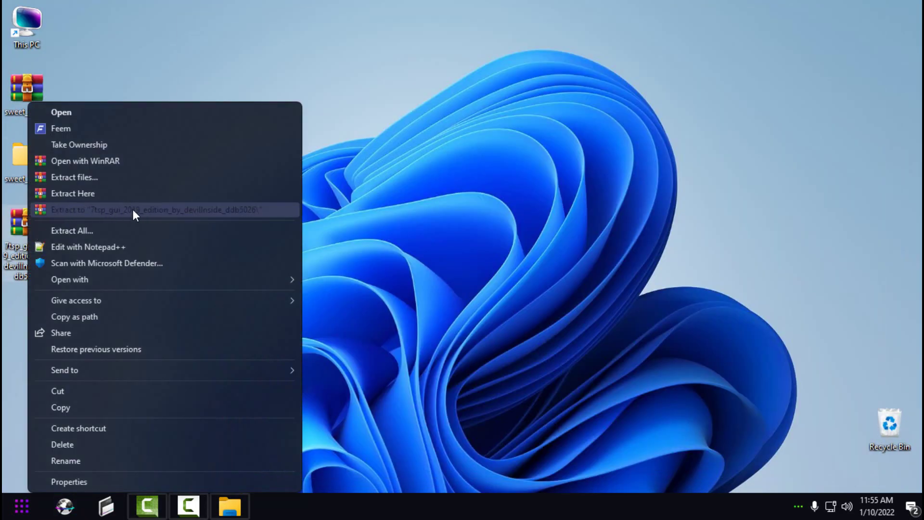
left_click(133, 210)
right_click(27, 222)
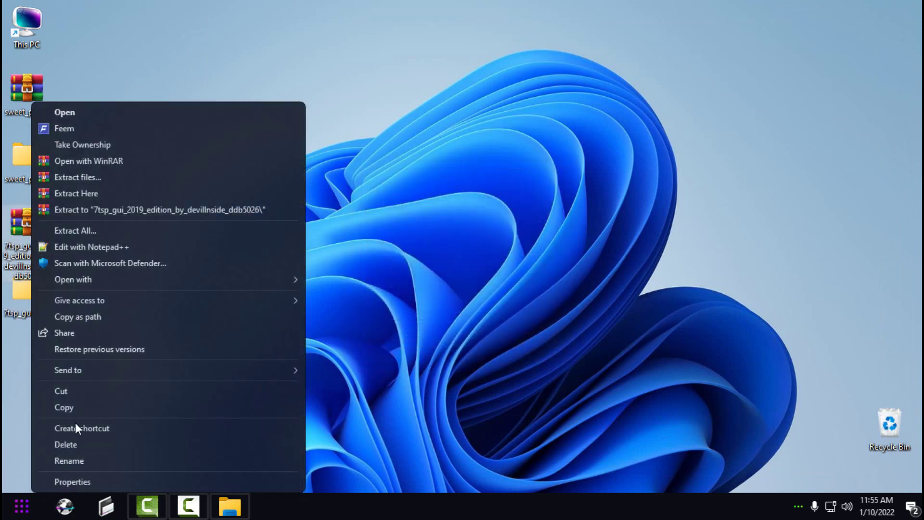
left_click(63, 443)
right_click(27, 89)
left_click(62, 433)
- Rename 7tsp GUI v0.6(2019).ee to .exe and run it as administrator
left_click_drag(40, 304, 40, 104)
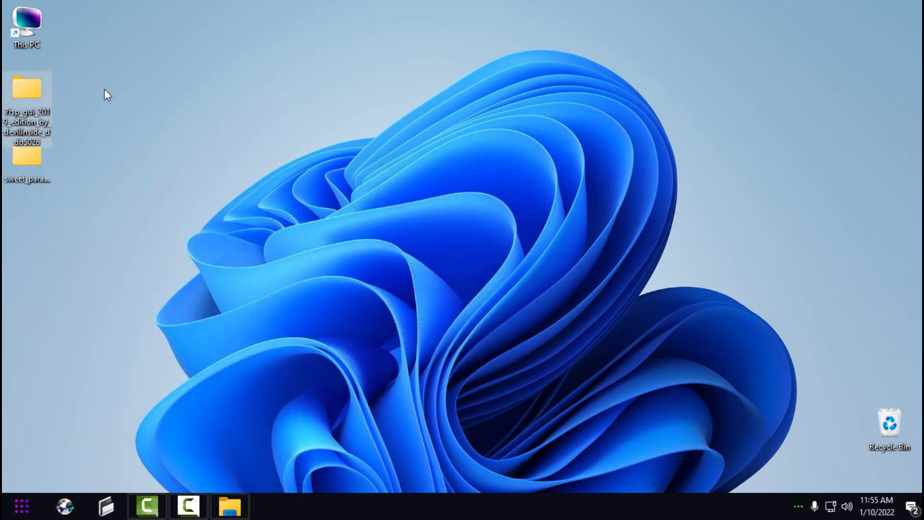
key("Return")
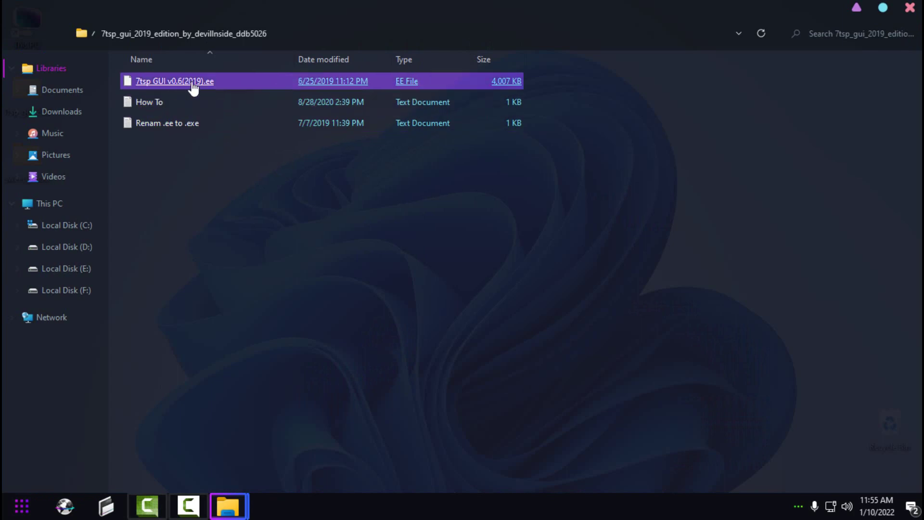
left_click(139, 81)
right_click(137, 81)
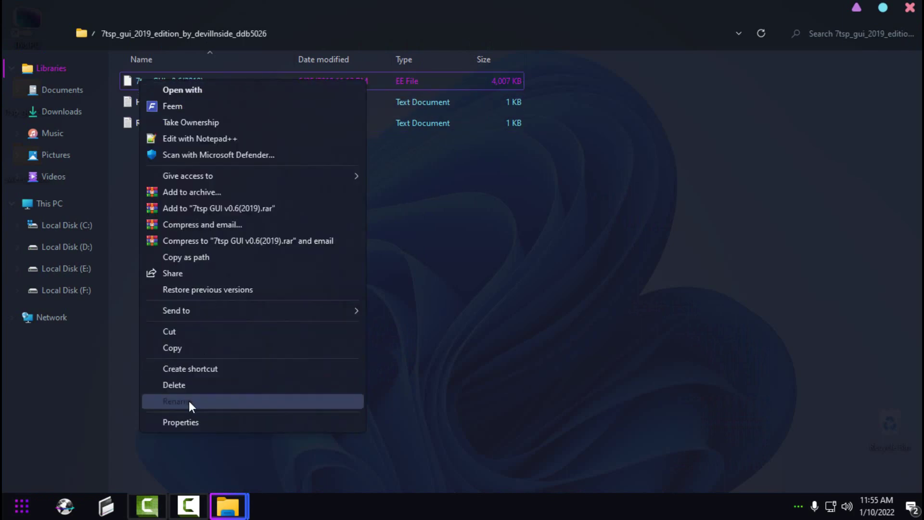
left_click(188, 400)
key("End")
key("BackSpace")
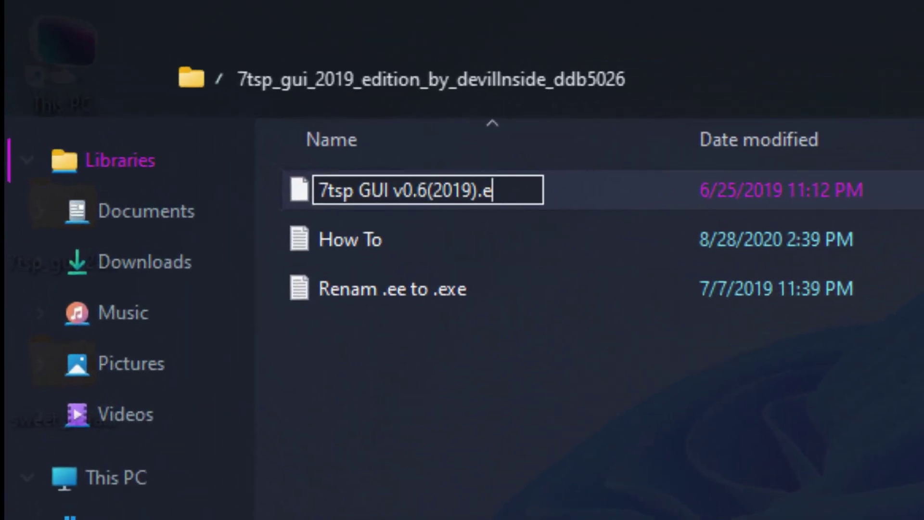
type("xe")
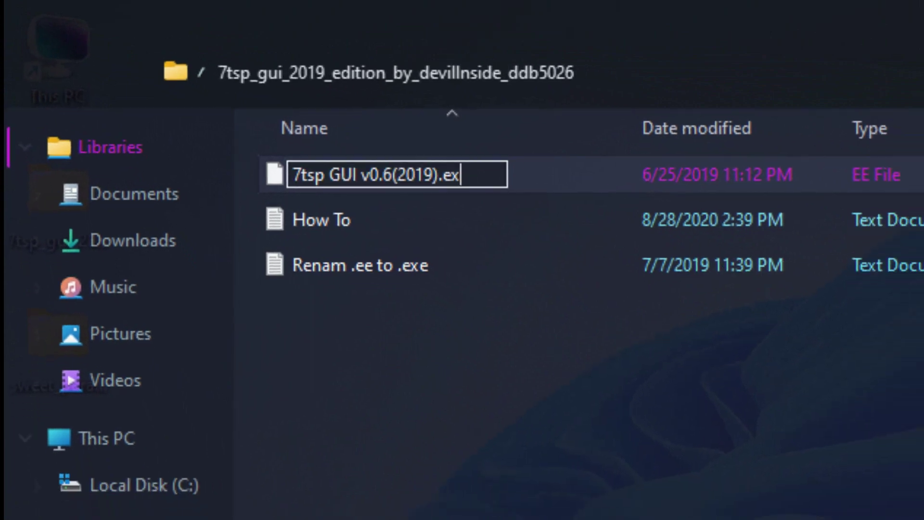
key("Return")
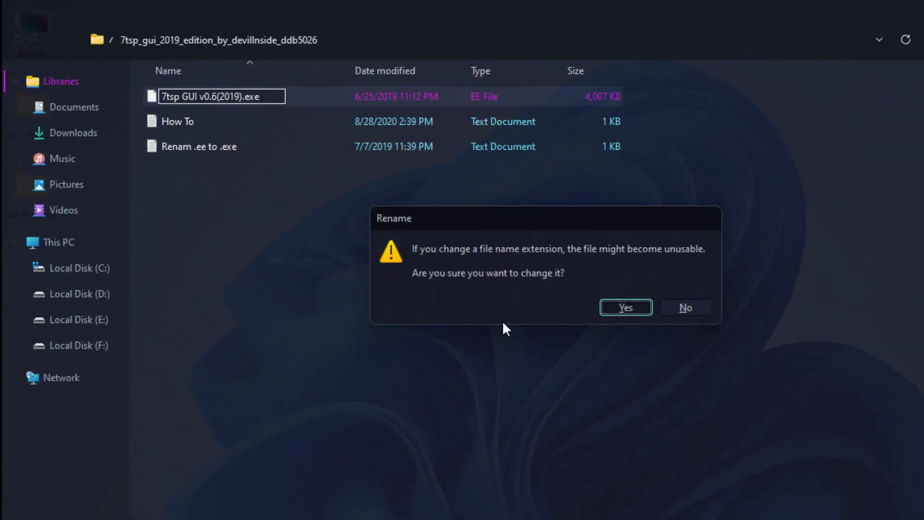
left_click(626, 307)
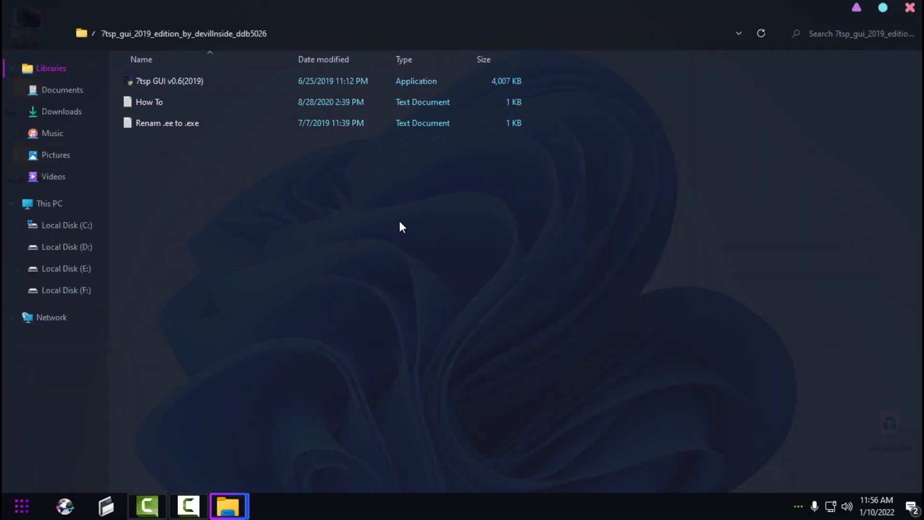
right_click(163, 80)
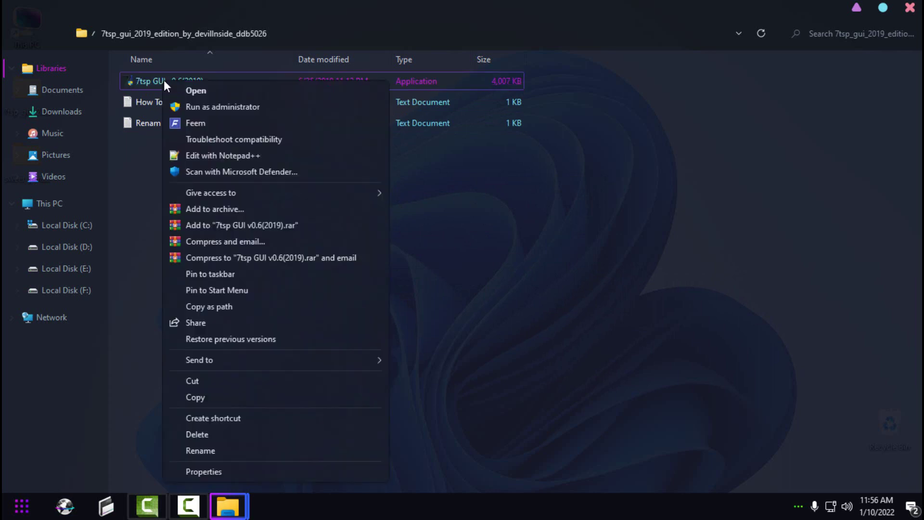
left_click(226, 107)
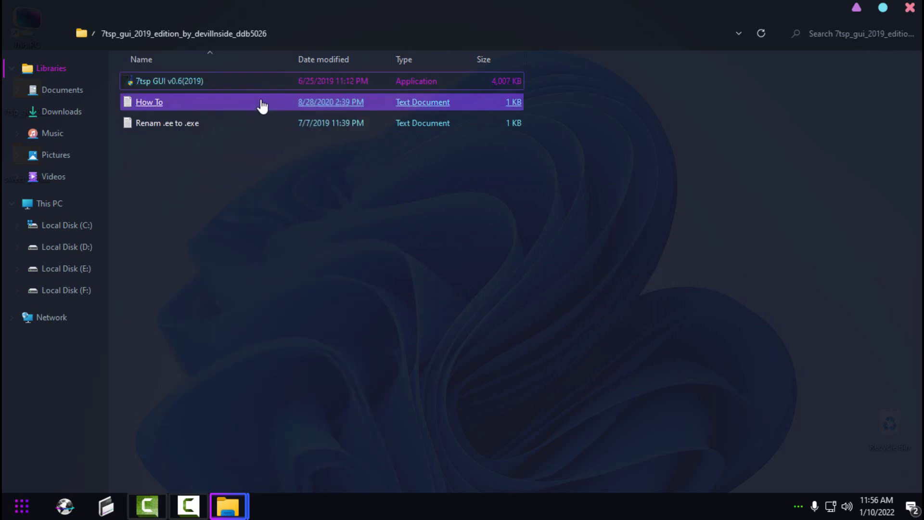
- Close Explorer and remove the previously selected custom pack from 7TSP
left_click(909, 10)
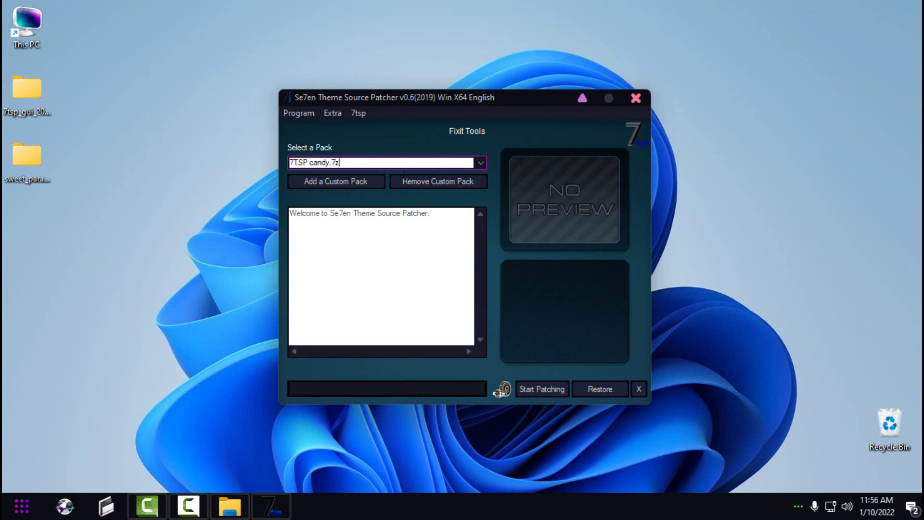
left_click(436, 186)
left_click(485, 303)
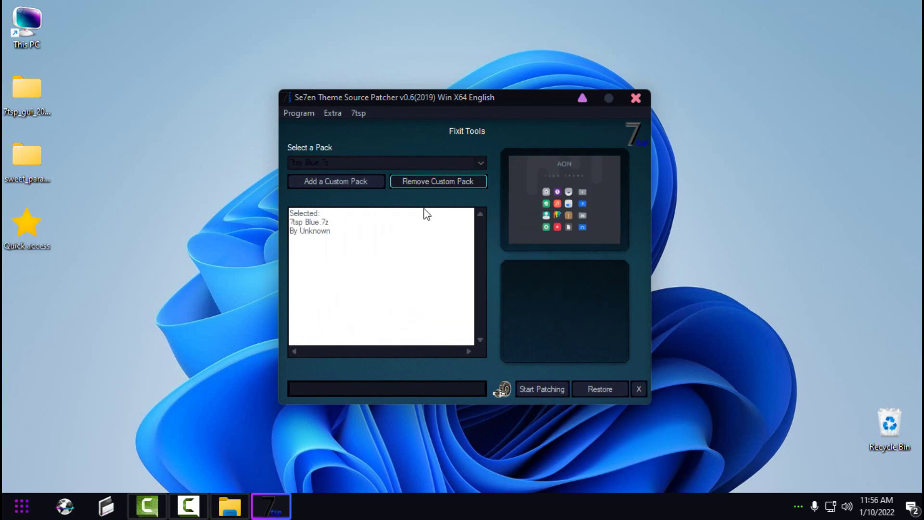
key("Return")
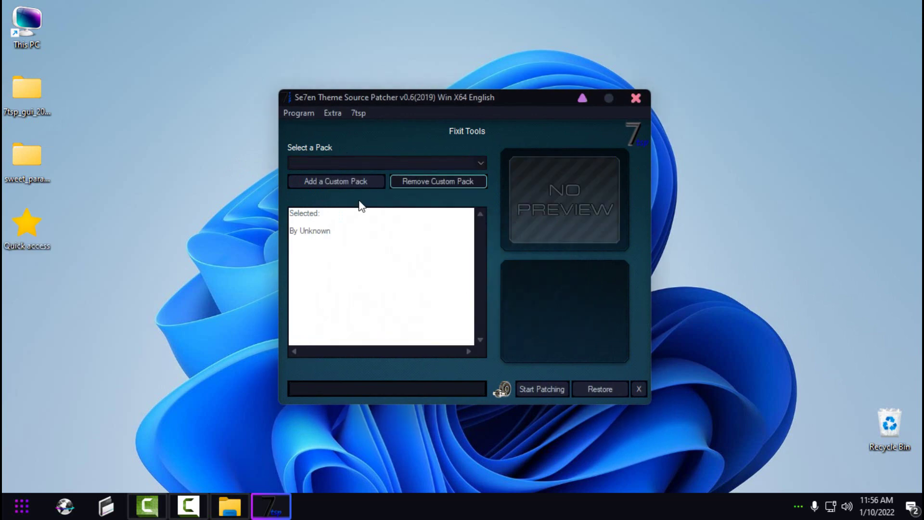
- Add 7TSP candy from Desktop > sweet_paranoia > Sweet Paranoia Icon Theme > 7TSP as a custom pack
left_click(327, 187)
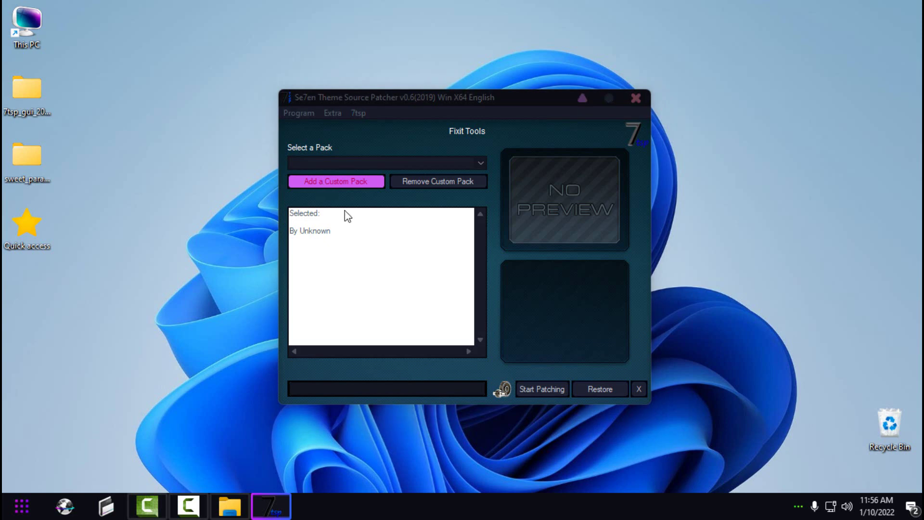
scroll(332, 220, "down", 3)
scroll(346, 276, "up", 1)
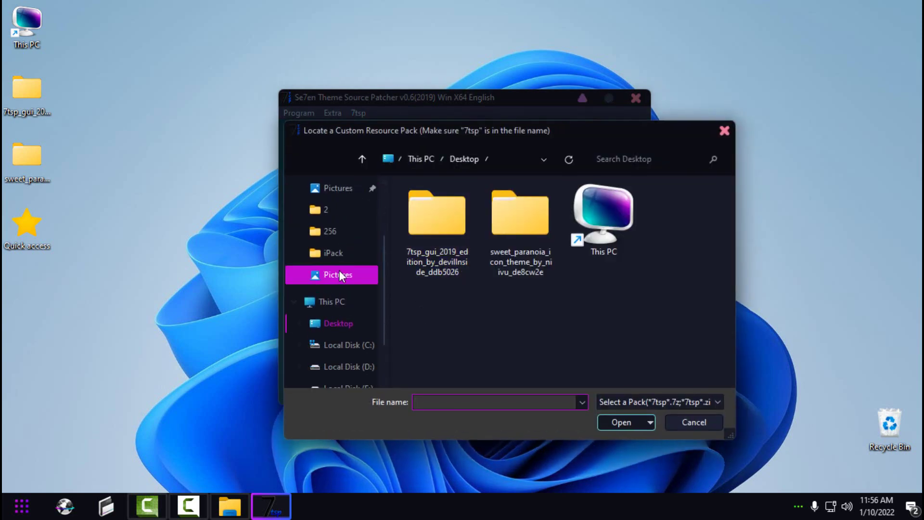
scroll(338, 274, "down", 1)
left_click(340, 301)
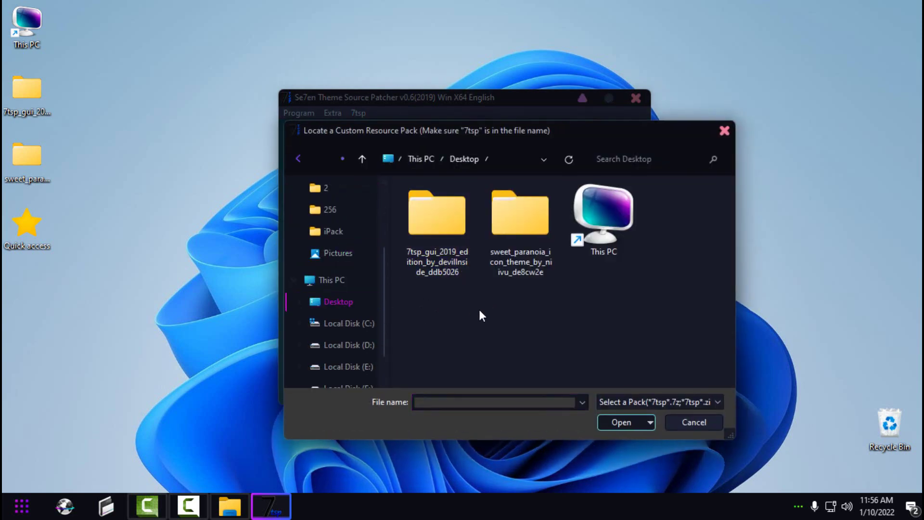
left_click(522, 262)
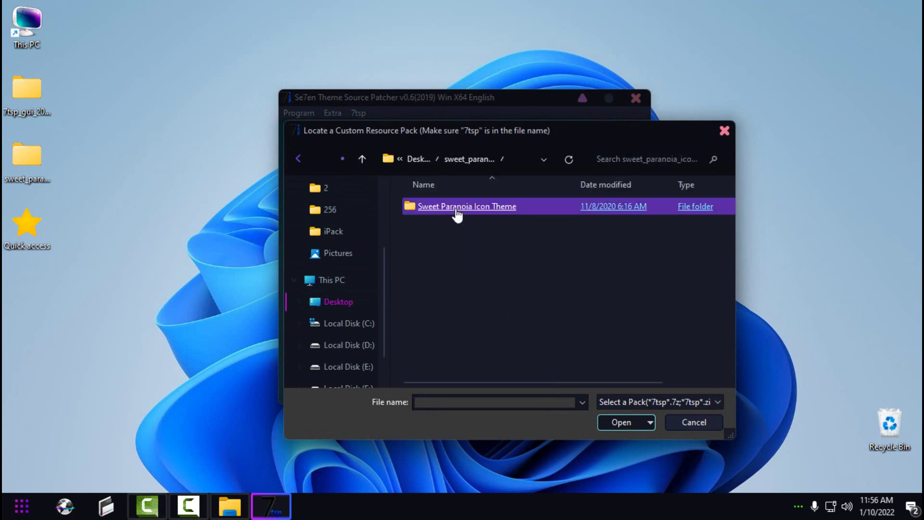
left_click(456, 207)
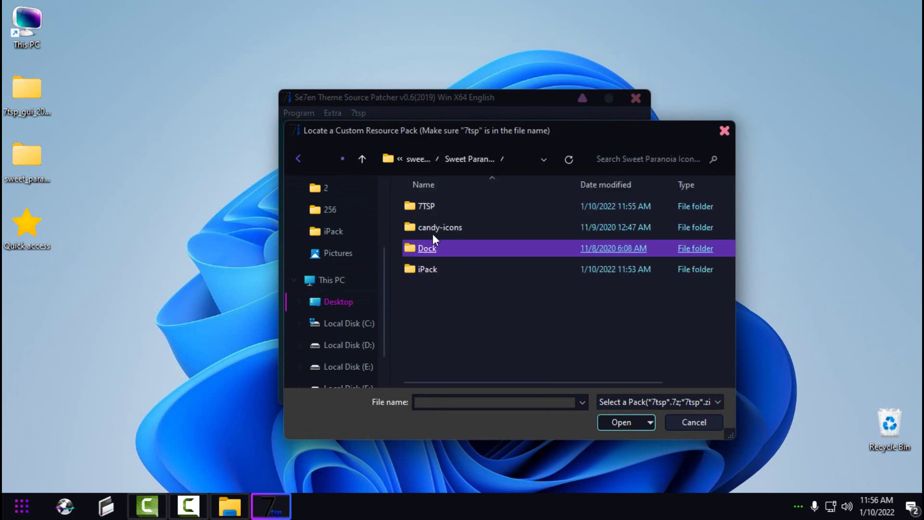
double_click(453, 210)
double_click(442, 211)
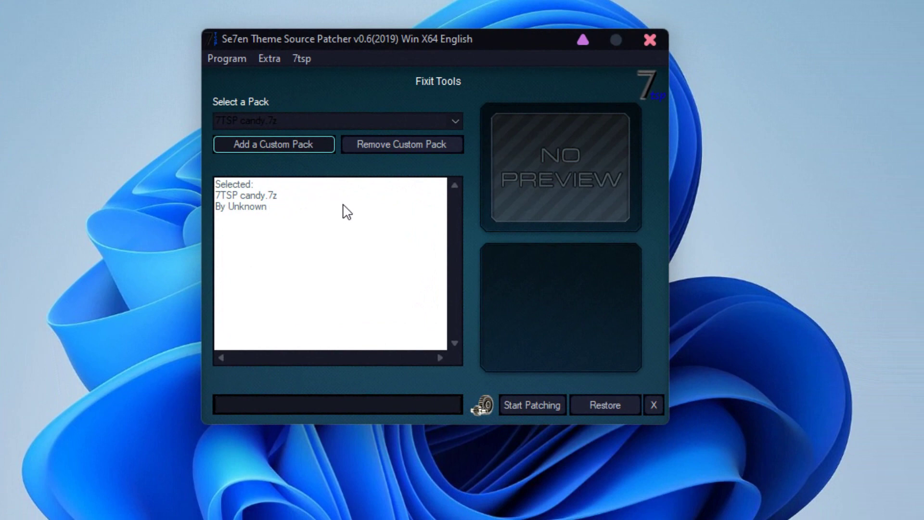
- Save the Extra > Options settings, then start patching with the 7TSP candy pack and confirm
left_click(269, 59)
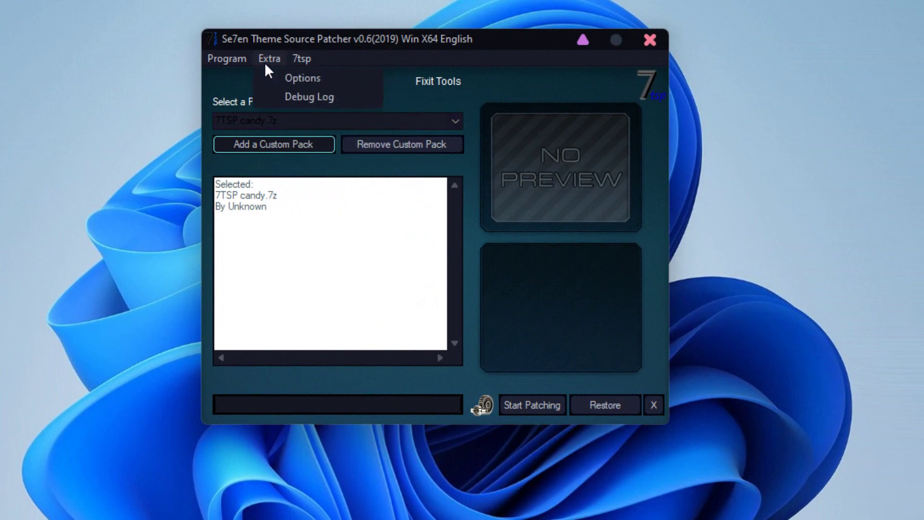
left_click(276, 79)
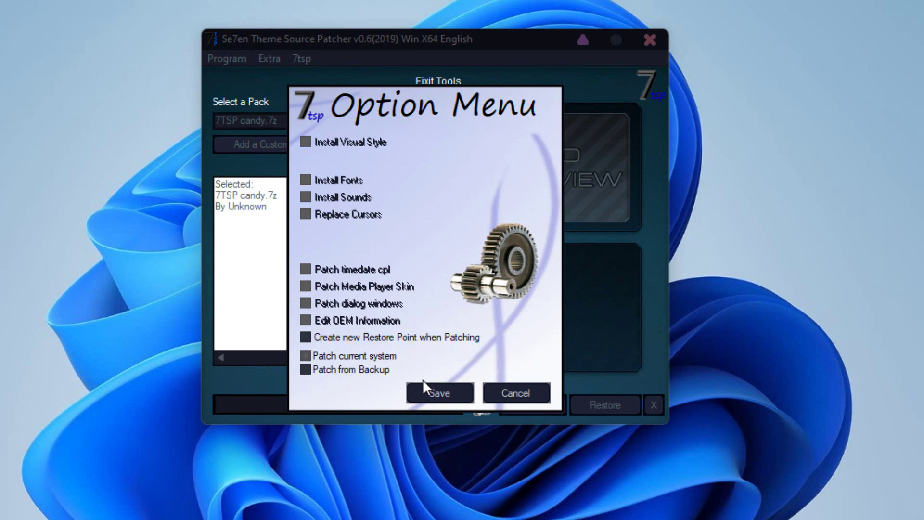
left_click(413, 392)
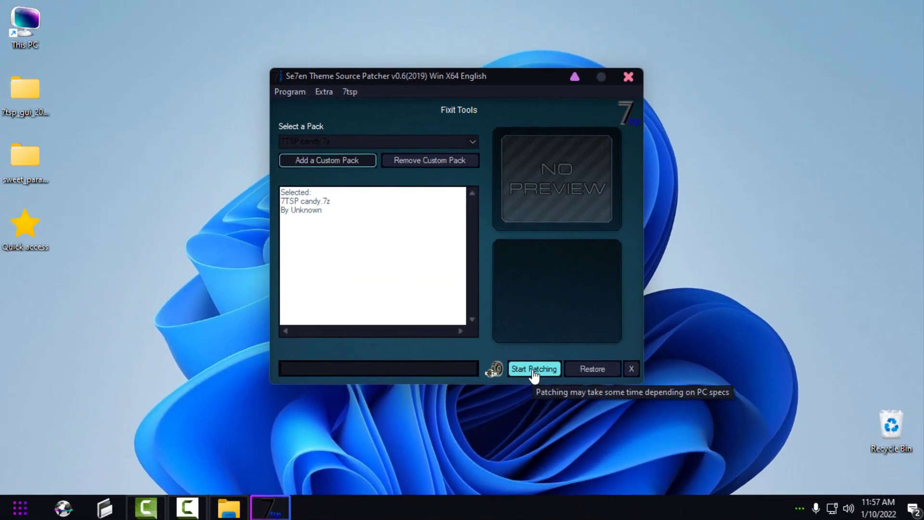
left_click(534, 373)
left_click(470, 322)
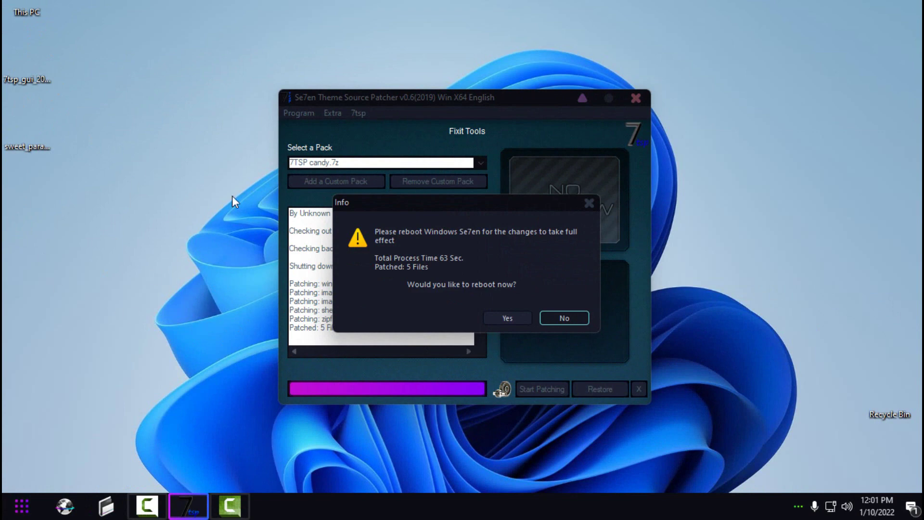
- Reboot Windows to complete the 7TSP icon patch and confirm the System patched message
left_click(105, 504)
left_click(515, 313)
left_click(489, 318)
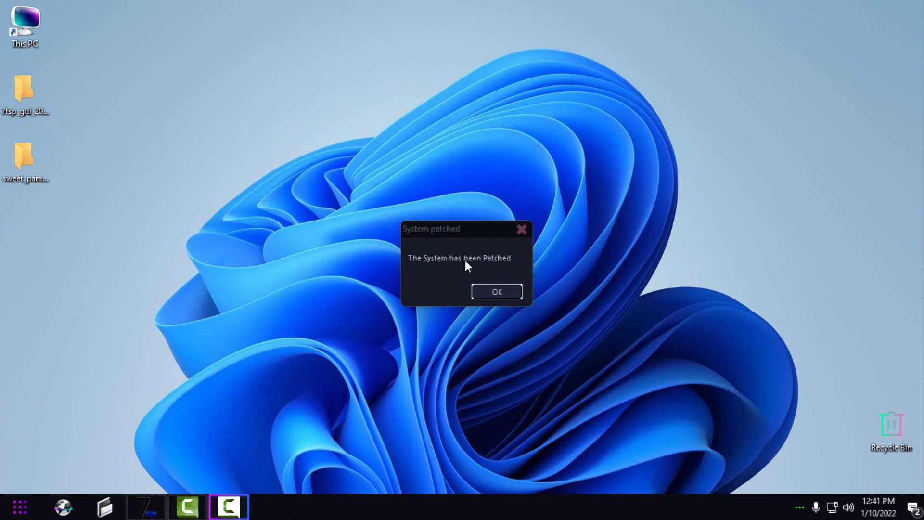
left_click(488, 292)
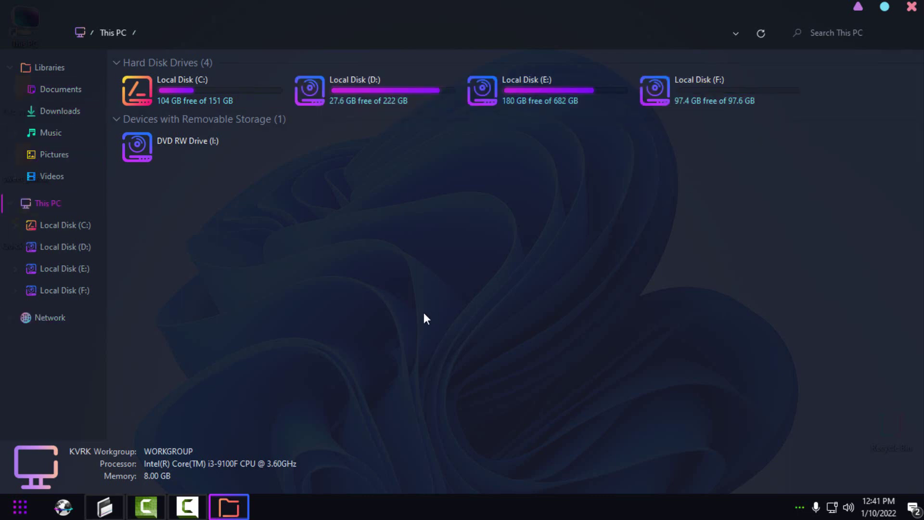
- View the candy-themed Libraries folders as medium, then large icons, then close Explorer from This PC
left_click(46, 68)
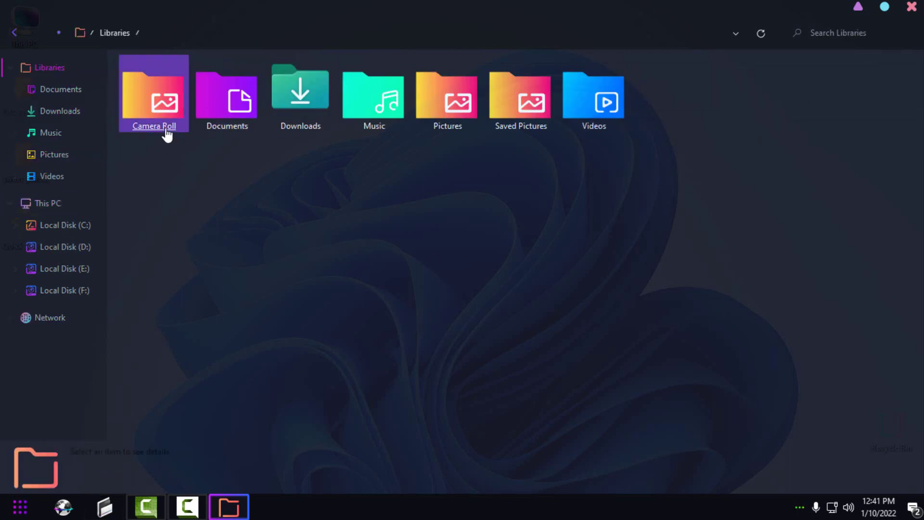
right_click(251, 156)
mouse_move(294, 166)
left_click(448, 195)
right_click(297, 135)
left_click(525, 159)
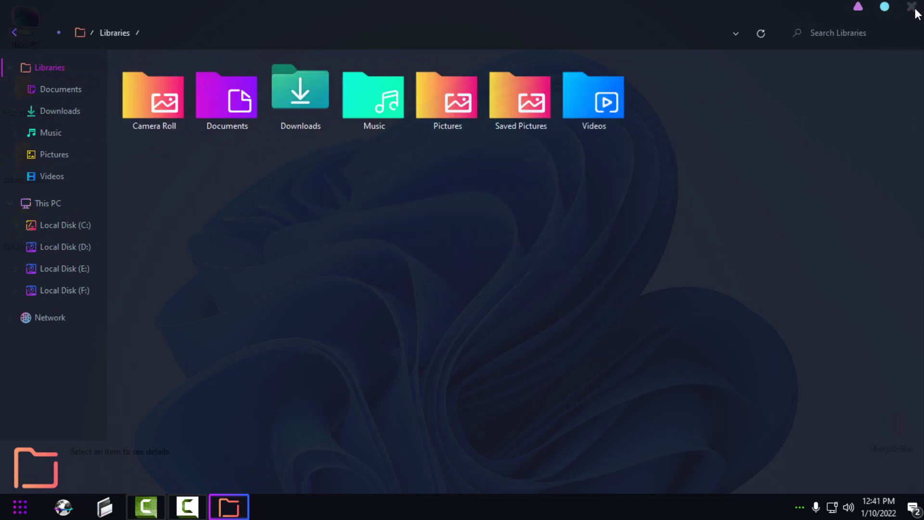
key("alt+Left")
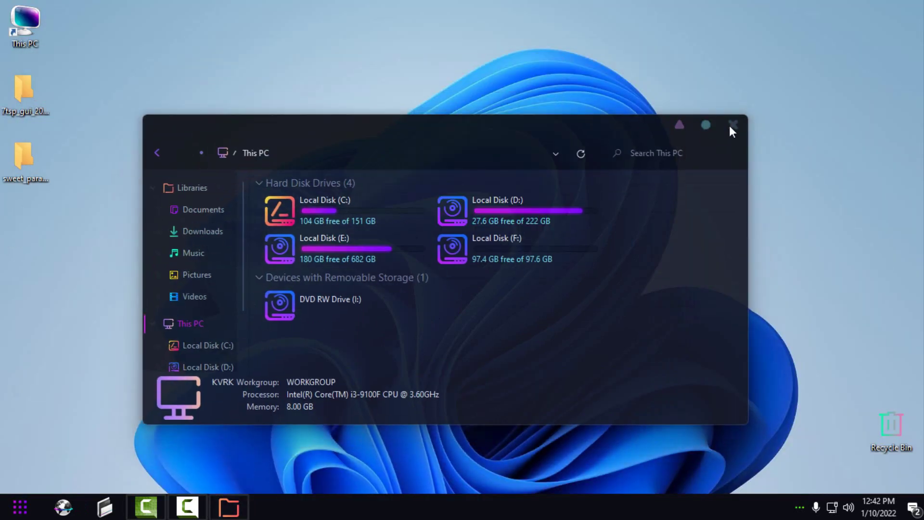
left_click(729, 126)
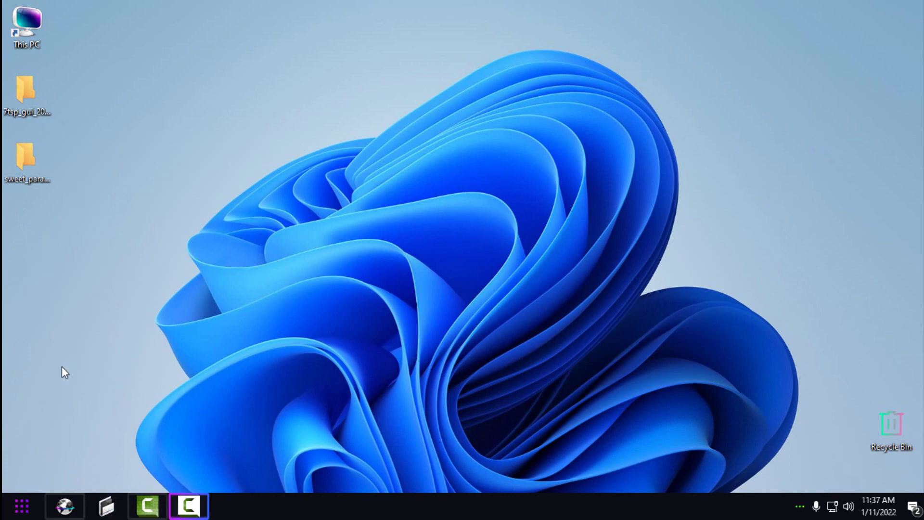
- Apply the light Windows theme from Personalization's Themes page and close Settings
right_click(301, 200)
left_click(342, 356)
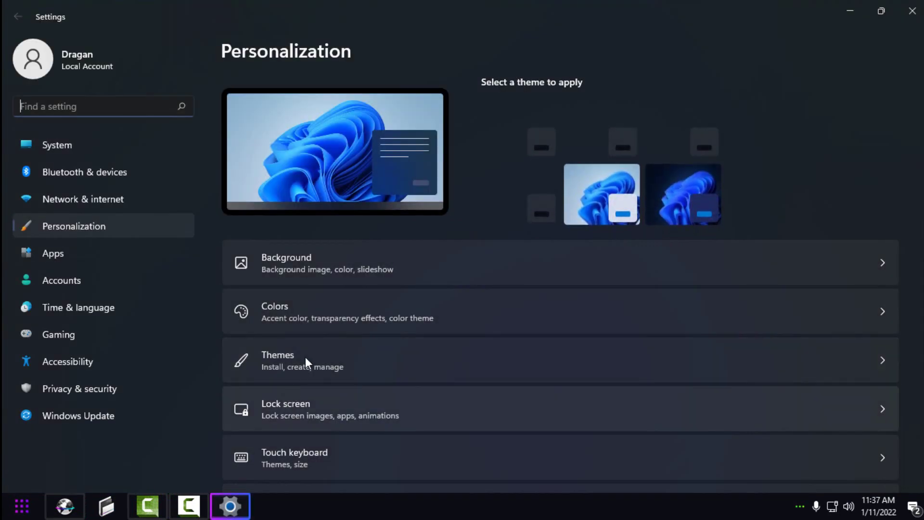
left_click(325, 360)
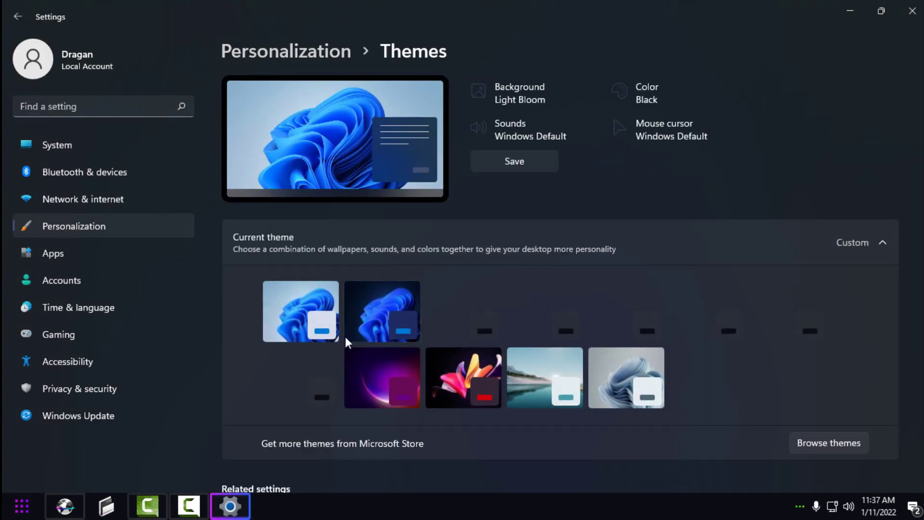
left_click(301, 325)
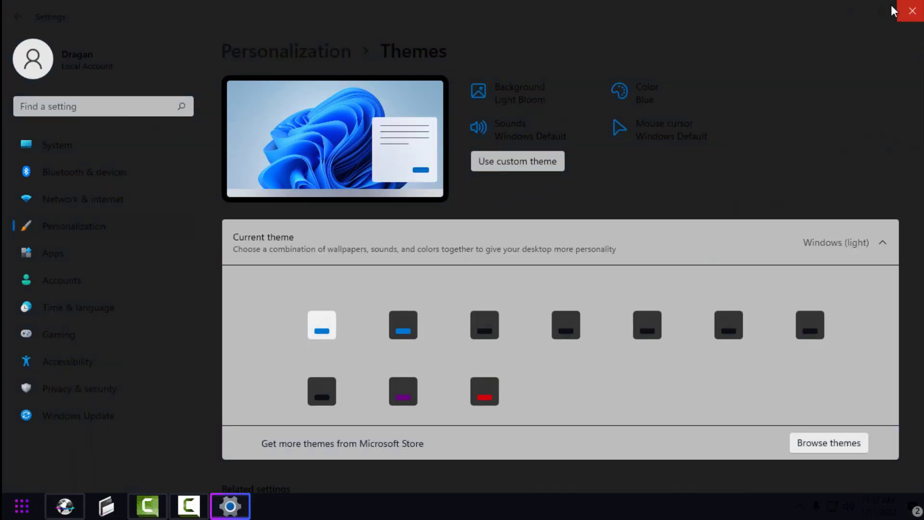
left_click(911, 8)
- Refresh the desktop, check This PC's themed drive icons, then close the window
right_click(255, 256)
left_click(281, 298)
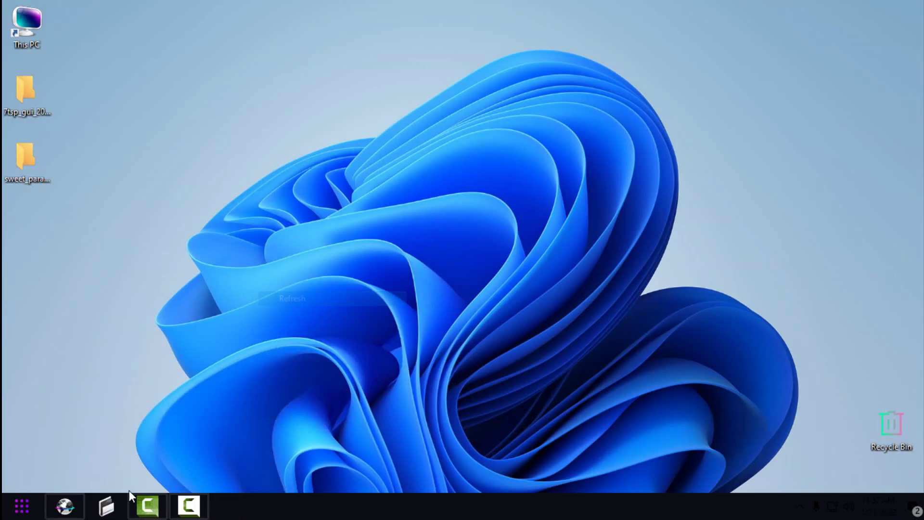
left_click(106, 505)
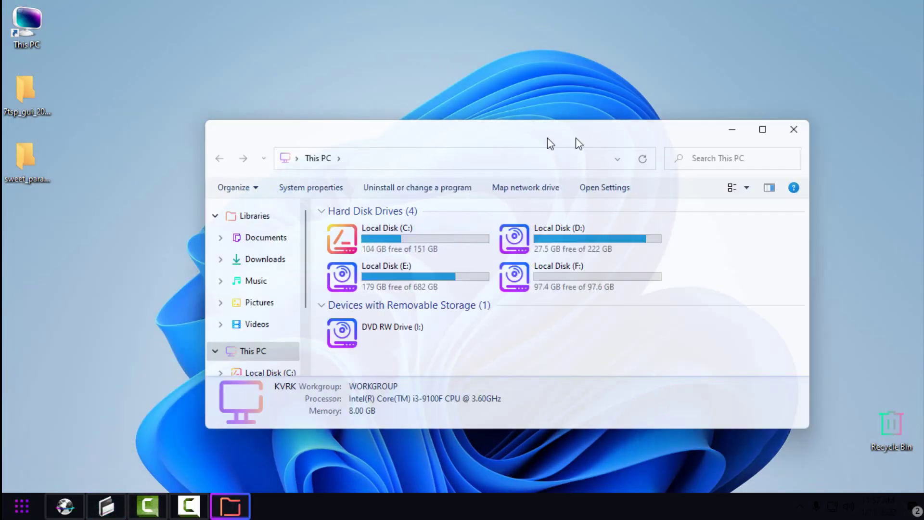
left_click_drag(547, 138, 667, 96)
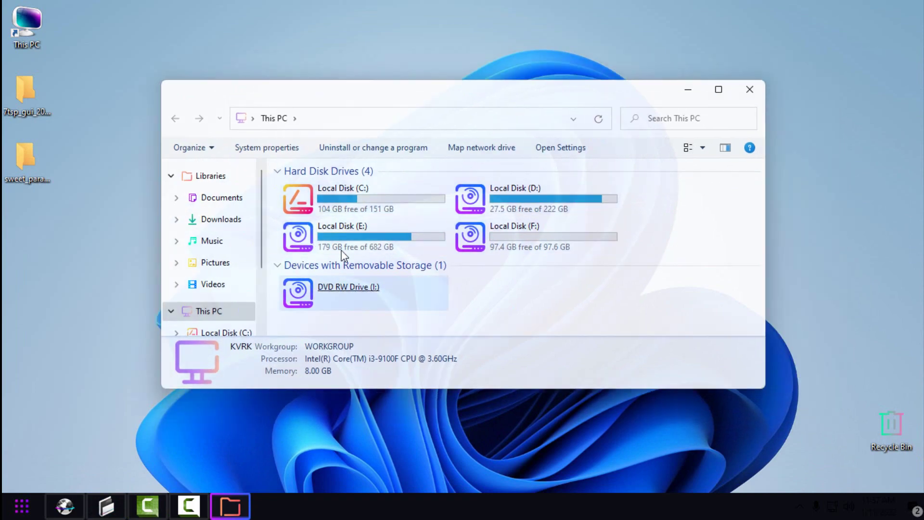
left_click(749, 89)
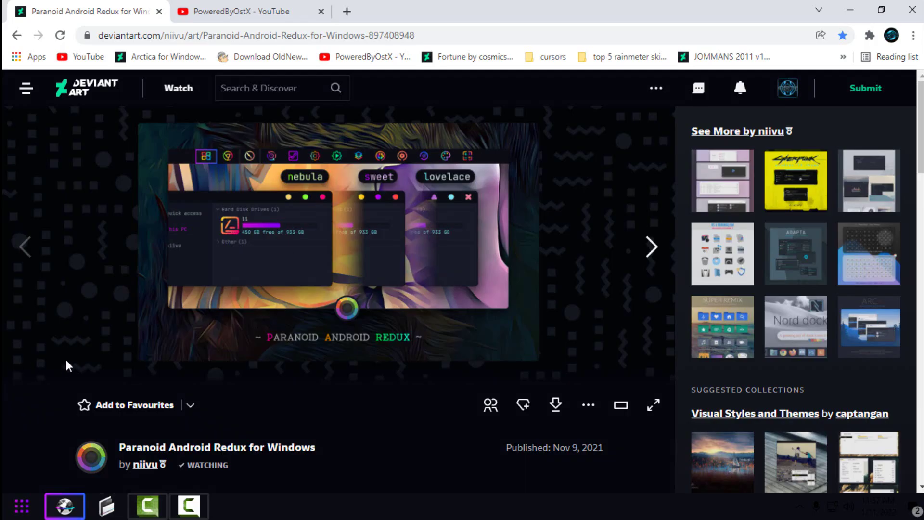
- Check the page address and scroll down to the theme's Requirements list
left_click(443, 33)
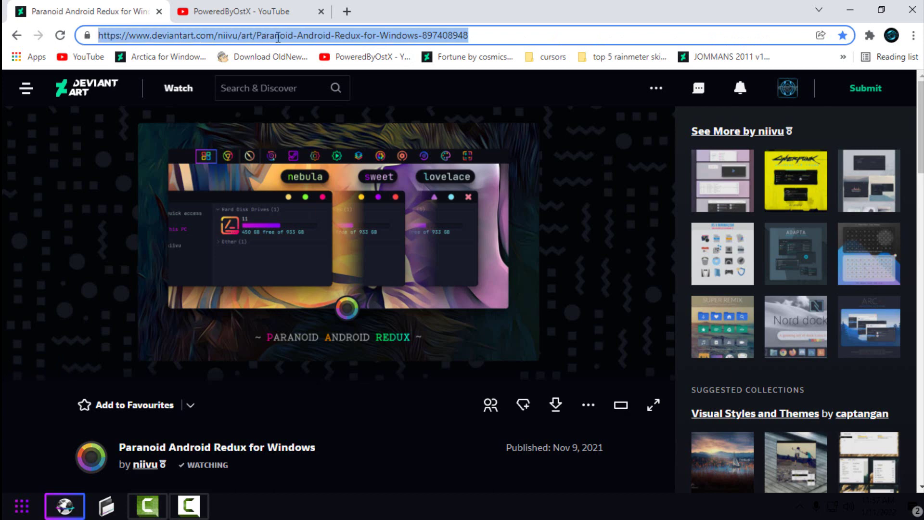
left_click(514, 35)
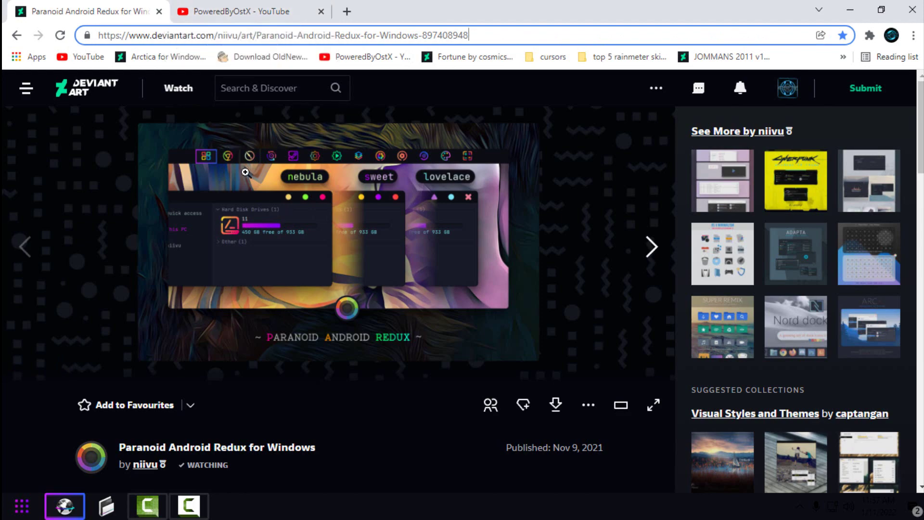
scroll(322, 373, "down", 1)
scroll(321, 373, "down", 15)
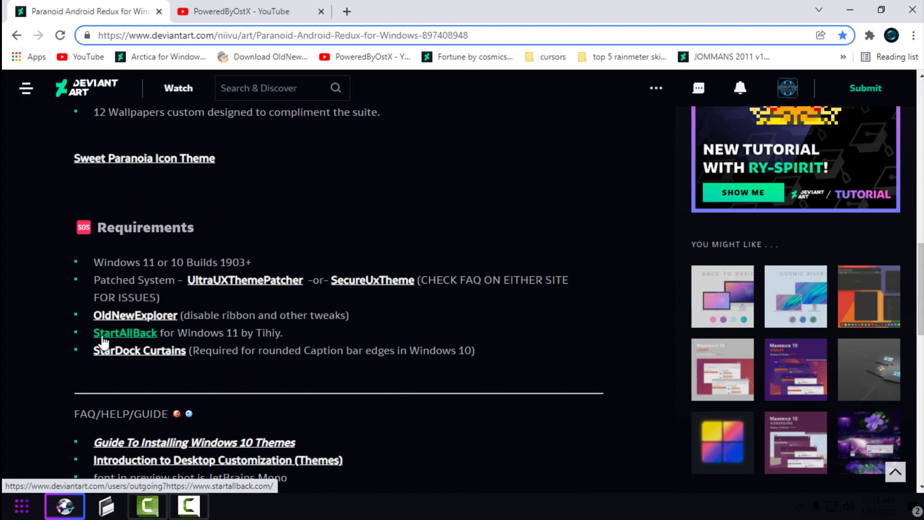
- Highlight the StartAllBack 'for Windows 11 by Tihiy' requirement note
left_click(22, 505)
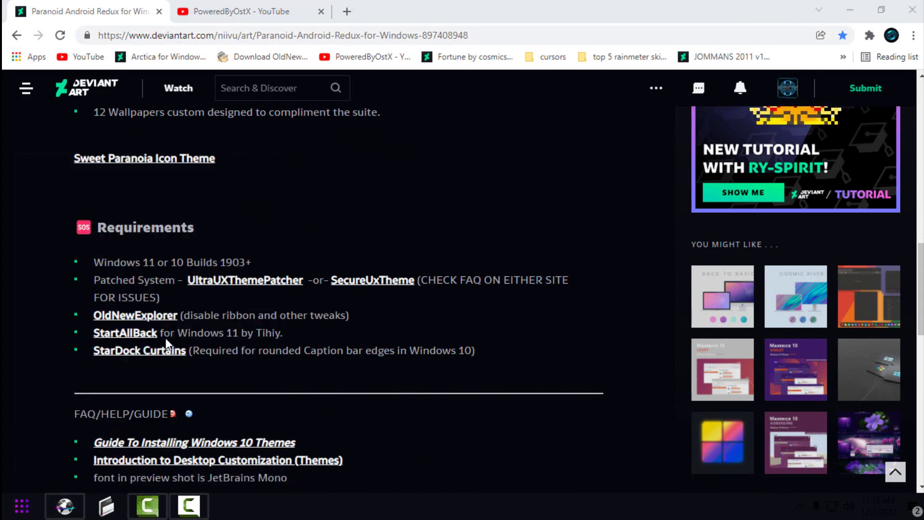
left_click_drag(160, 334, 263, 334)
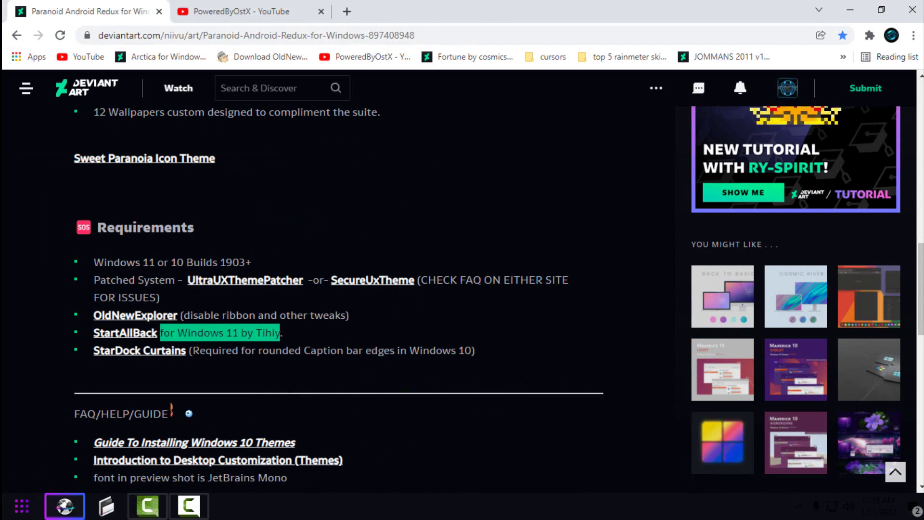
left_click(263, 334)
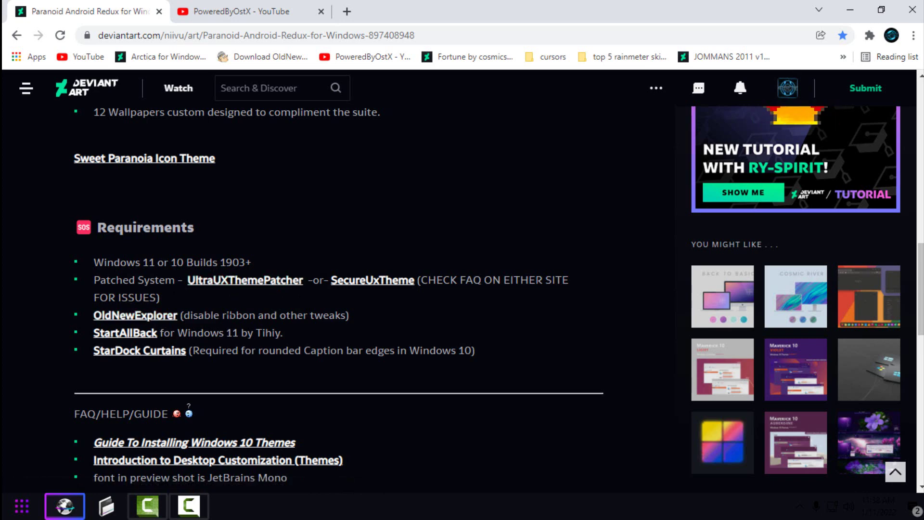
- On the PoweredByOstX channel, open and pause the Windows 11 patching video
left_click(243, 11)
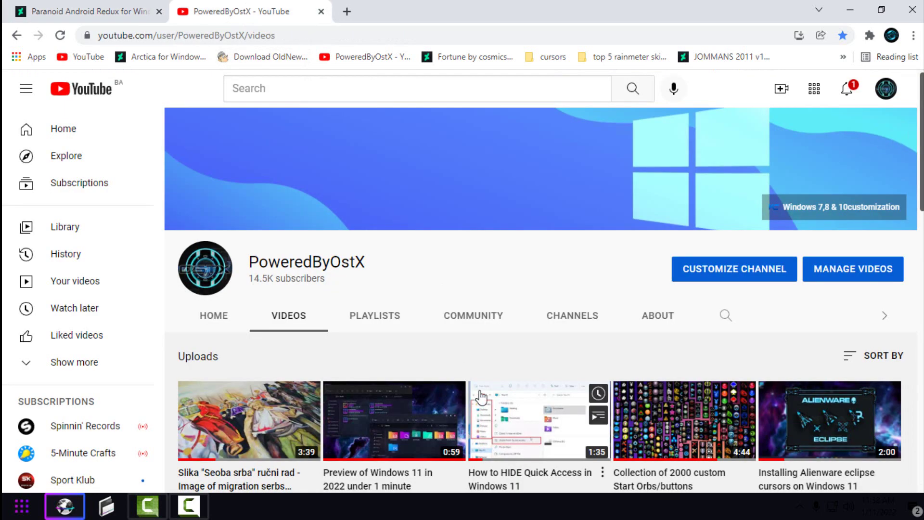
scroll(481, 397, "down", 3)
scroll(490, 307, "down", 2)
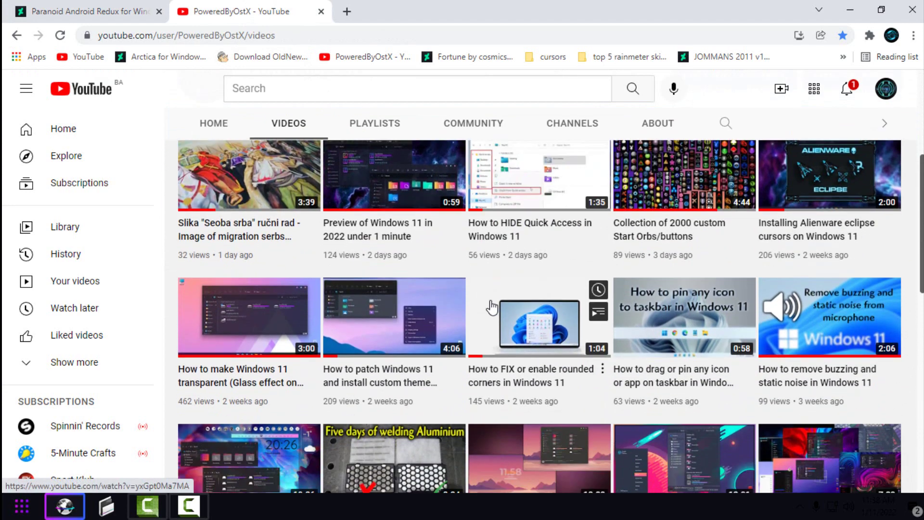
left_click(377, 369)
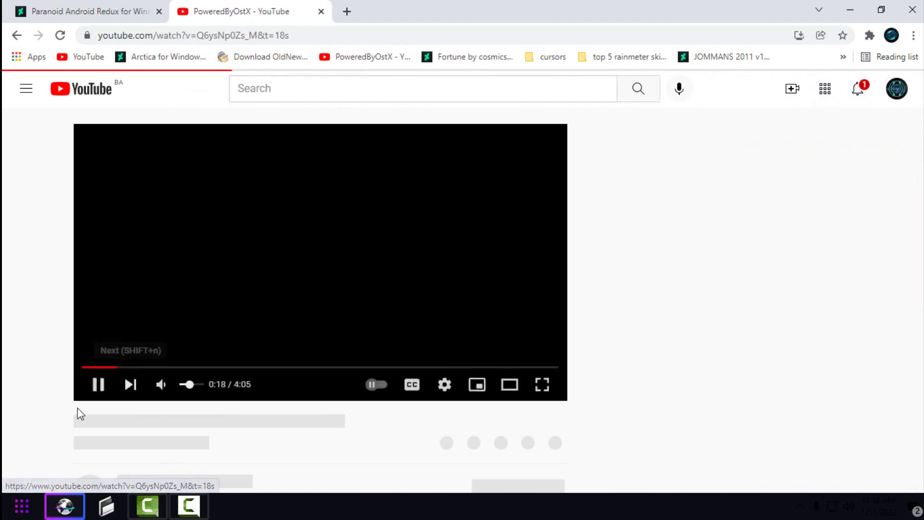
left_click(86, 371)
- Read the video description's download links, then return to the DeviantArt tab
scroll(85, 371, "down", 3)
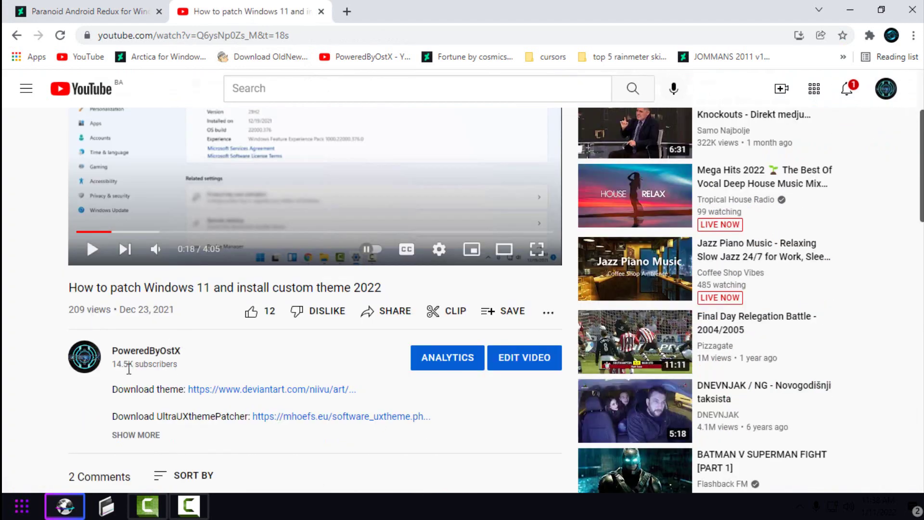
scroll(216, 351, "up", 3)
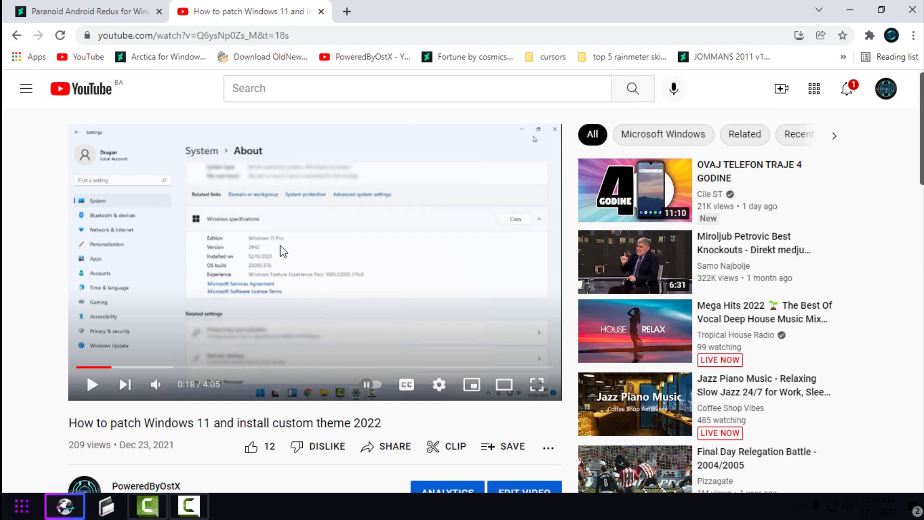
key("ctrl+Tab")
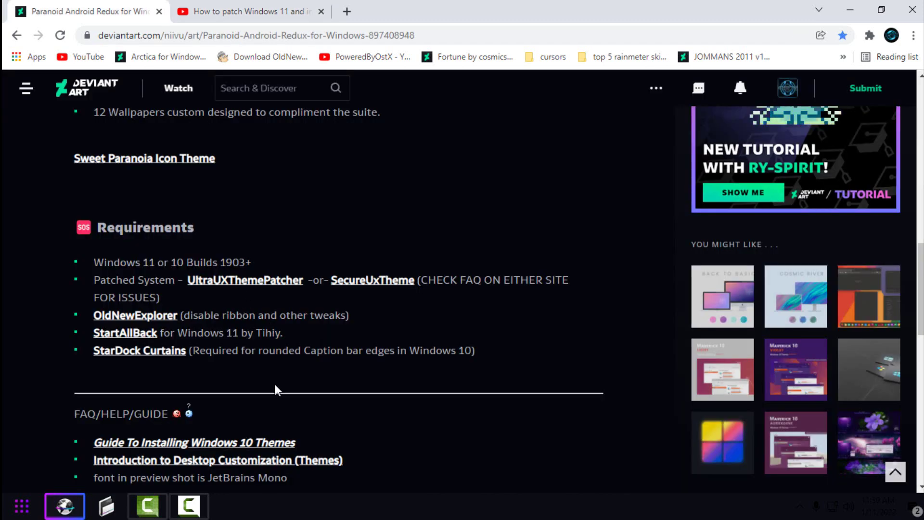
- Download the Paranoid Android Redux zip, retrying after the failed attempt, and restore the browser window
scroll(533, 373, "up", 10)
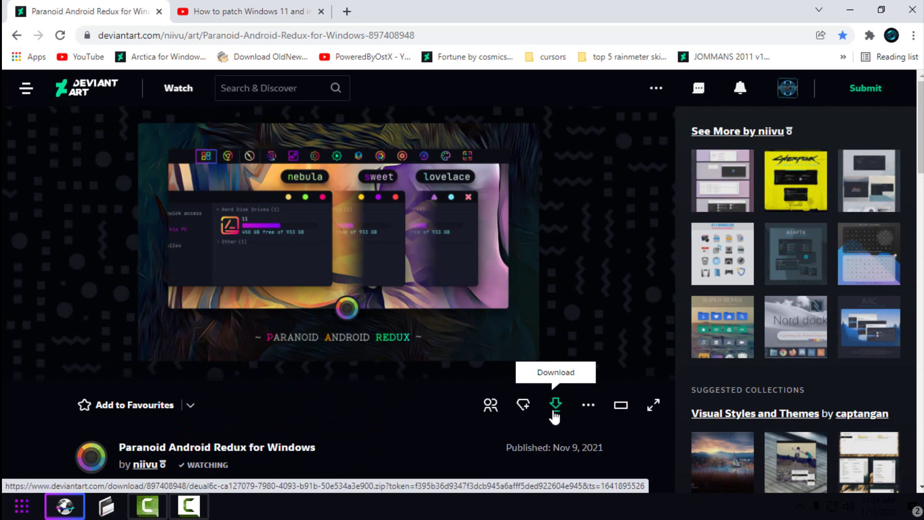
left_click(554, 409)
left_click(59, 35)
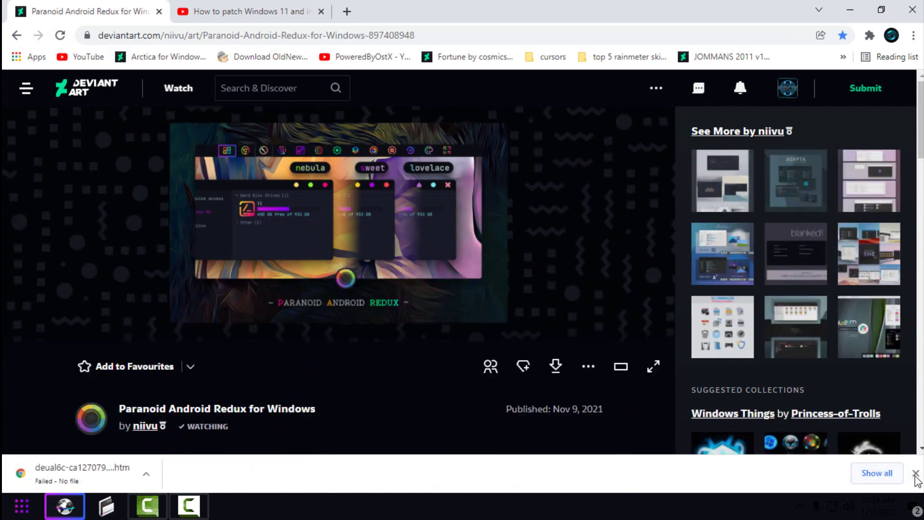
left_click(557, 406)
left_click_drag(693, 12, 693, 29)
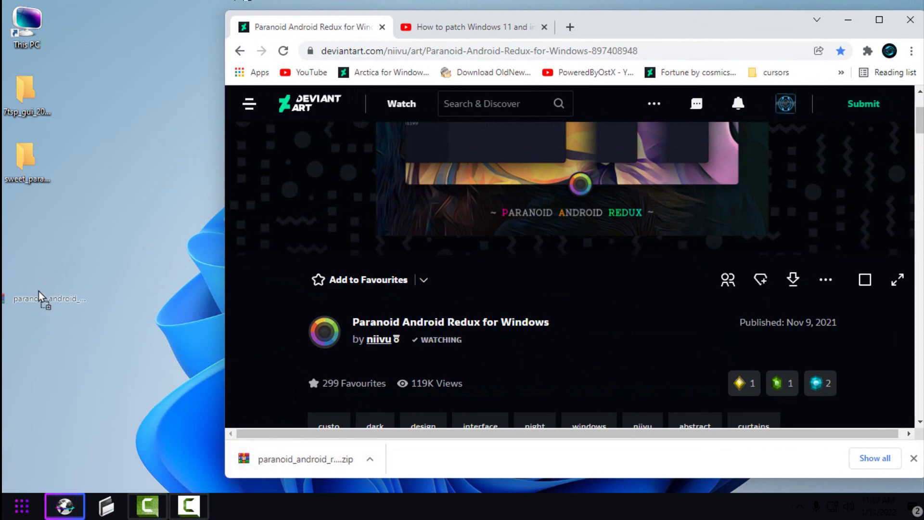
- Extract the theme zip to its own folder and open its niivu subfolder in Medium icons
key("super+d")
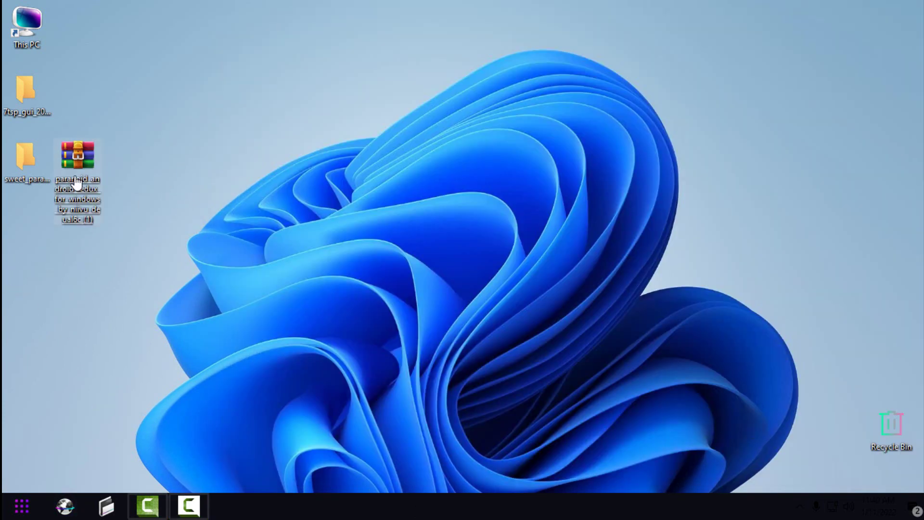
right_click(72, 169)
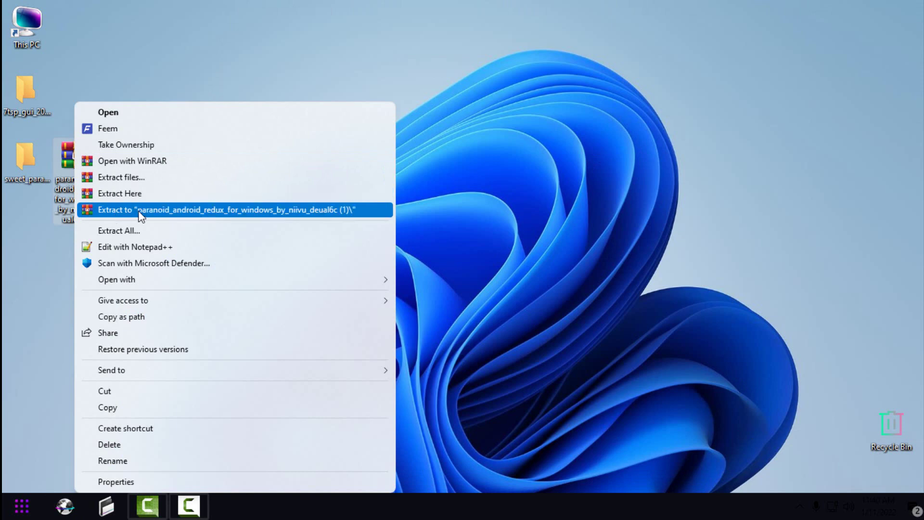
left_click(140, 210)
double_click(25, 219)
double_click(362, 187)
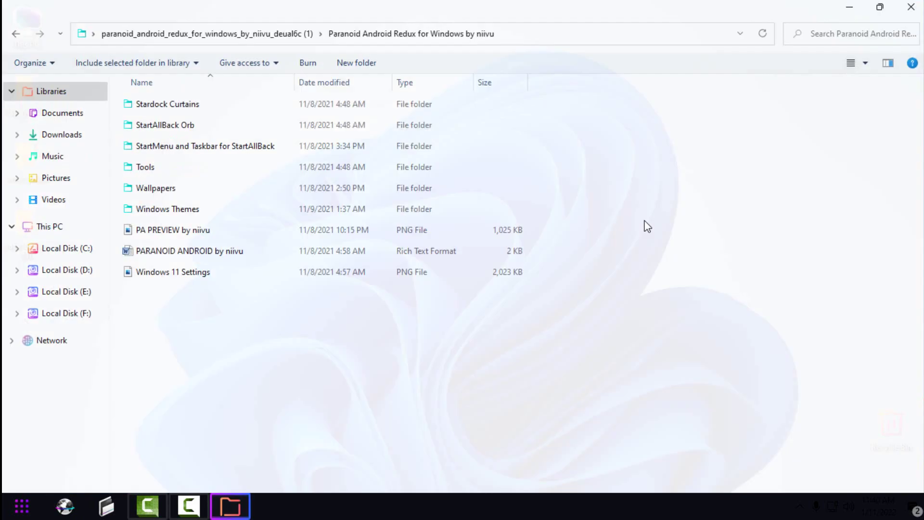
key("ctrl+shift+3")
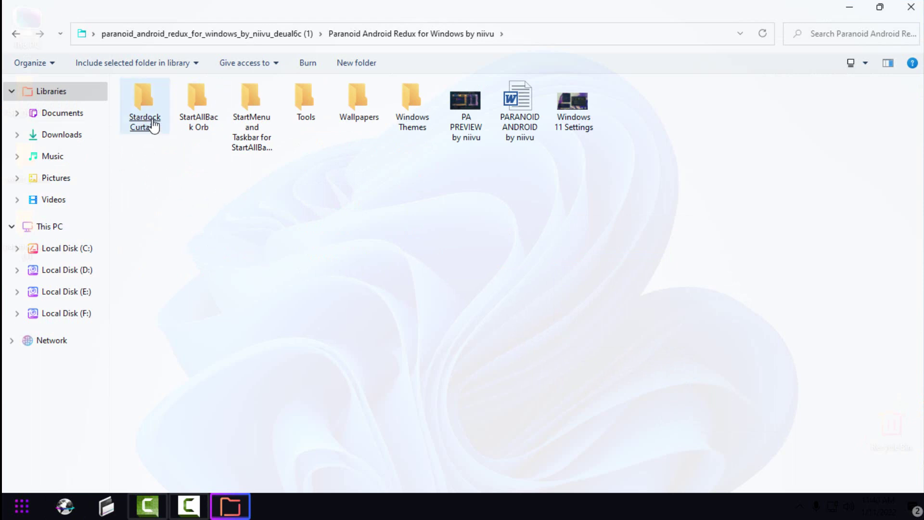
- Look through the StartAllBack Orb, StartMenu and Taskbar, Tools and Wallpapers folders
double_click(210, 131)
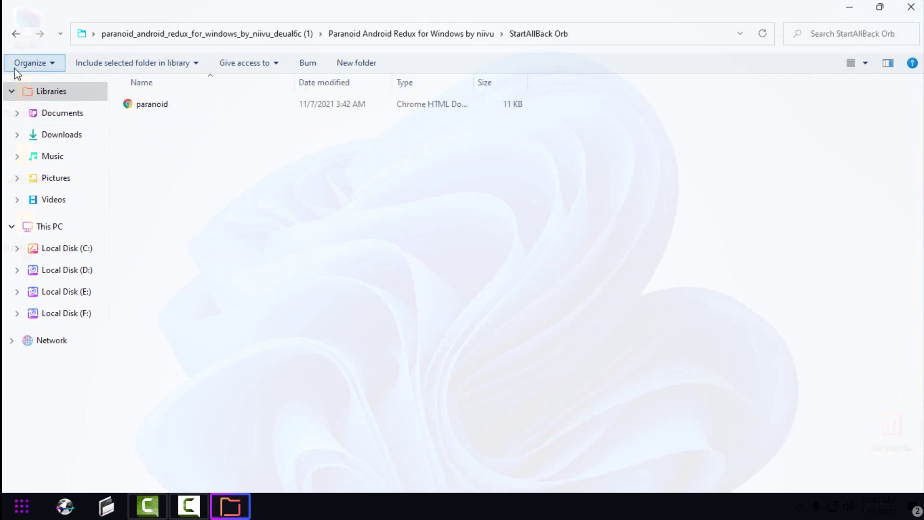
left_click(17, 34)
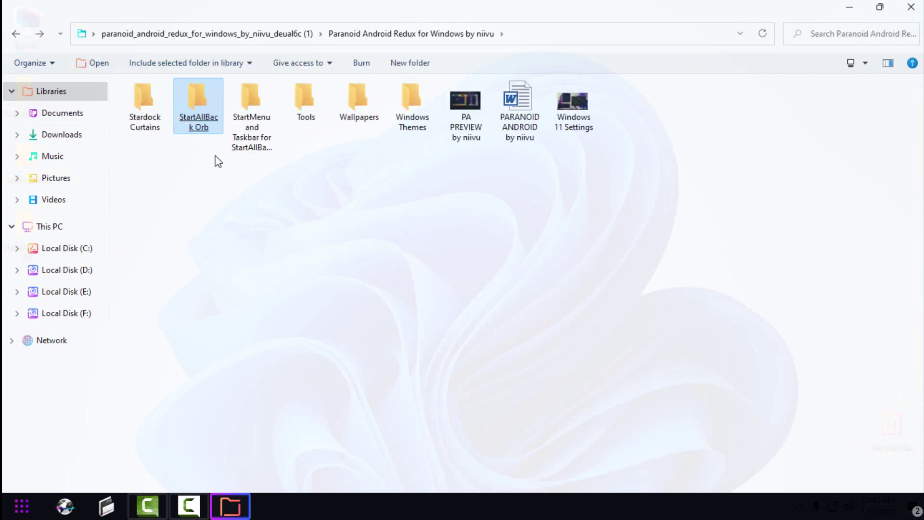
left_click(260, 141)
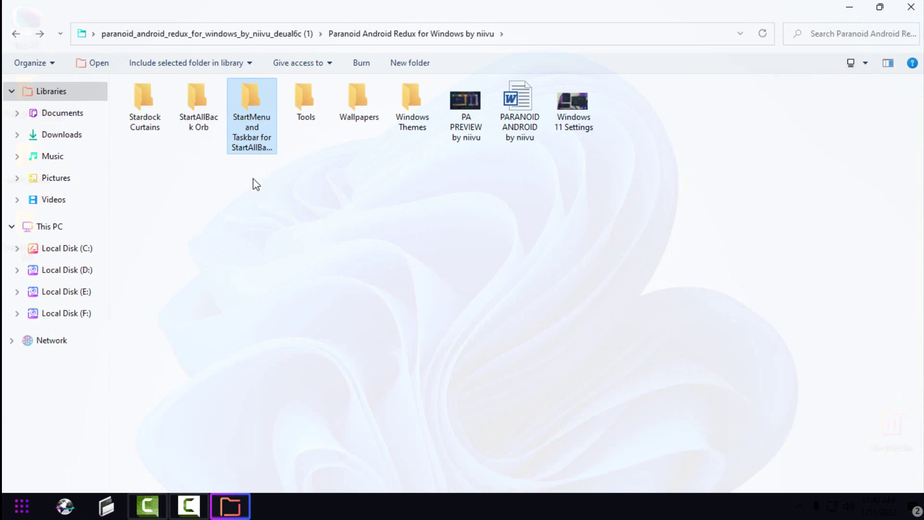
double_click(255, 149)
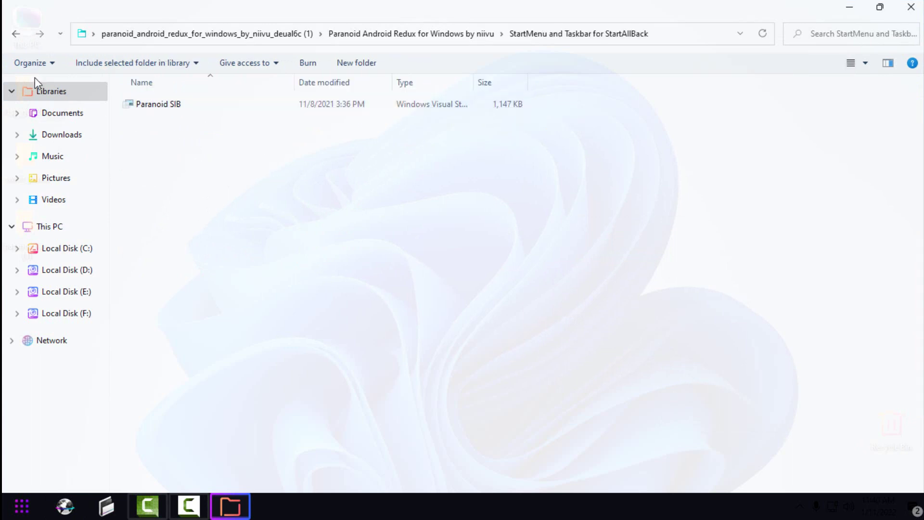
left_click(14, 34)
double_click(313, 124)
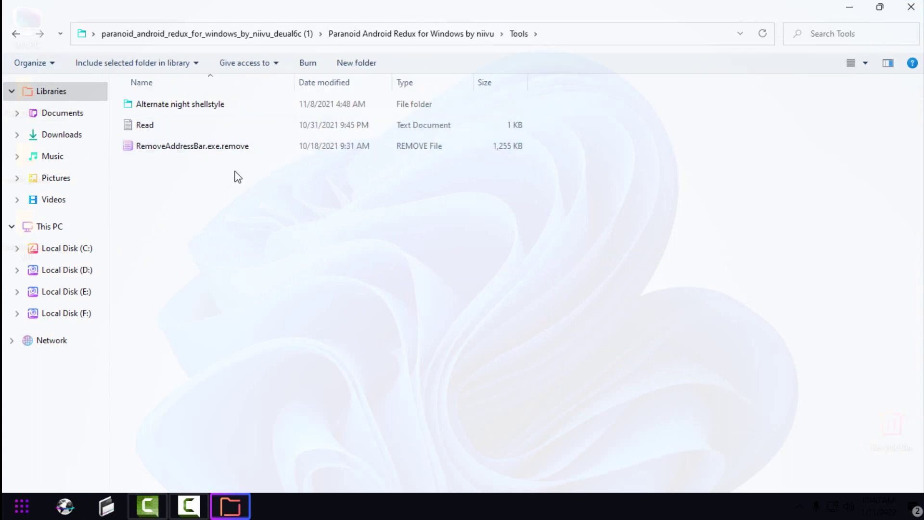
left_click(16, 34)
double_click(343, 121)
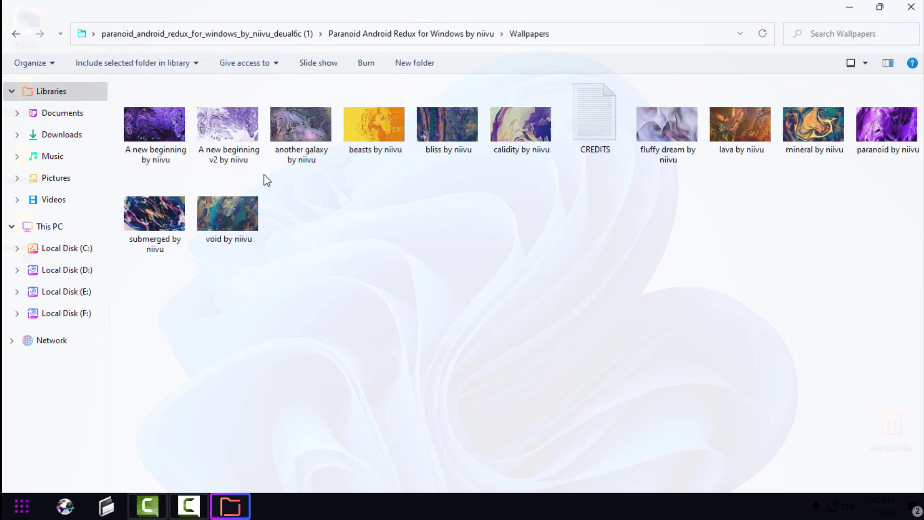
left_click(16, 34)
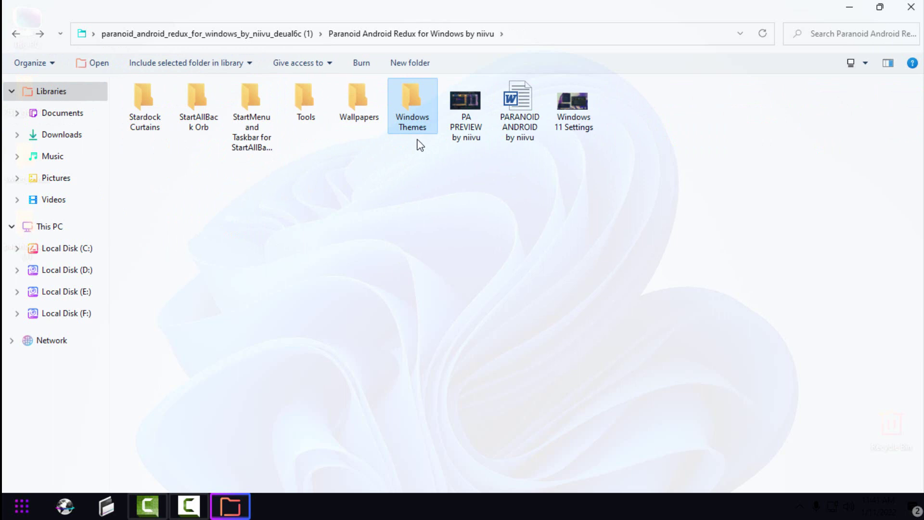
- Copy the PA folder and six theme files from the Windows Themes folder
double_click(412, 126)
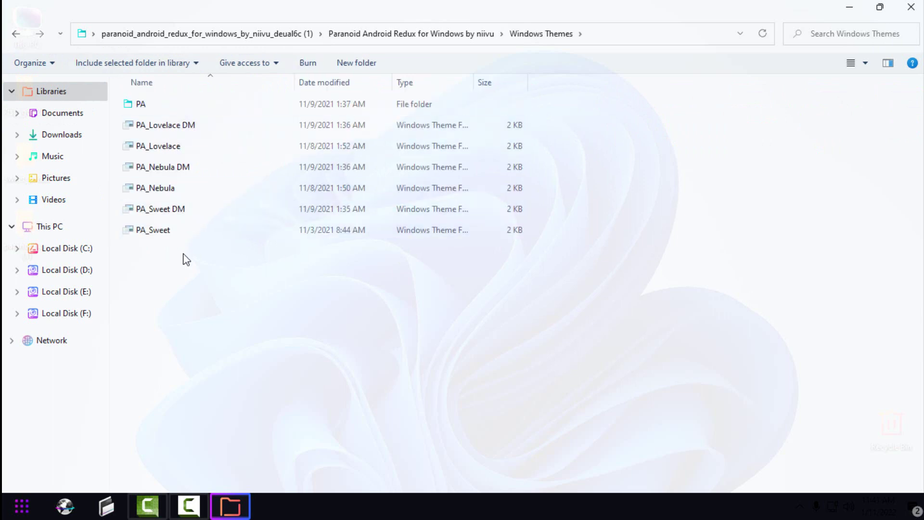
left_click_drag(224, 265, 153, 114)
right_click(153, 114)
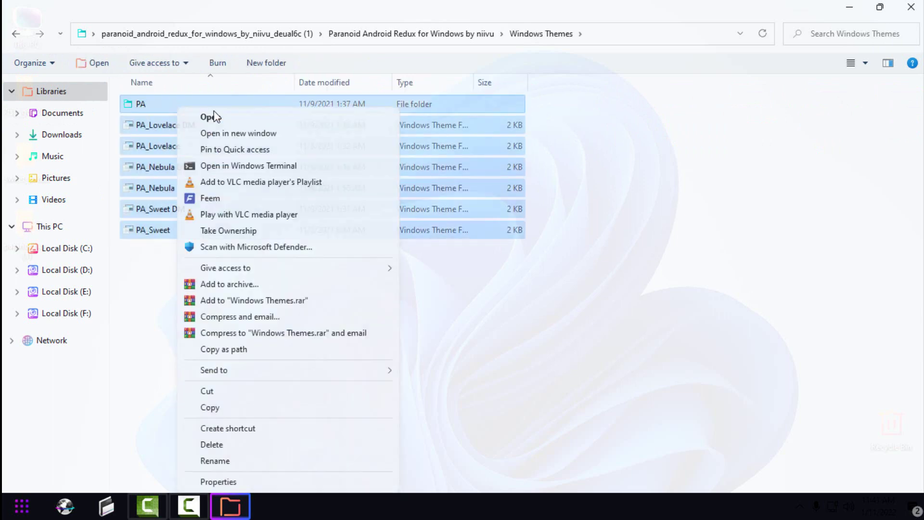
left_click(198, 406)
- Paste the copied theme items into C:\Windows\Resources\Themes
left_click(103, 250)
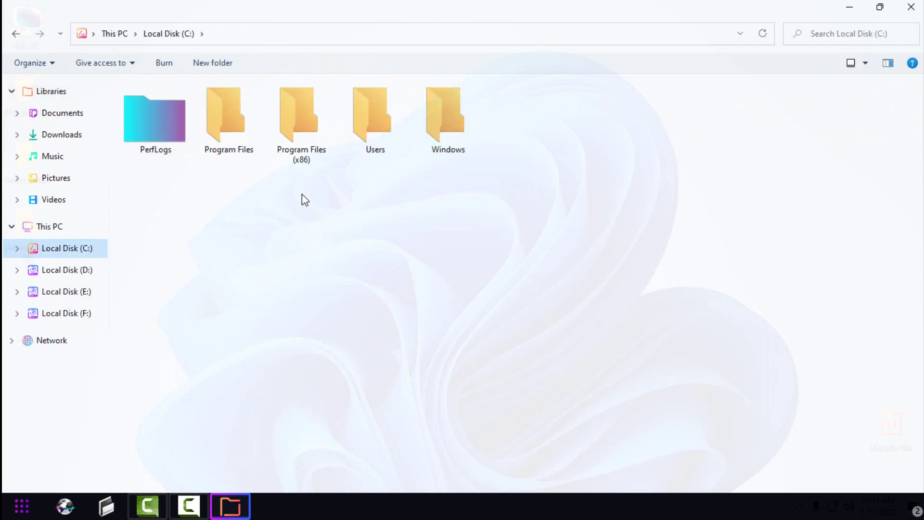
double_click(452, 140)
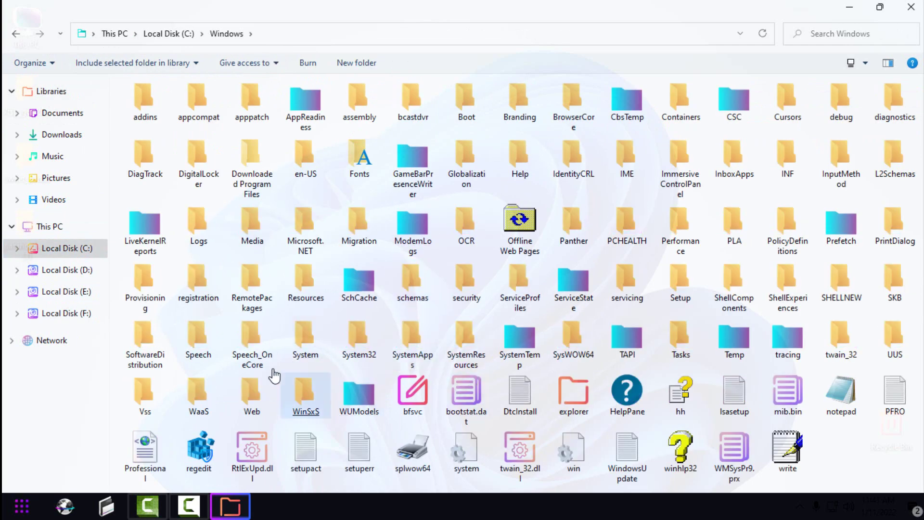
double_click(305, 289)
double_click(173, 126)
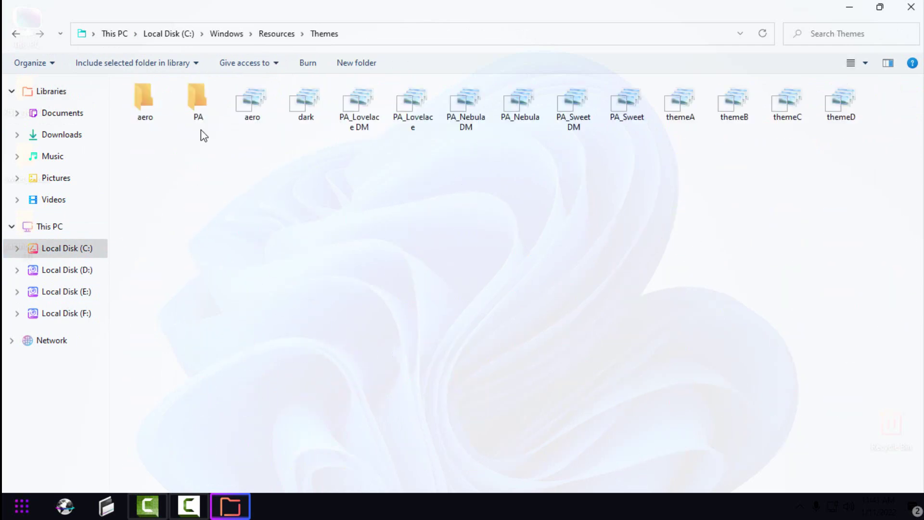
right_click(410, 189)
left_click(736, 217)
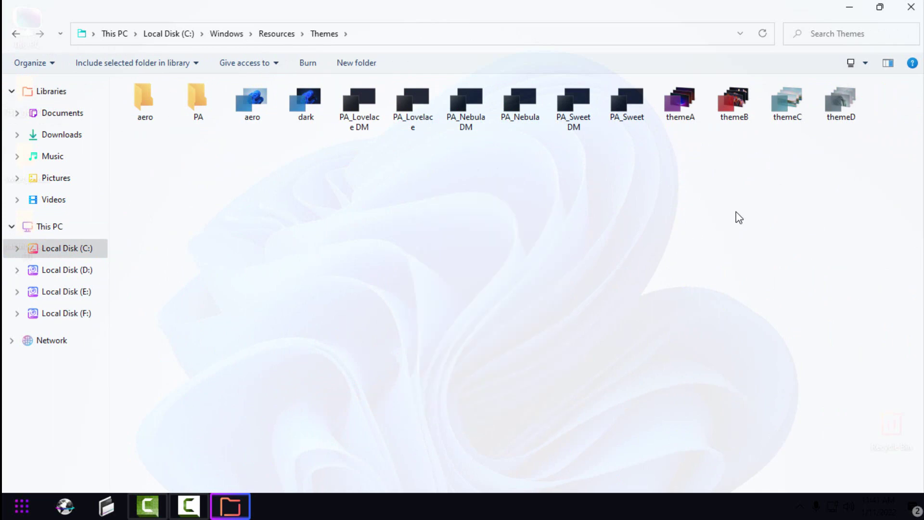
- Close Explorer and open Personalize from the desktop menu
left_click(911, 7)
right_click(366, 106)
left_click(394, 296)
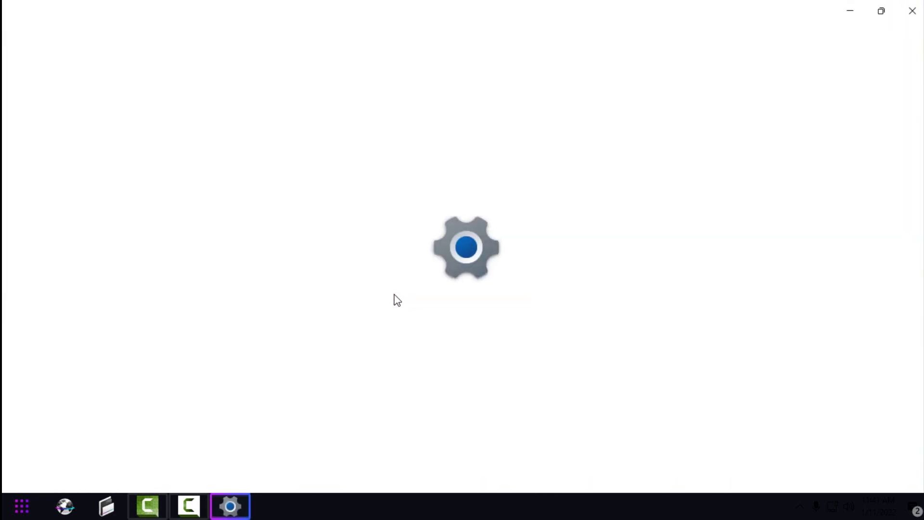
- Apply the PA_Lovelace theme from the Themes page, then close the now-dark This PC window
left_click(345, 366)
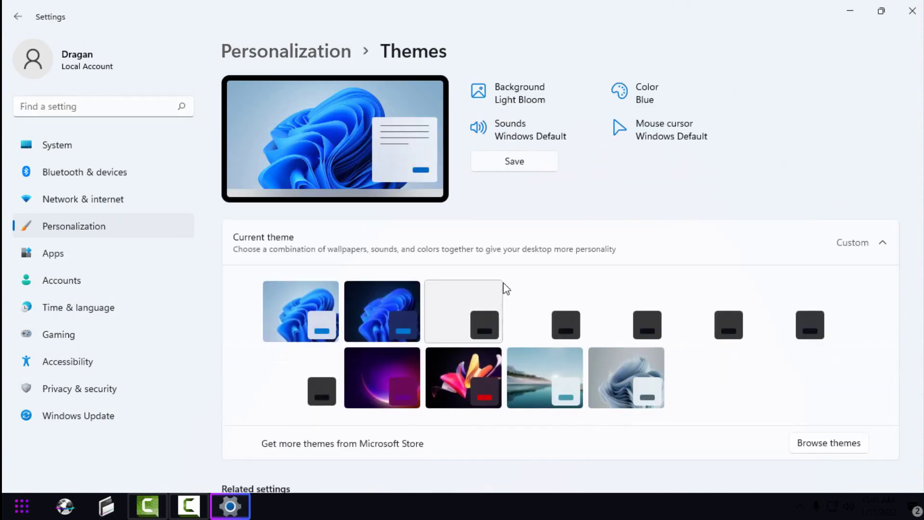
scroll(501, 287, "down", 2)
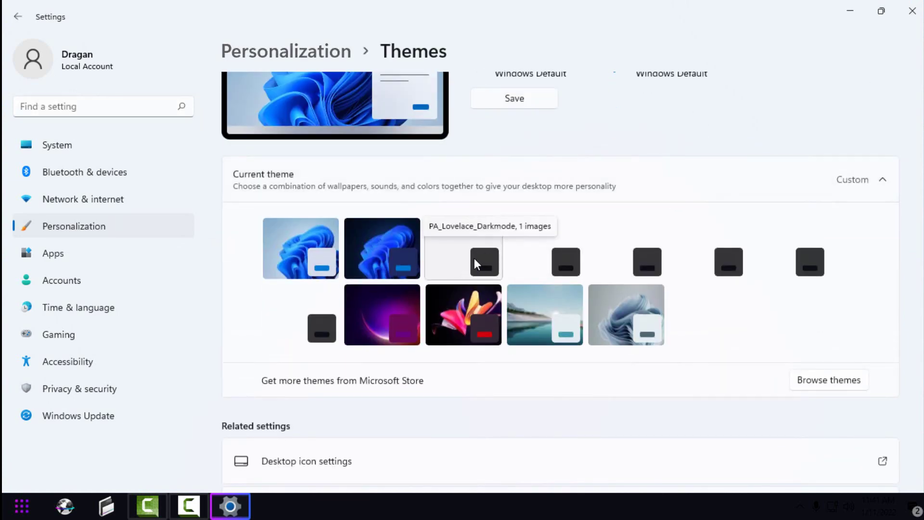
left_click(539, 261)
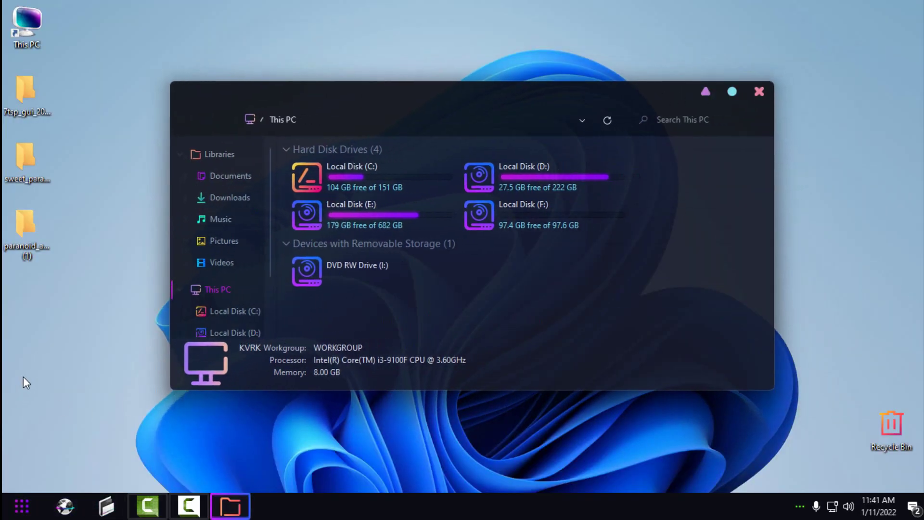
left_click(759, 91)
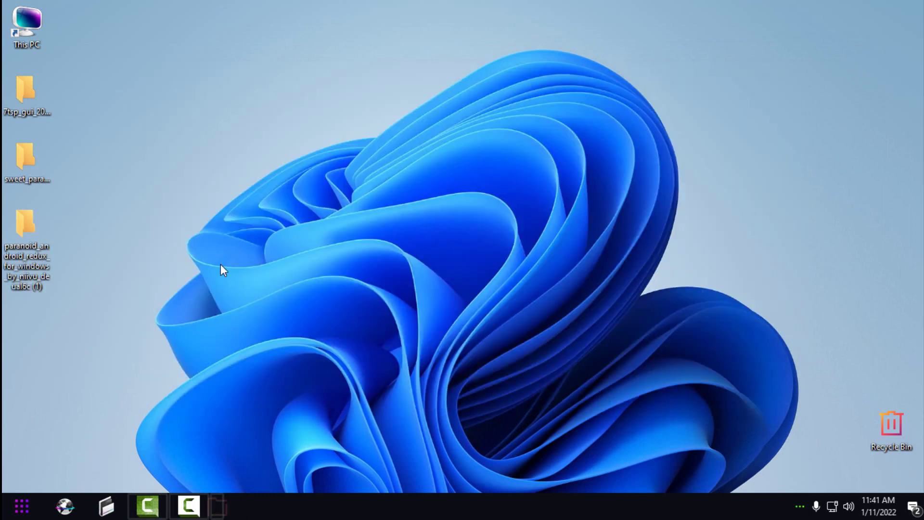
- Open the extracted Paranoid Android Redux for Windows by niivu folder and maximize Explorer
double_click(38, 252)
double_click(350, 168)
left_click(721, 95)
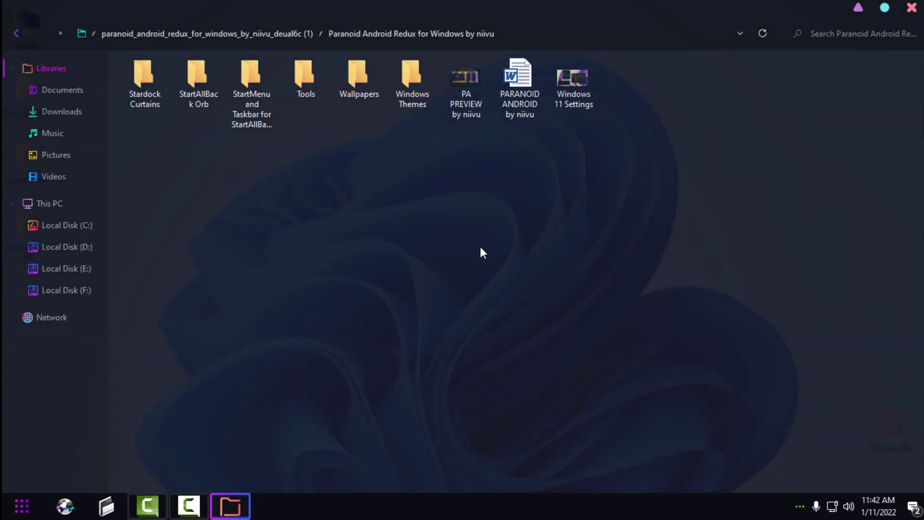
key("super")
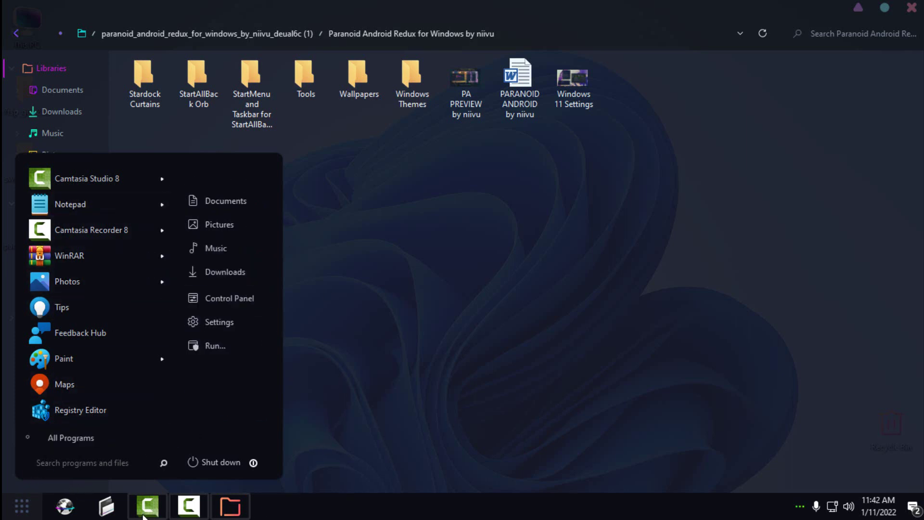
key("super")
key("super")
- Open the StartMenu and Taskbar for StartAllBack folder
left_click(198, 86)
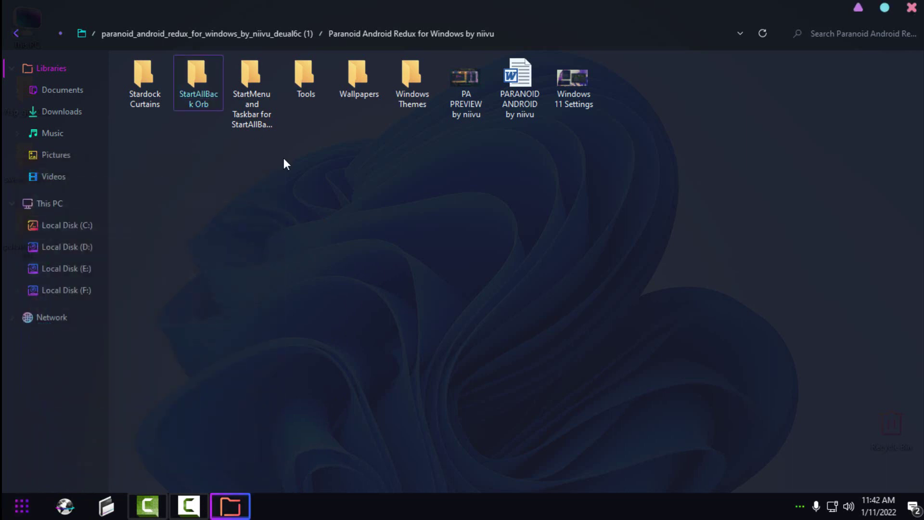
key("Return")
left_click(23, 36)
key("Right")
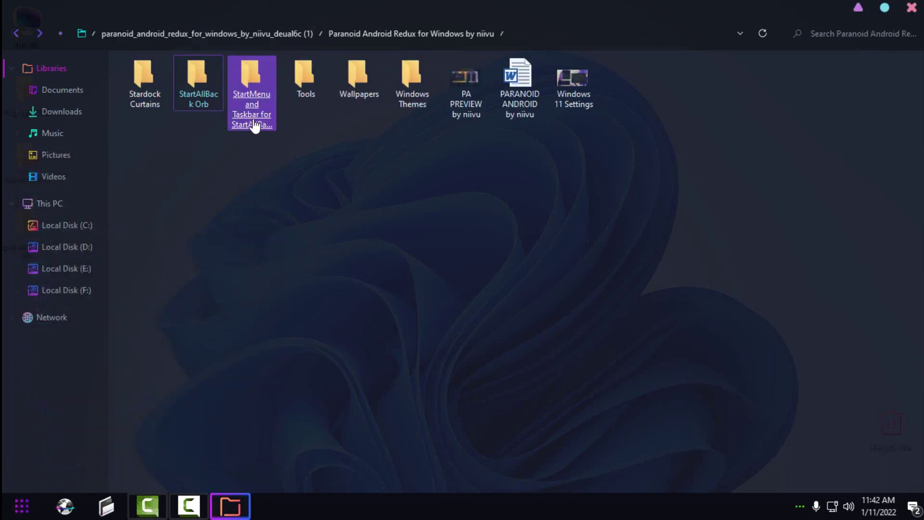
key("Return")
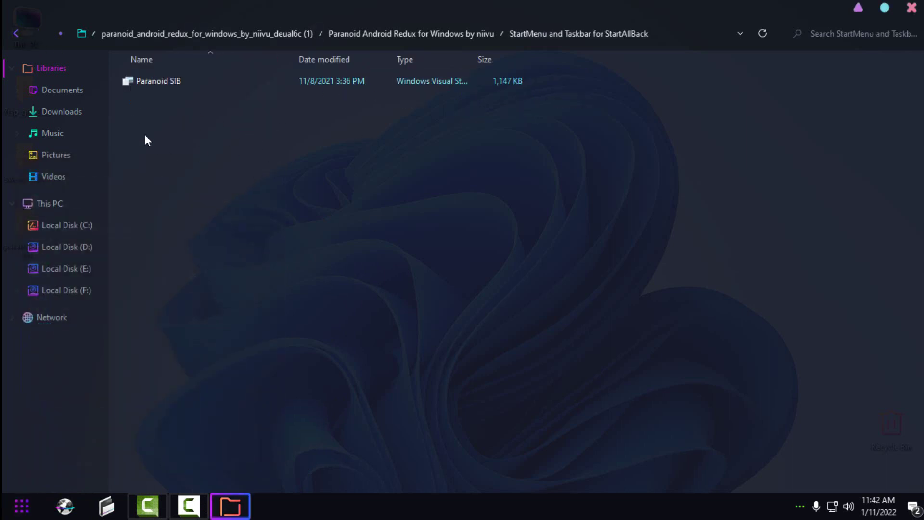
left_click(16, 33)
double_click(255, 116)
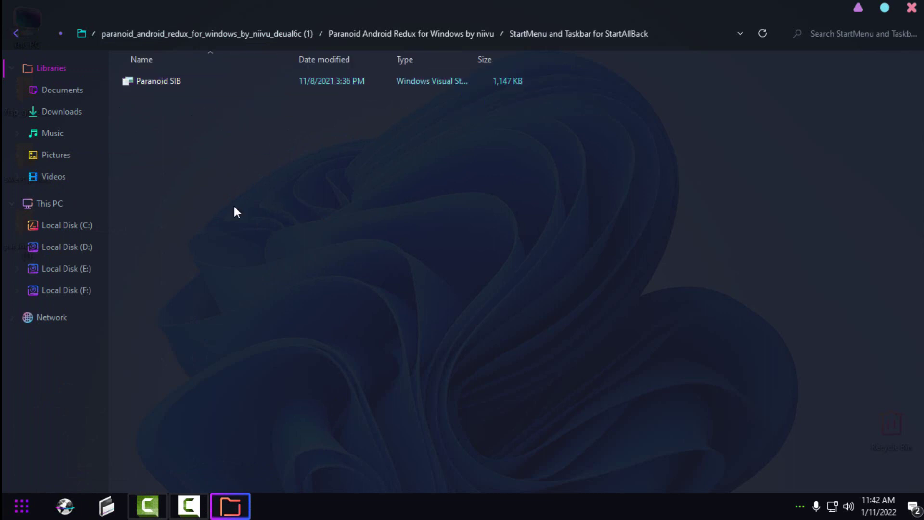
- Copy the Paranoid SIB file, then go to This PC with the address bar editable
right_click(195, 80)
right_click(162, 80)
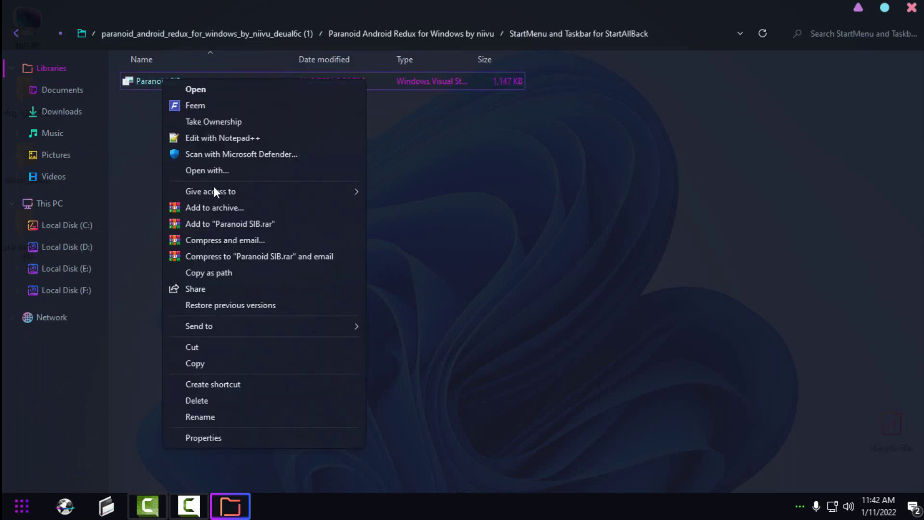
left_click(191, 365)
left_click(73, 203)
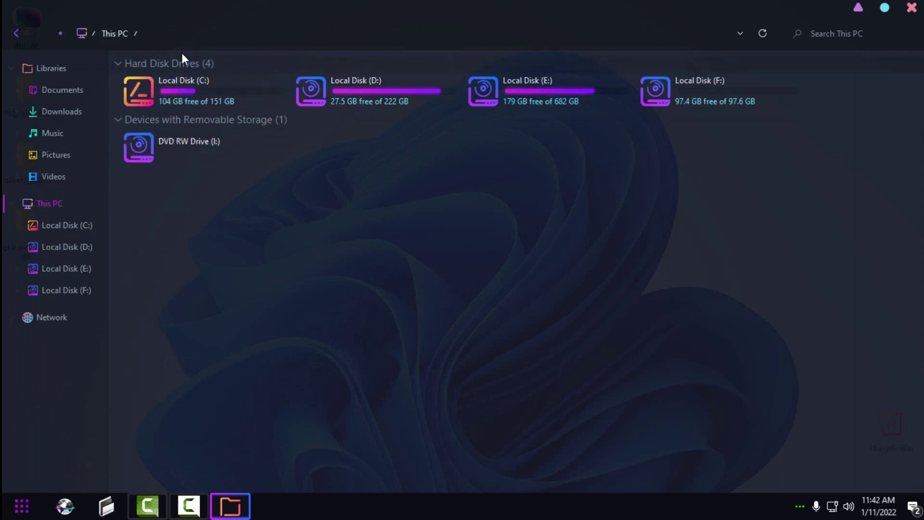
left_click(168, 36)
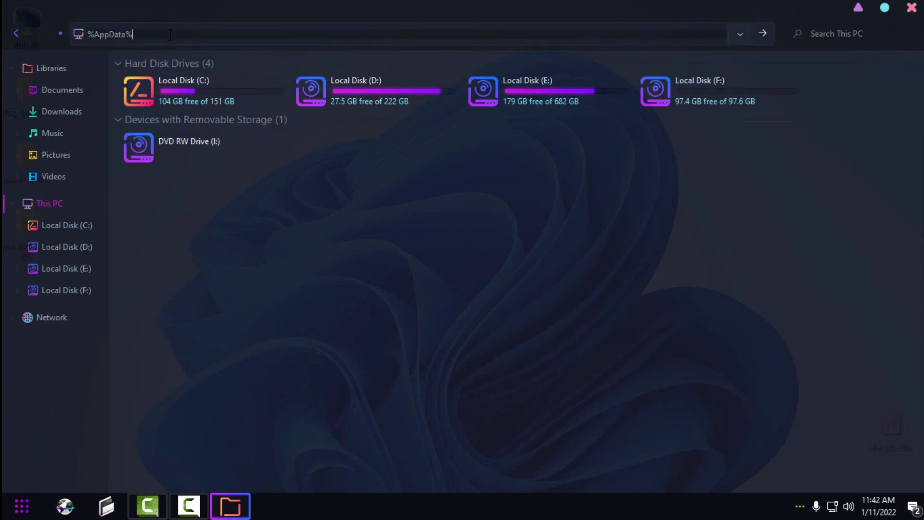
- Go from %AppData% up to AppData\Local\StartAllBack and shrink the Explorer window
type("%AppData%")
key("Return")
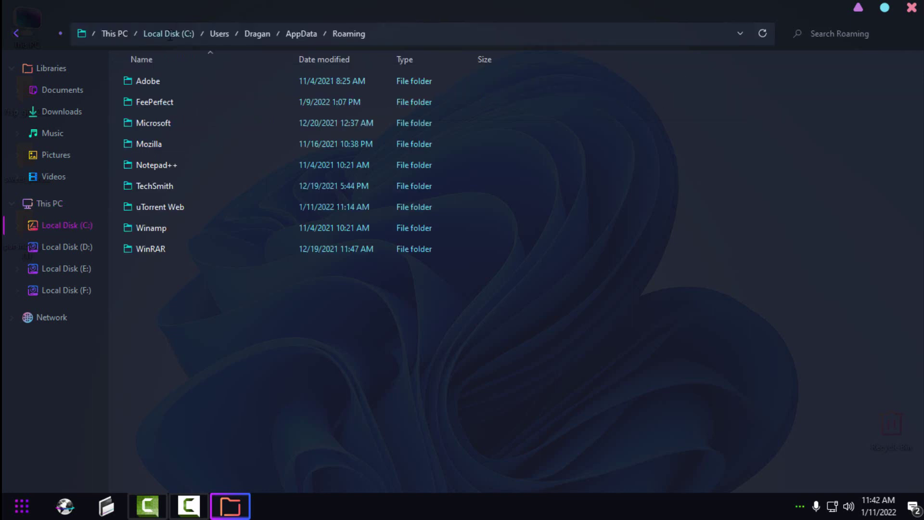
left_click(307, 35)
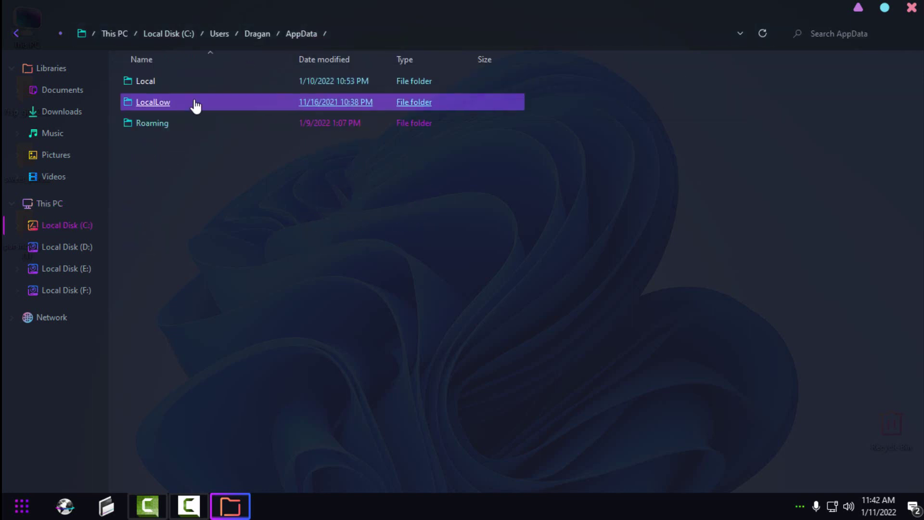
double_click(156, 83)
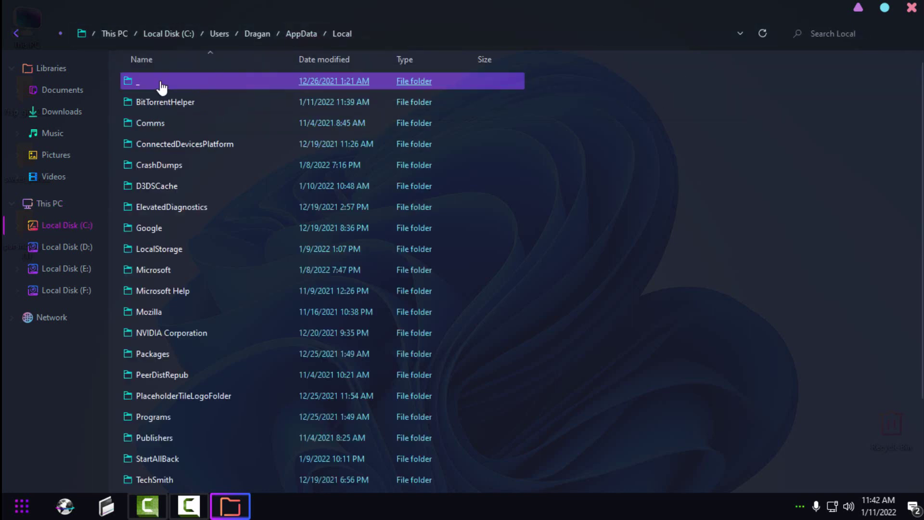
scroll(263, 194, "down", 2)
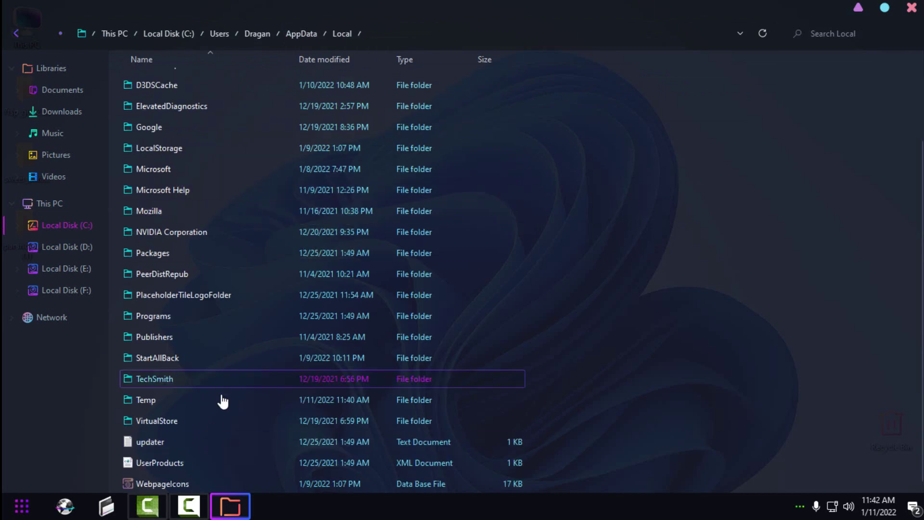
double_click(187, 361)
left_click_drag(538, 10, 551, 39)
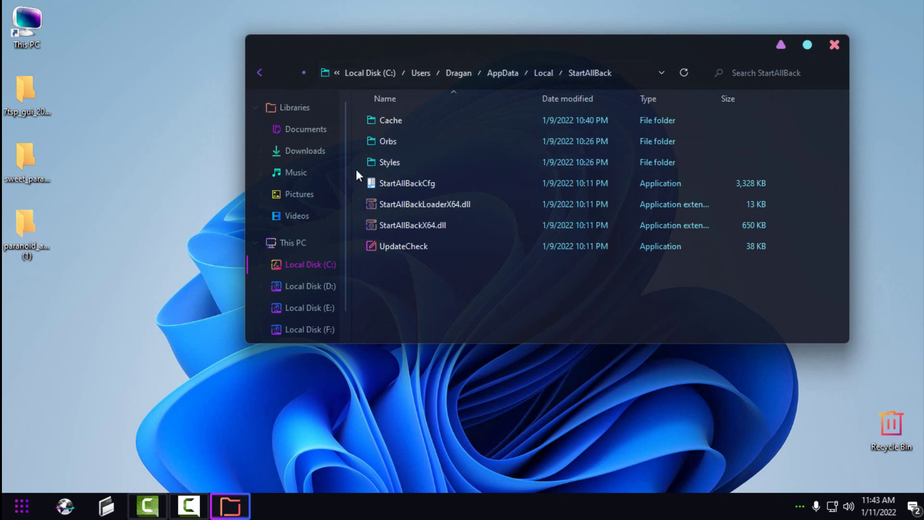
- Put Paranoid SIB into StartAllBack's Styles folder and close that Explorer window
double_click(413, 166)
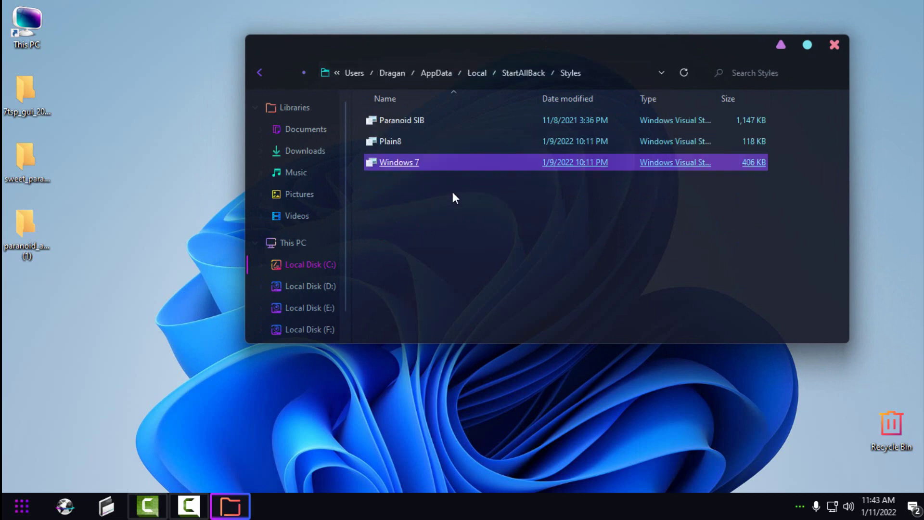
right_click(423, 195)
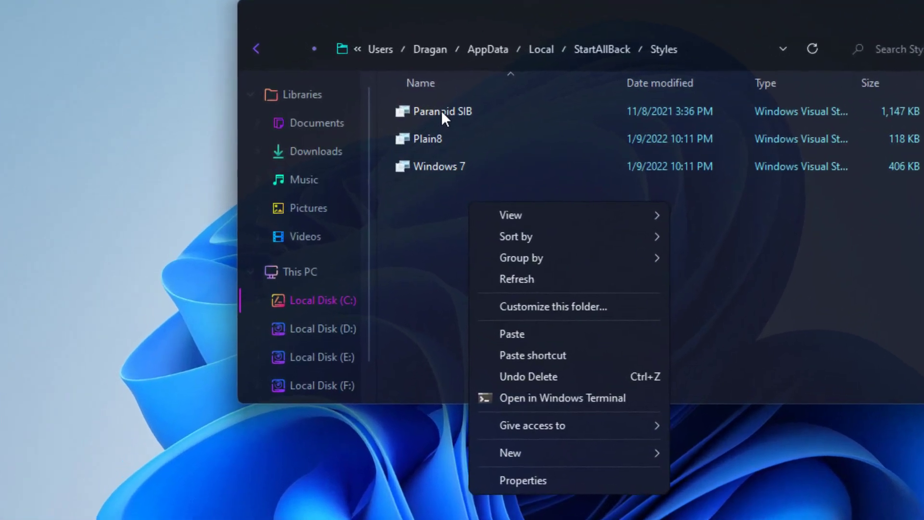
left_click(387, 217)
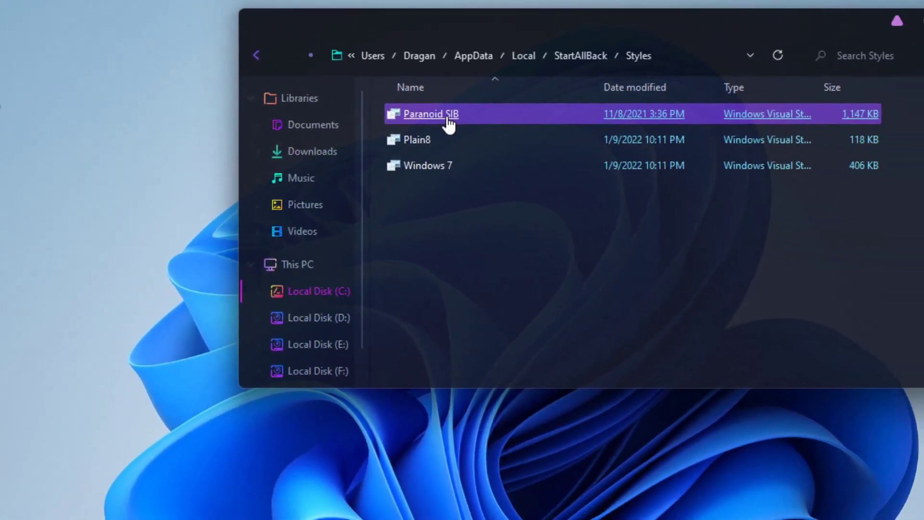
left_click(257, 55)
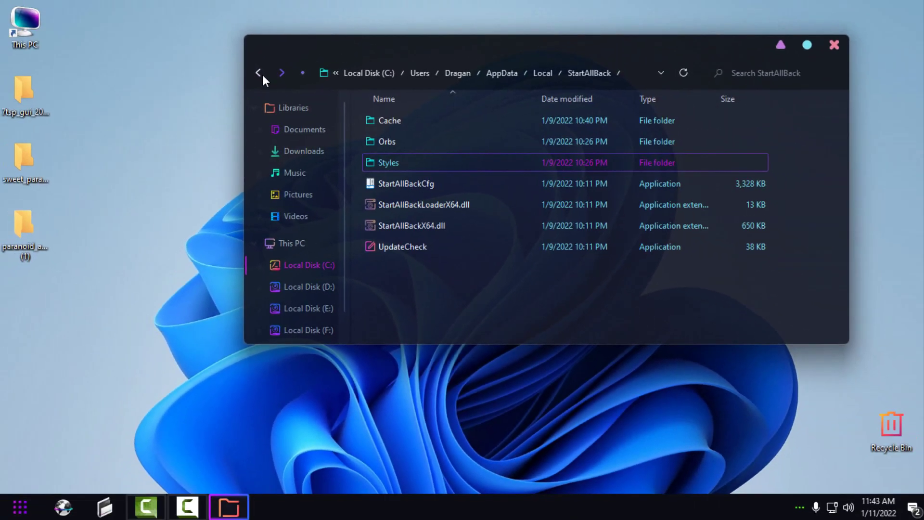
left_click(834, 45)
- Copy the paranoid orb from the theme's StartAllBack Orb folder into StartAllBack's Orbs folder
double_click(41, 237)
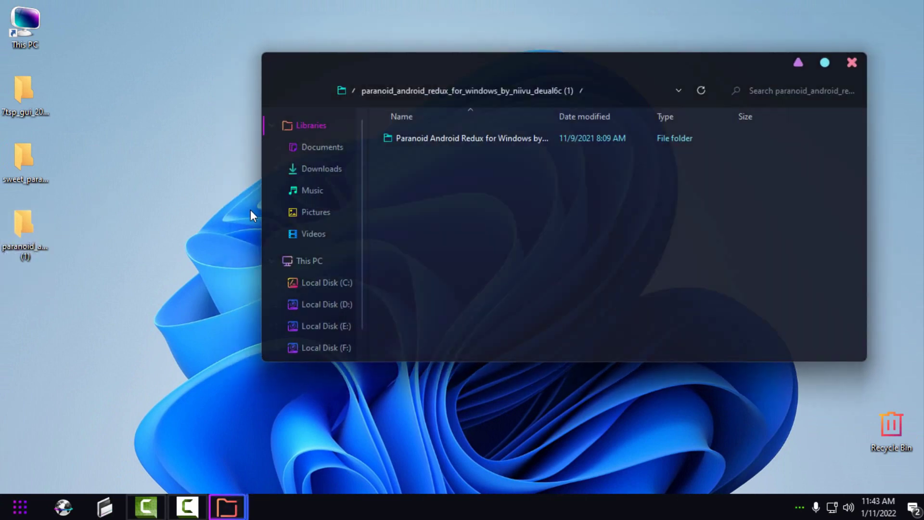
double_click(462, 138)
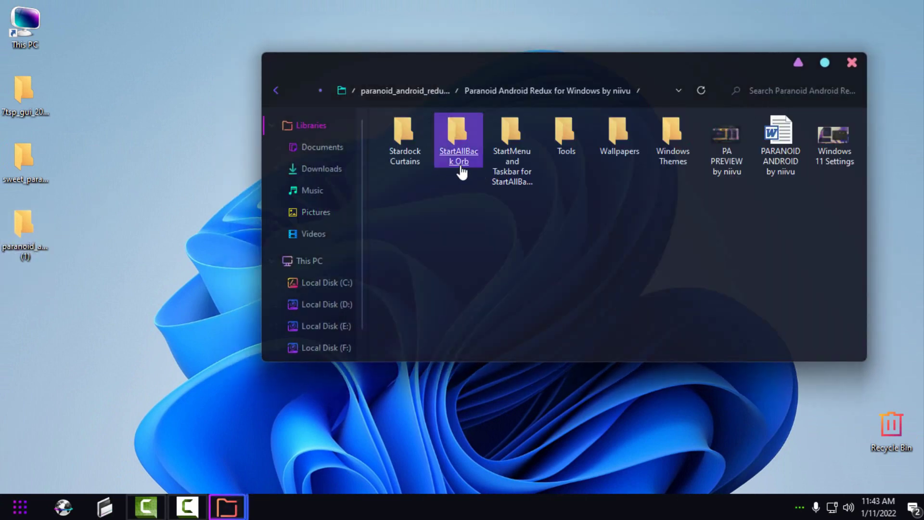
double_click(462, 159)
right_click(415, 140)
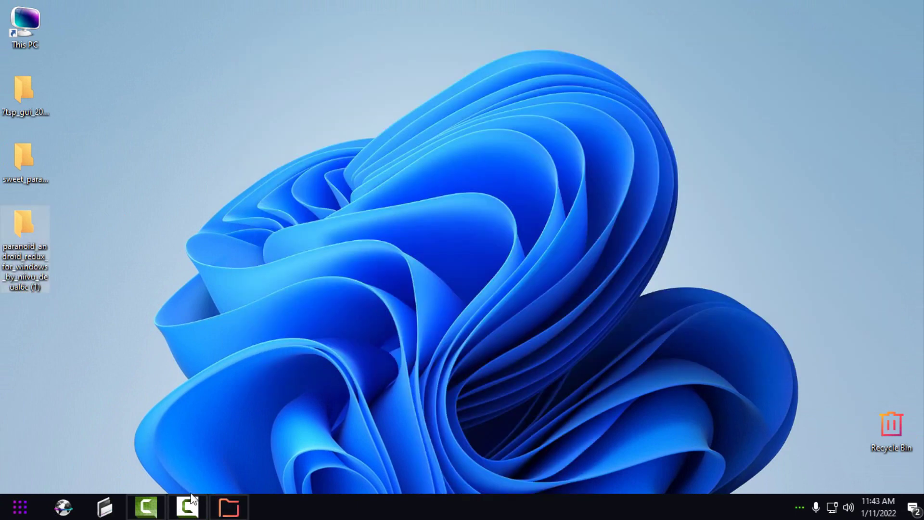
left_click(228, 507)
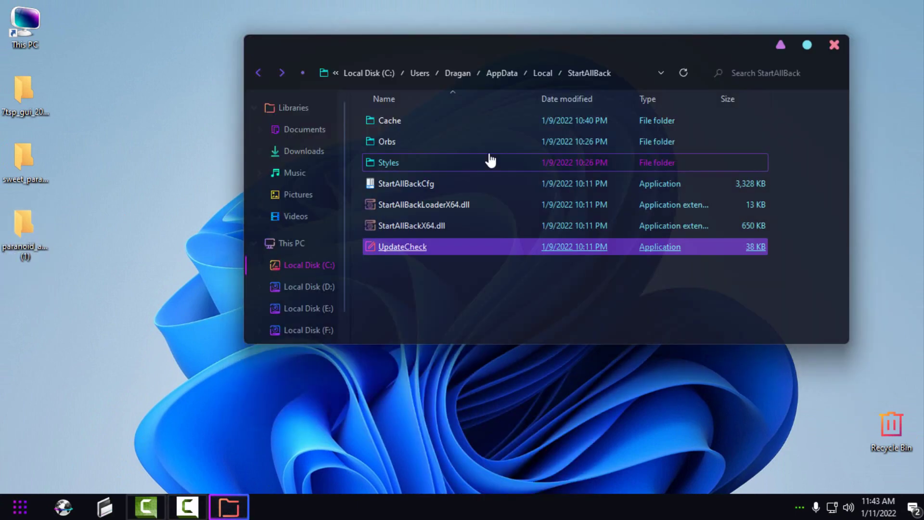
double_click(404, 144)
right_click(415, 237)
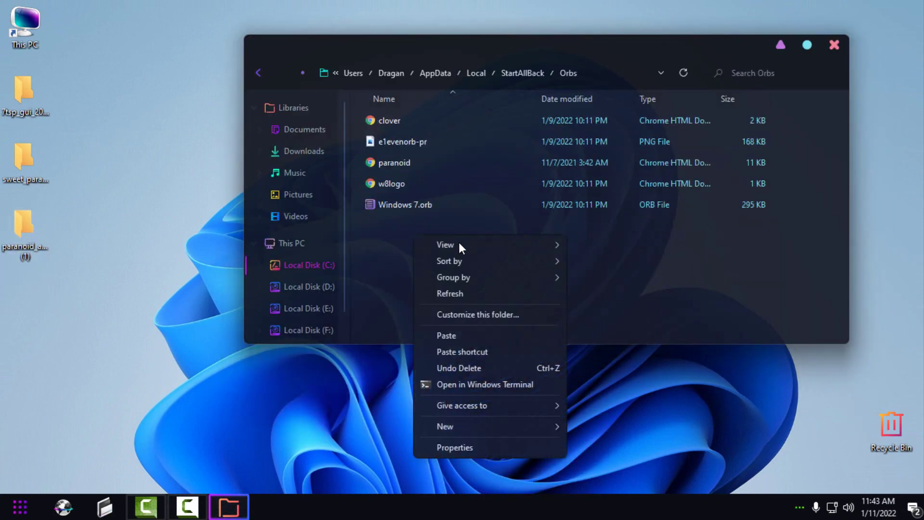
key("alt+Left")
- Copy the StartAllBack folder path from the address bar and close Explorer
left_click(520, 74)
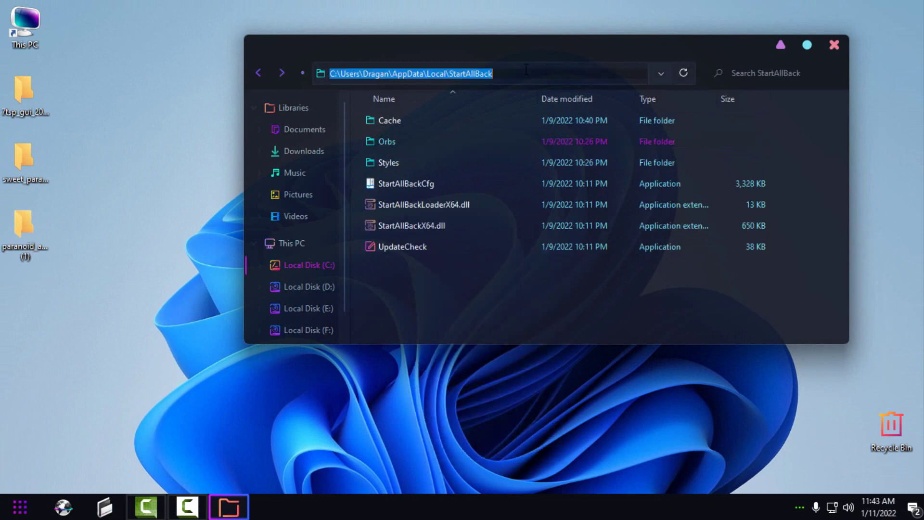
left_click_drag(483, 74, 329, 74)
key("Escape")
key("alt+F4")
key("super")
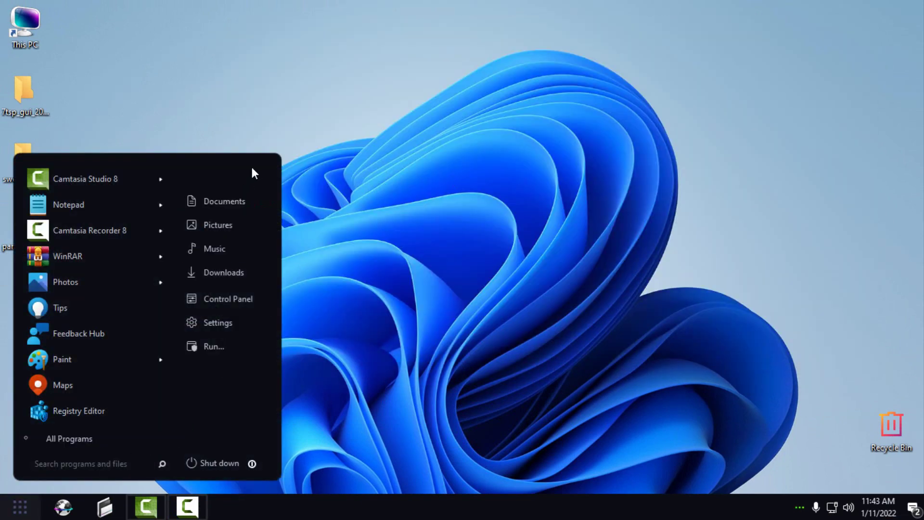
- In StartAllBack configuration, choose Paranoid SIB as the Start Menu and Taskbar visual style
right_click(261, 162)
left_click(317, 173)
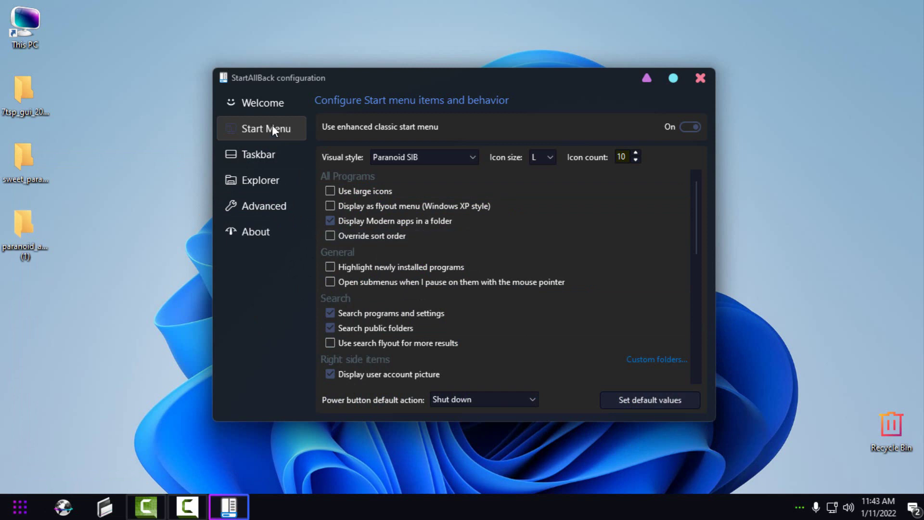
left_click(383, 160)
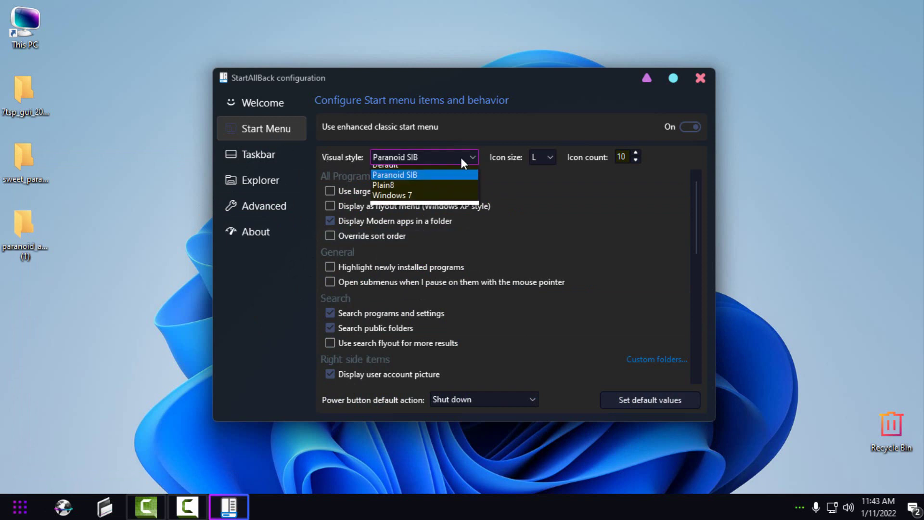
left_click(420, 182)
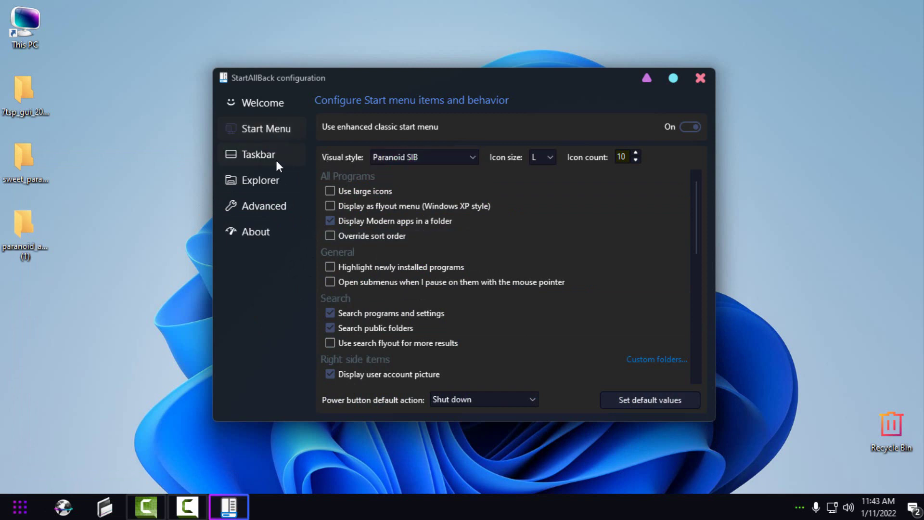
left_click(262, 155)
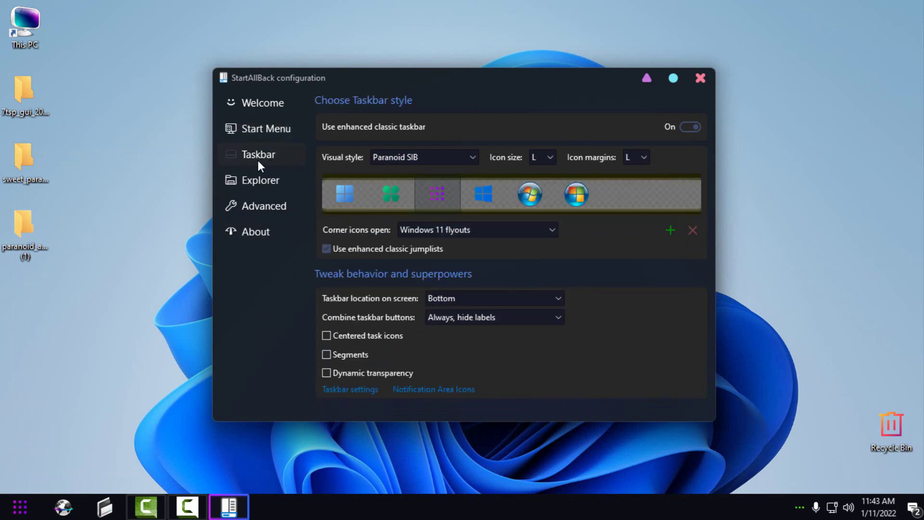
left_click(474, 160)
left_click(386, 179)
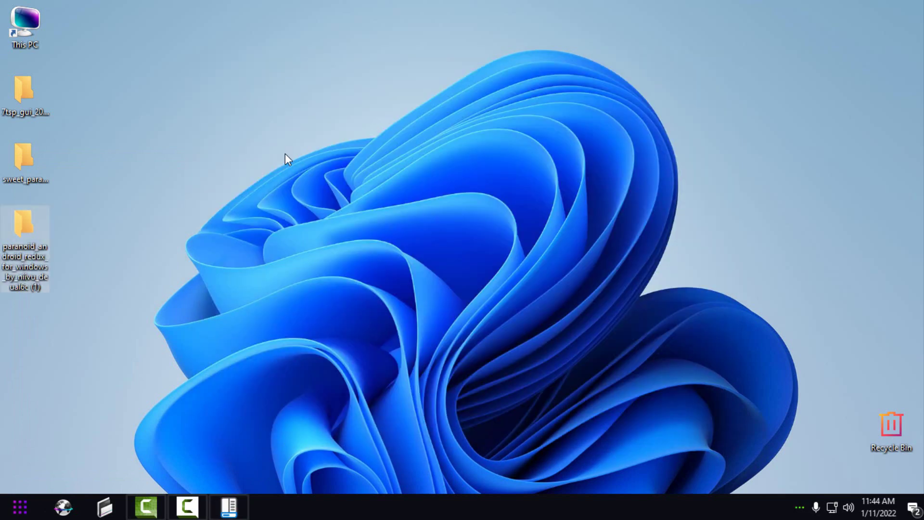
key("Return")
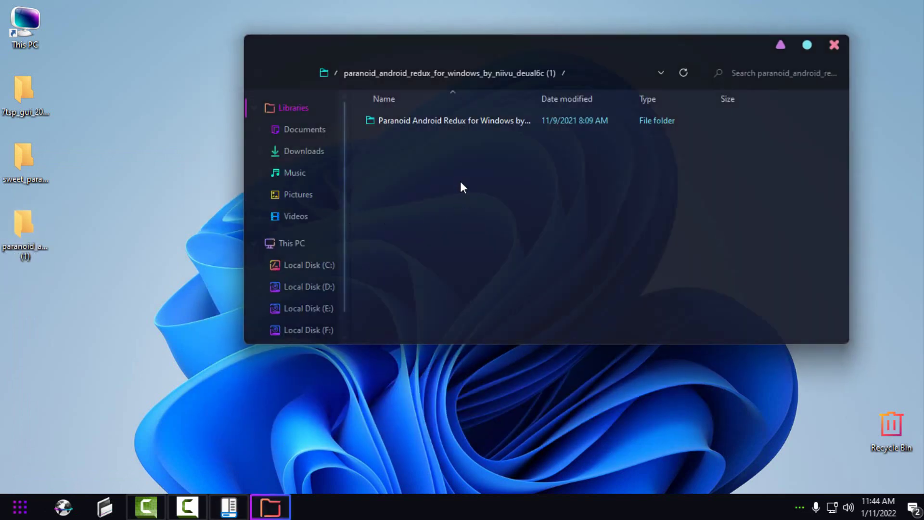
- Open the Paranoid Android Redux folder, set StartAllBack's Explorer style to Win7 Command Bar, close configuration
double_click(402, 121)
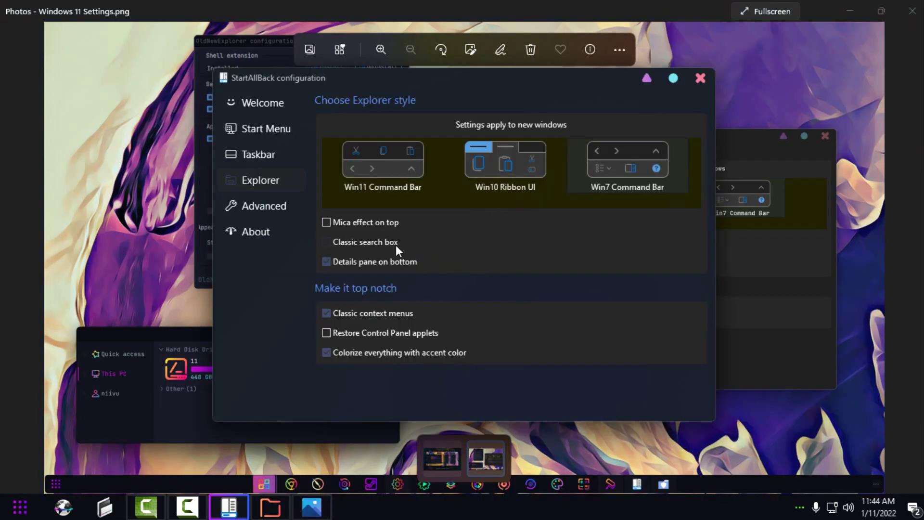
left_click(623, 178)
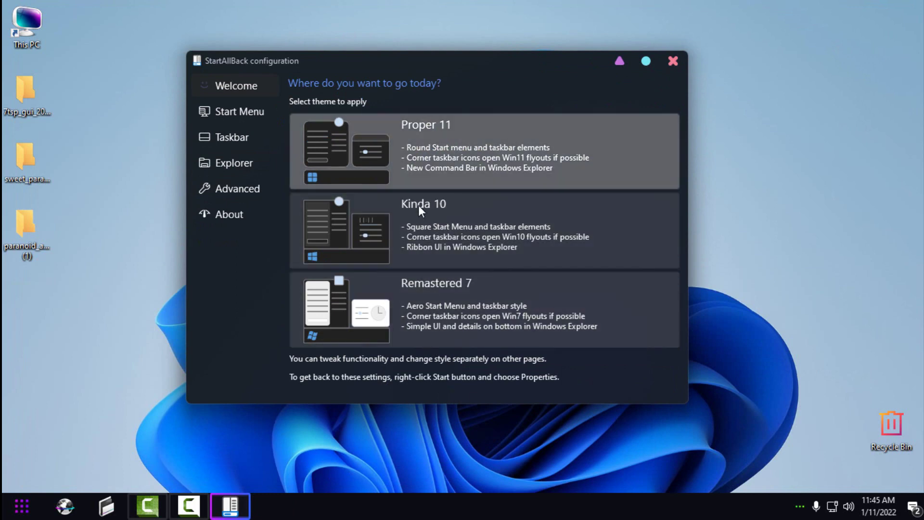
left_click(676, 62)
- Delete the three leftover theme folders from the desktop
left_click_drag(158, 301, 27, 92)
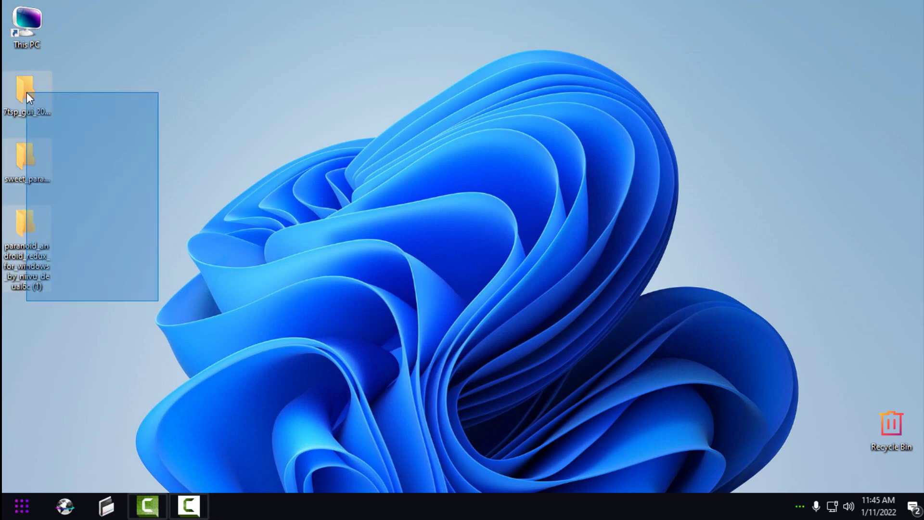
right_click(27, 91)
left_click(93, 434)
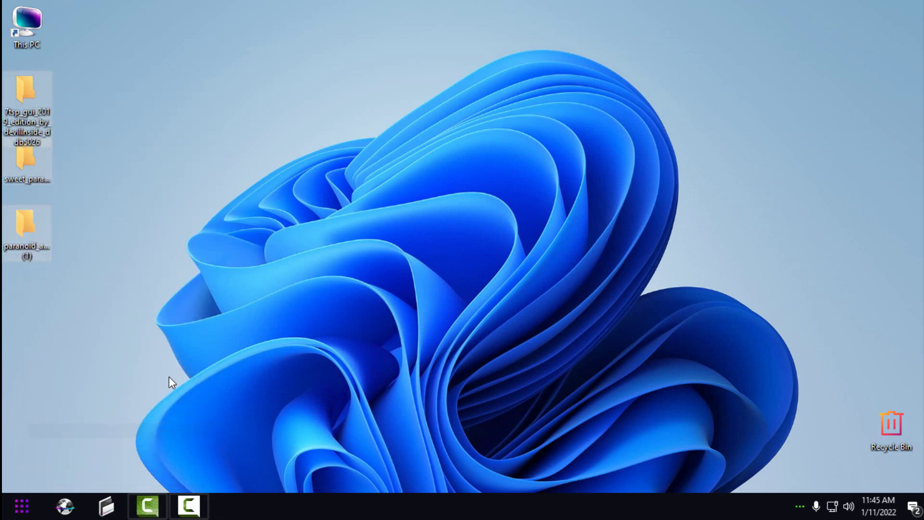
- Inspect the themed This PC window maximized and restored, then close it and check the desktop menu
left_click(106, 505)
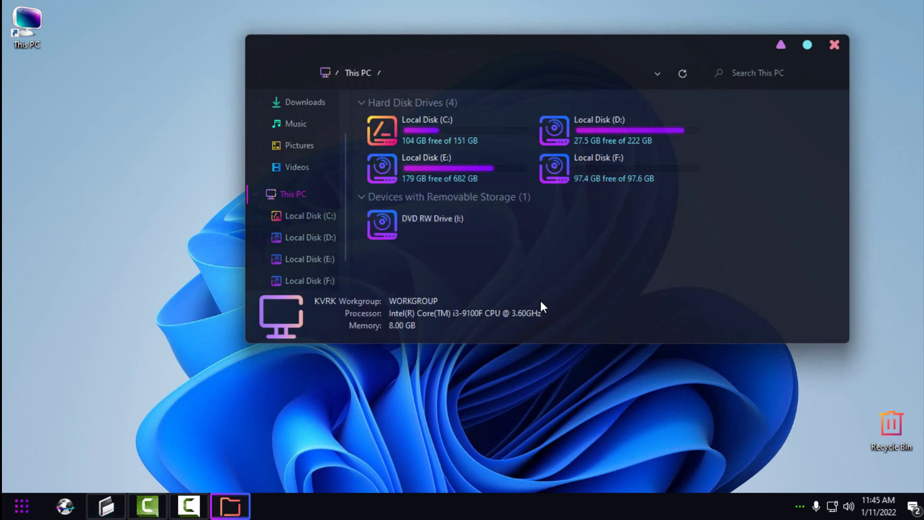
left_click(807, 43)
double_click(443, 2)
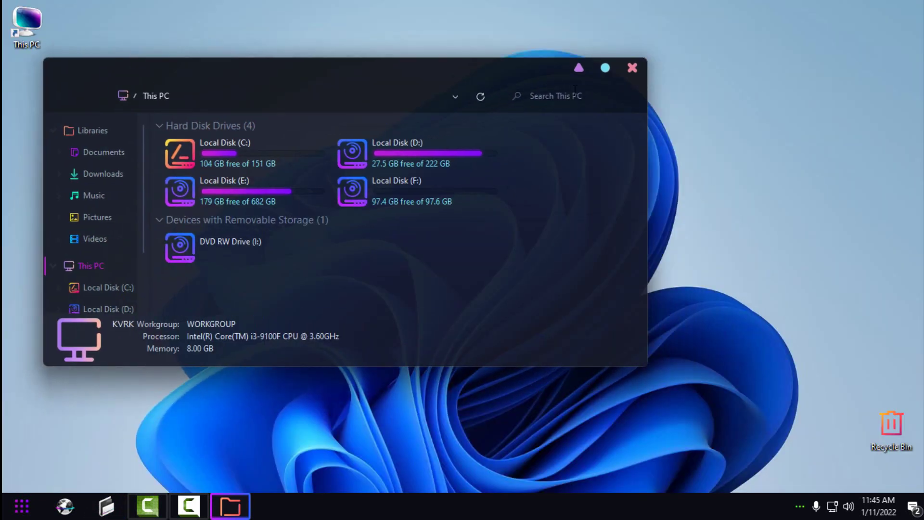
left_click(632, 69)
right_click(322, 149)
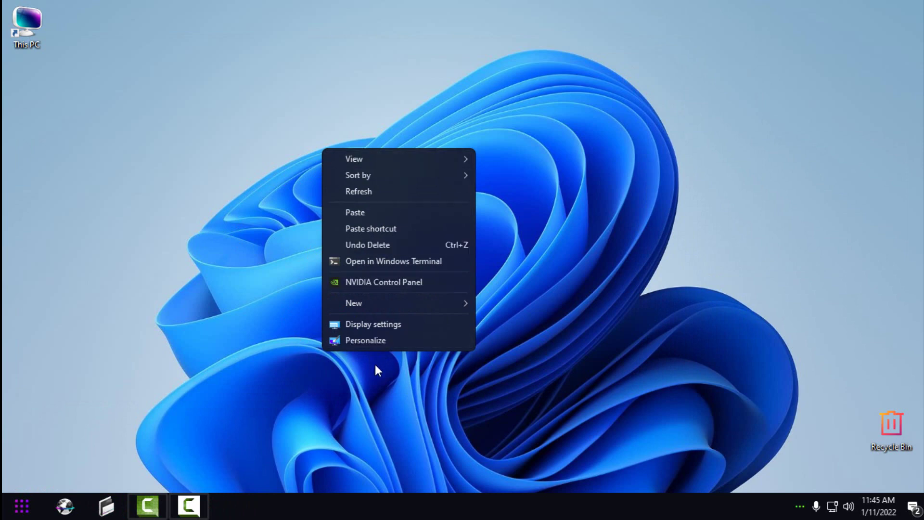
- Apply the first dark PA theme from Personalization > Themes and preview it in Explorer
left_click(363, 341)
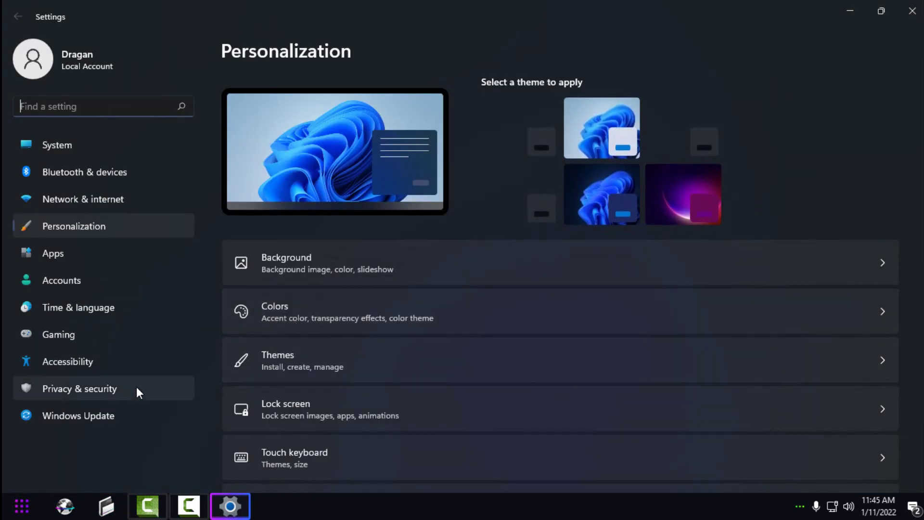
left_click(591, 350)
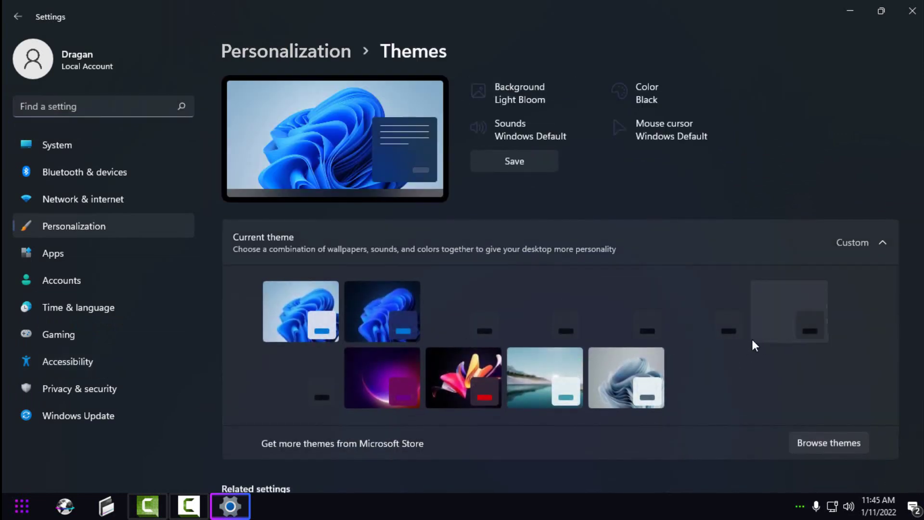
left_click(459, 316)
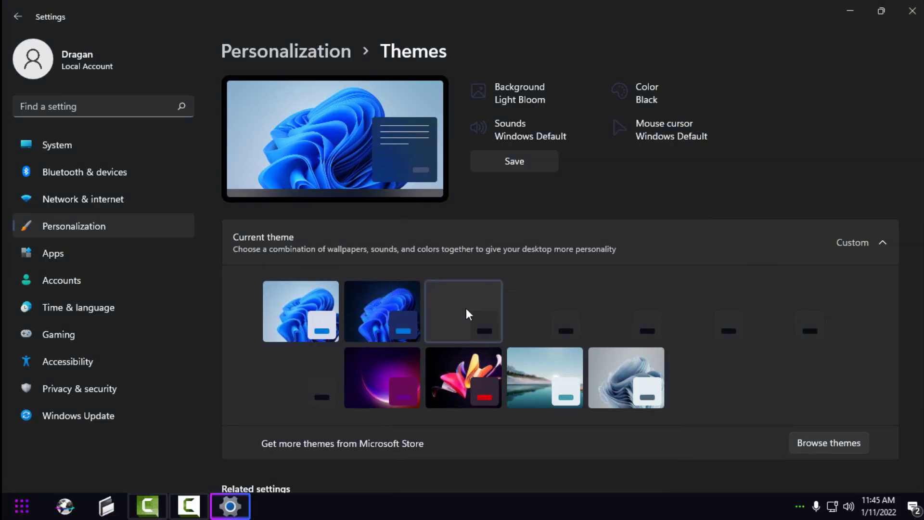
key("super+d")
left_click(106, 505)
left_click_drag(466, 141, 501, 75)
left_click(714, 66)
- Apply the sixth dark theme and preview it on the desktop menu and in Explorer
key("super+d")
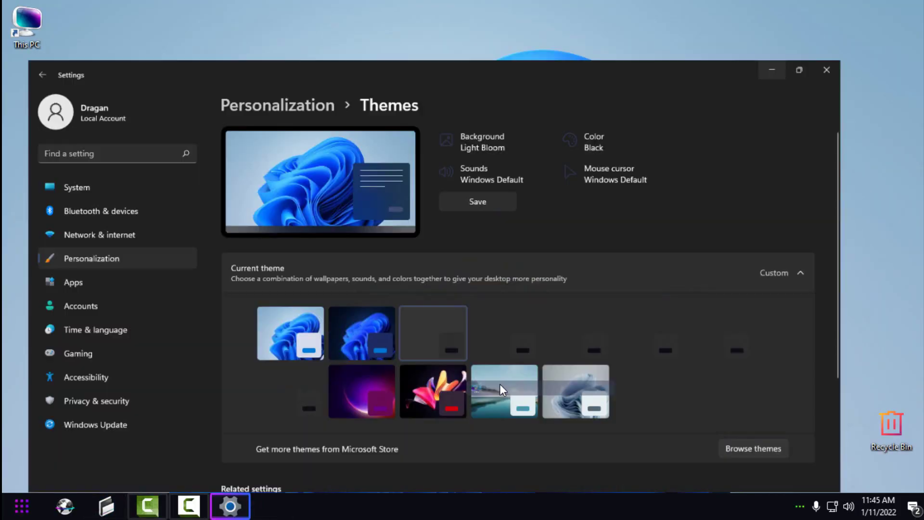
key("alt+Left")
left_click(289, 357)
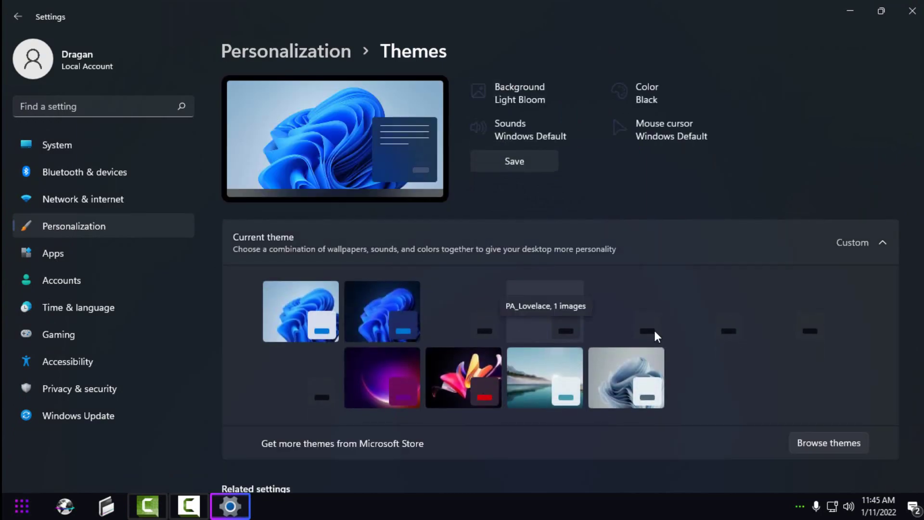
left_click(628, 330)
left_click(850, 11)
right_click(443, 123)
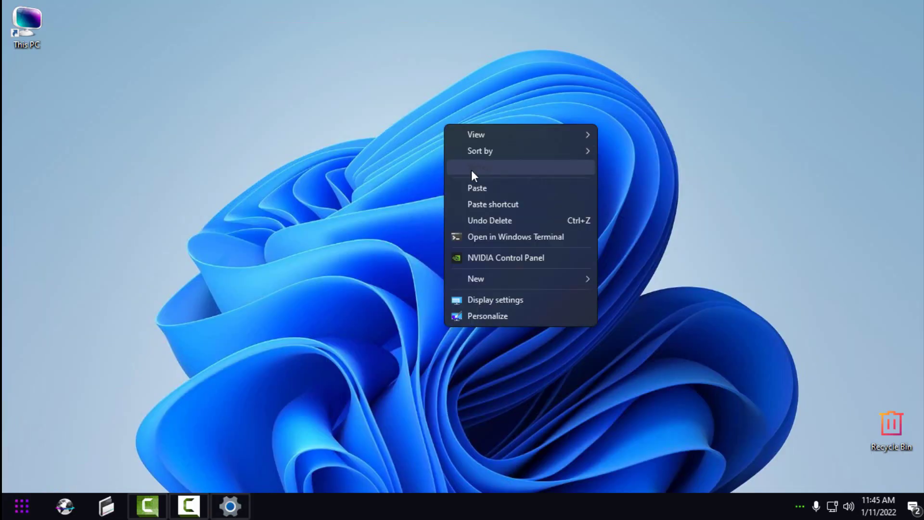
left_click(165, 438)
key("super+e")
left_click_drag(658, 73, 595, 129)
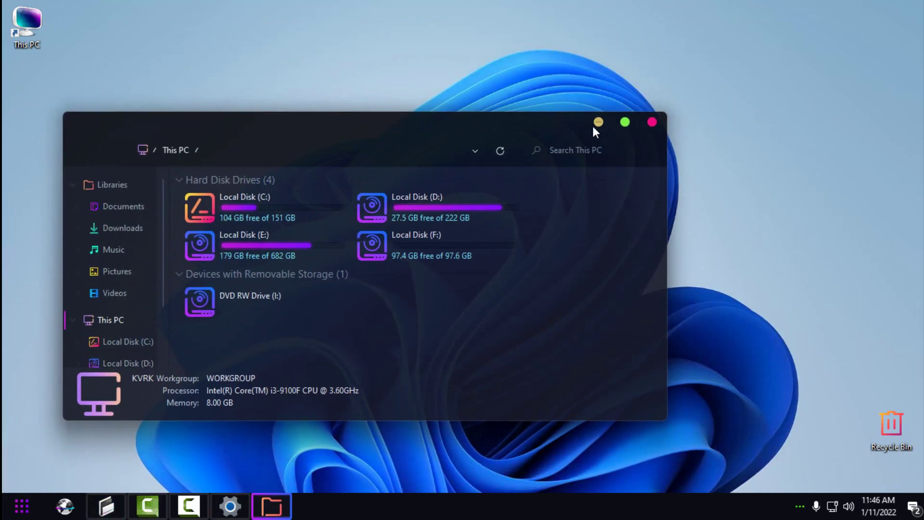
left_click(651, 122)
- Apply the PA_Sweet_DarkMode theme and preview it in Explorer
left_click(230, 506)
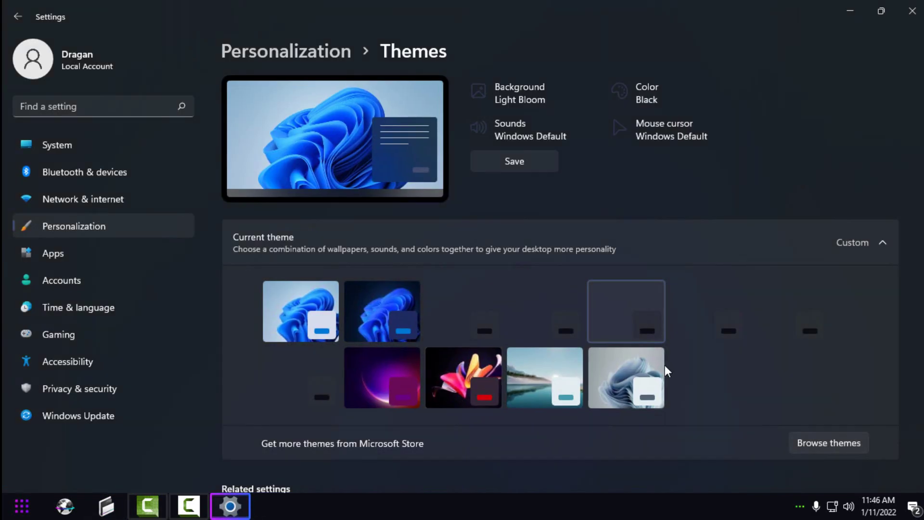
left_click(785, 318)
left_click(849, 10)
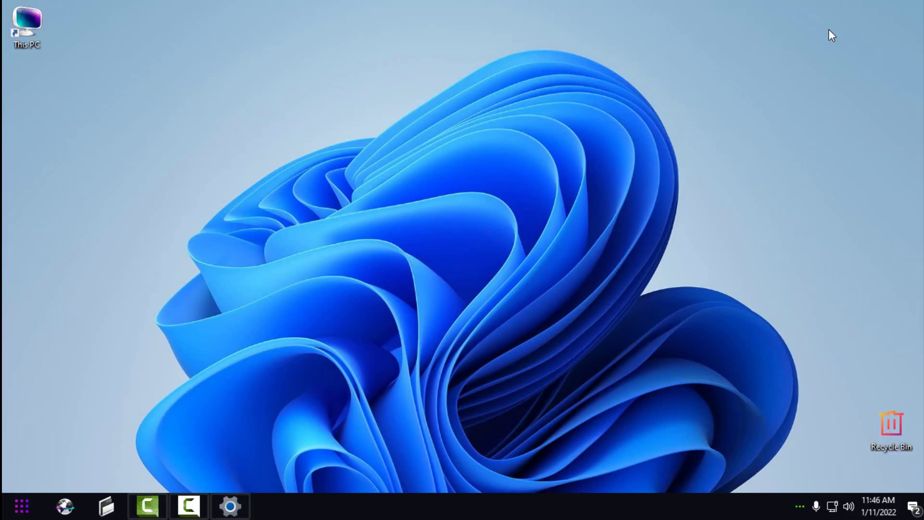
key("super+e")
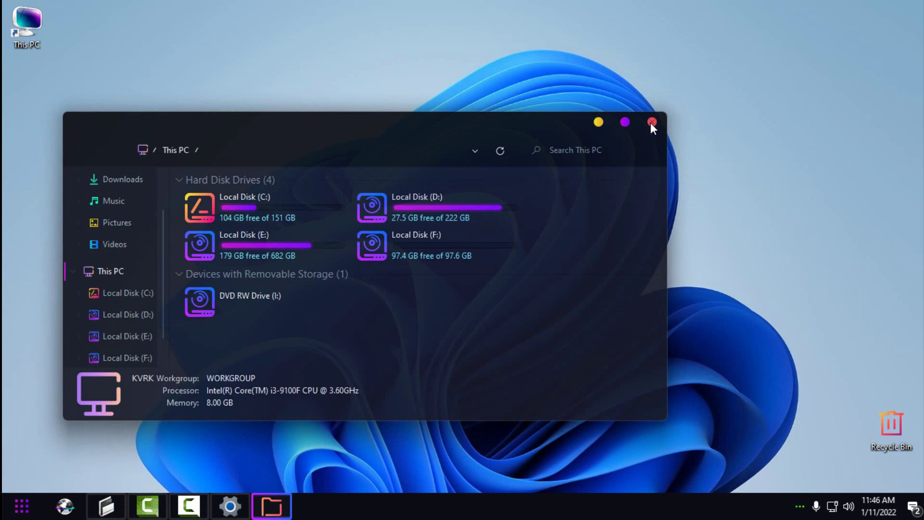
left_click(651, 122)
- Apply the PA_Lovelace theme and close Settings
left_click(230, 506)
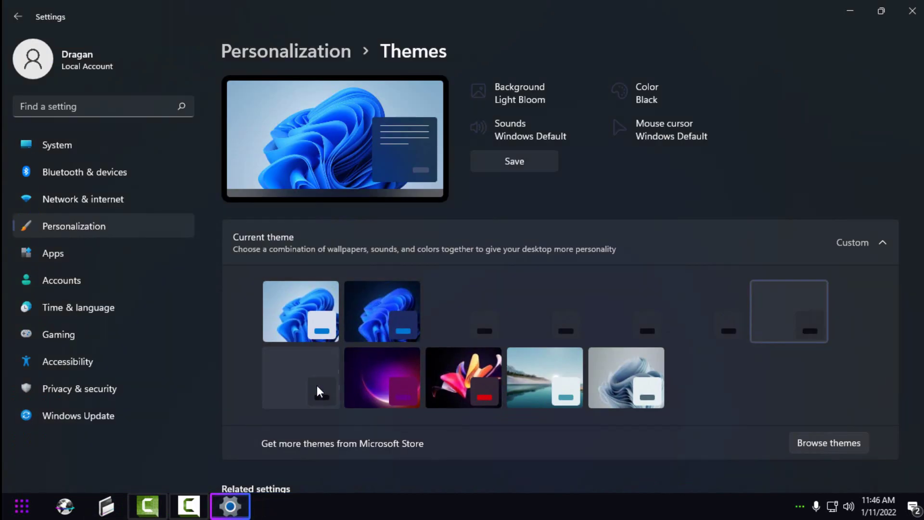
left_click(561, 302)
left_click(912, 11)
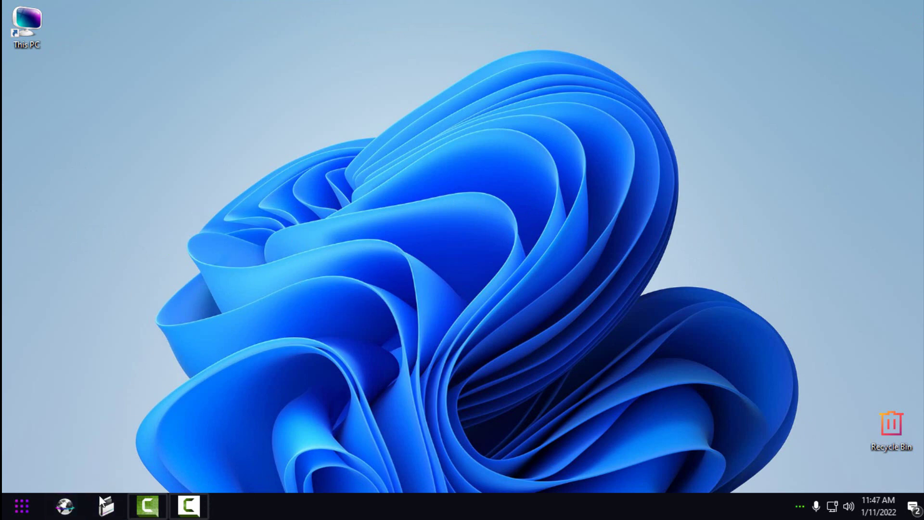
- Save the full-size Fortune nebula image from DeviantArt via a new image tab
left_click(65, 505)
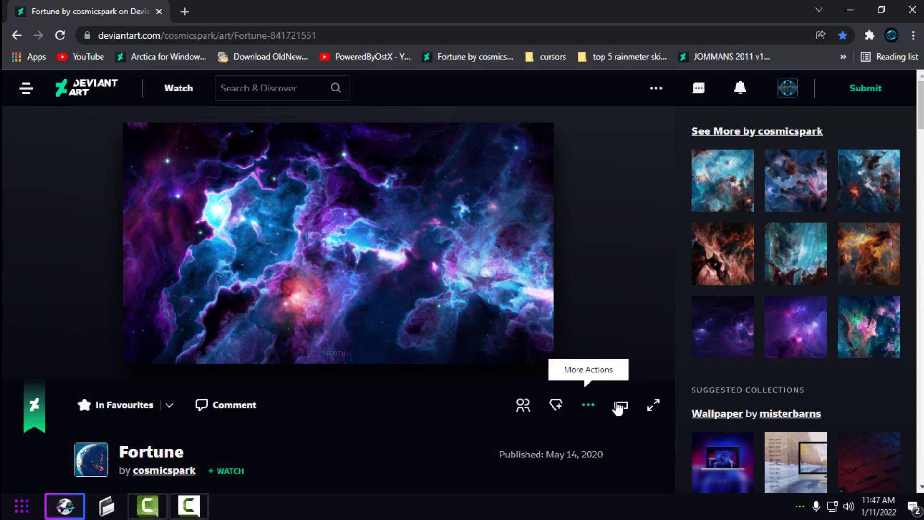
left_click(331, 217)
right_click(322, 194)
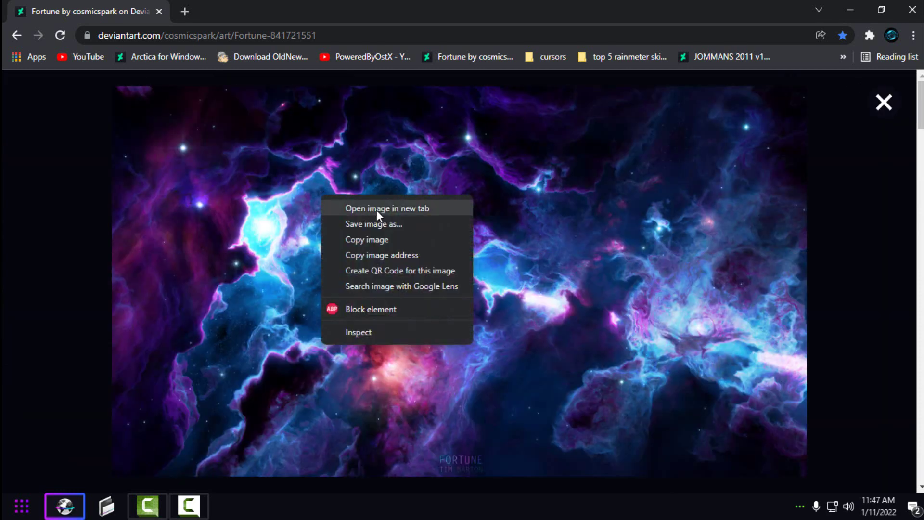
left_click(407, 210)
left_click(276, 19)
right_click(283, 175)
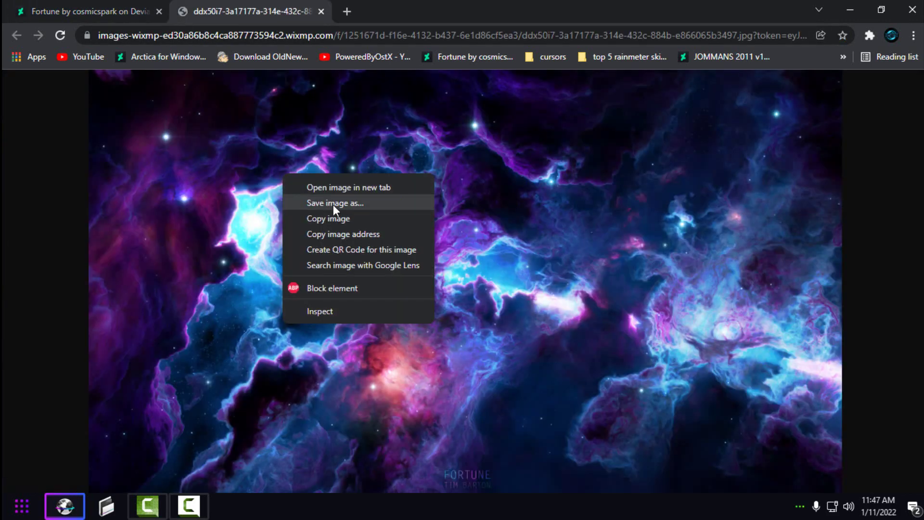
left_click(365, 203)
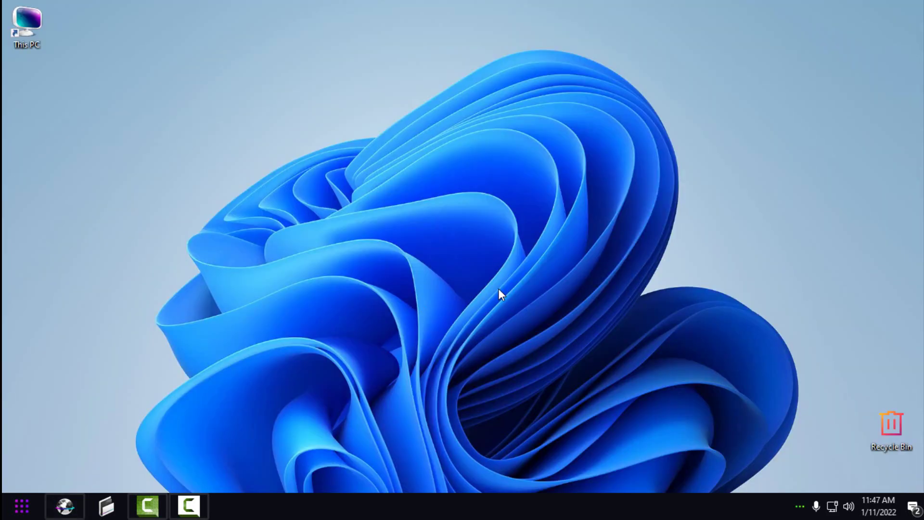
- Open the saved nebula picture from Pictures in Photos and set it as the desktop background
left_click(106, 506)
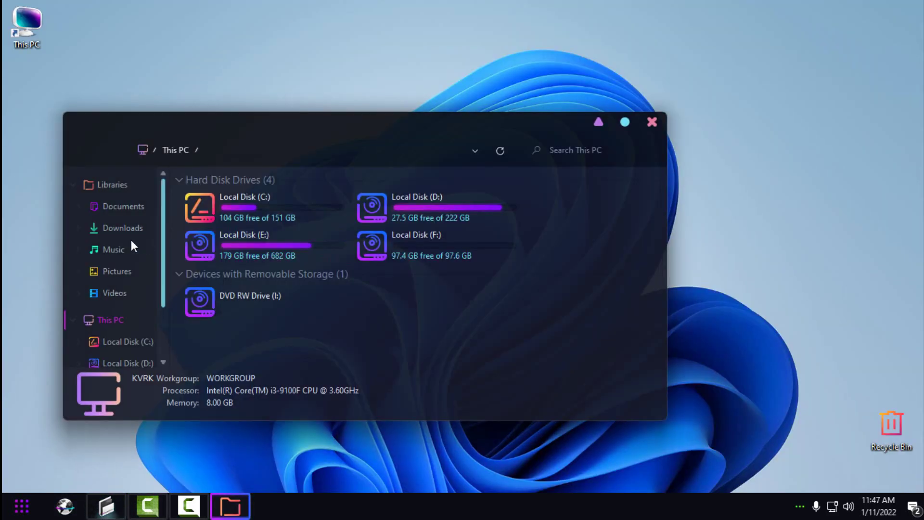
left_click(116, 270)
double_click(552, 262)
right_click(457, 316)
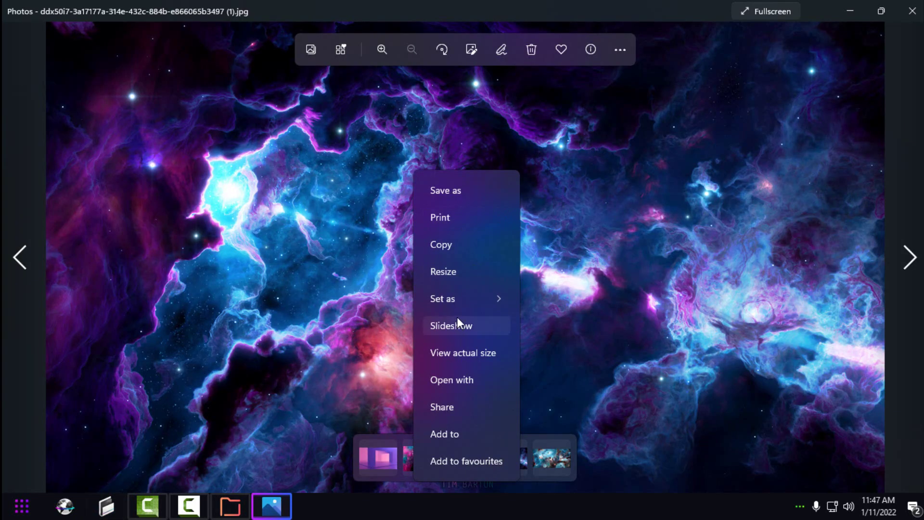
mouse_move(472, 304)
left_click(554, 334)
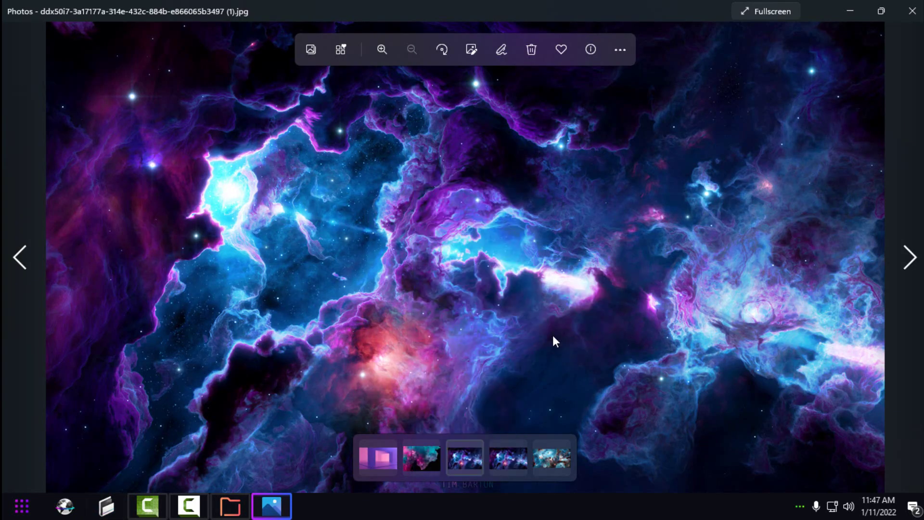
left_click(911, 10)
left_click(106, 506)
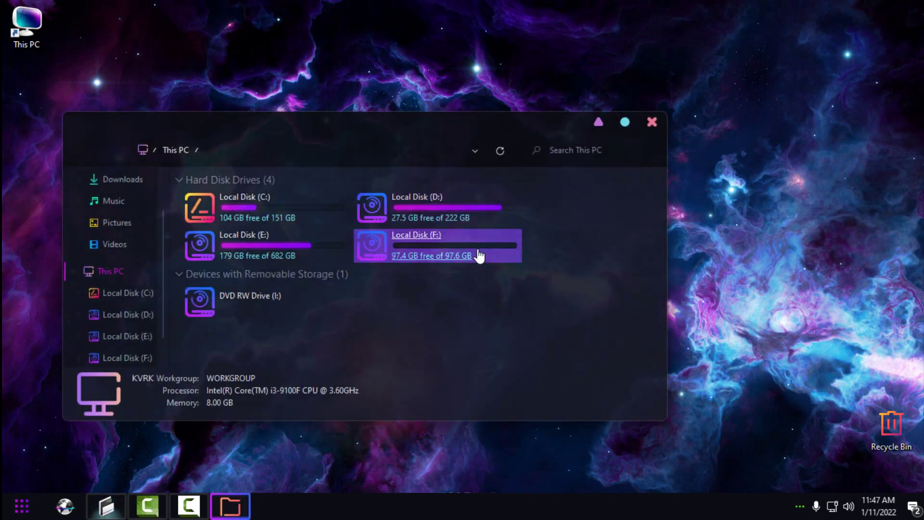
- Reposition the Explorer window, then close This PC and dismiss the Start menu
left_click_drag(423, 118, 544, 111)
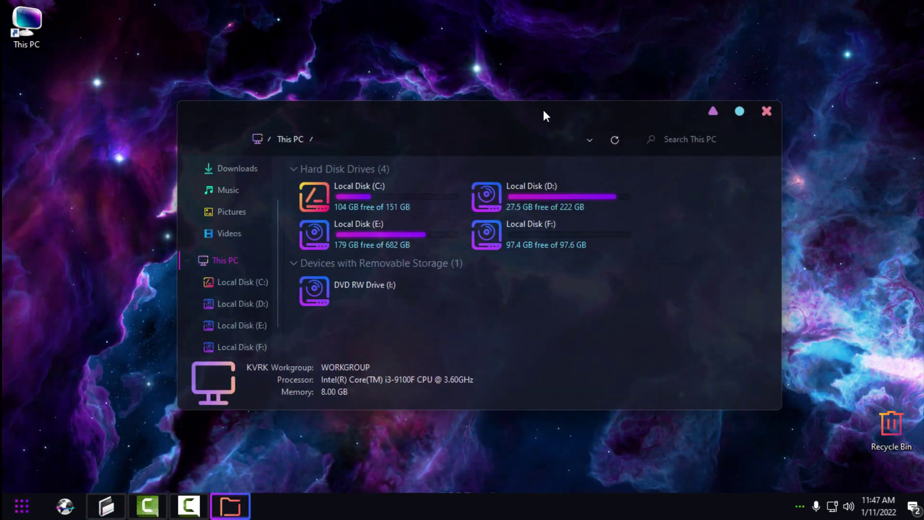
left_click_drag(475, 108, 348, 121)
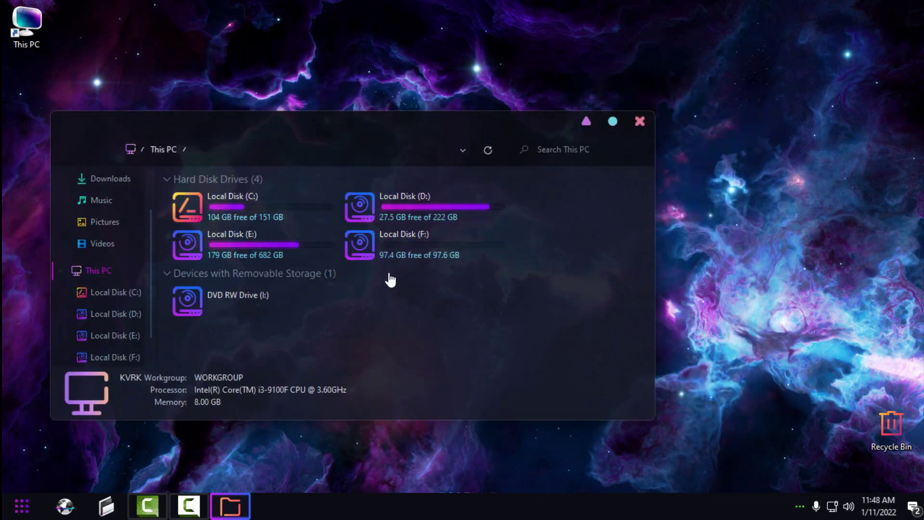
left_click(640, 121)
key("super")
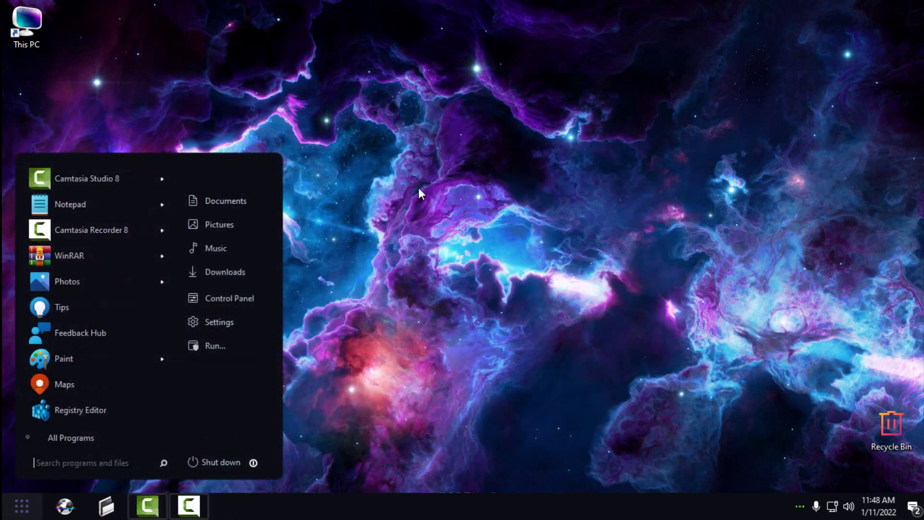
left_click(419, 186)
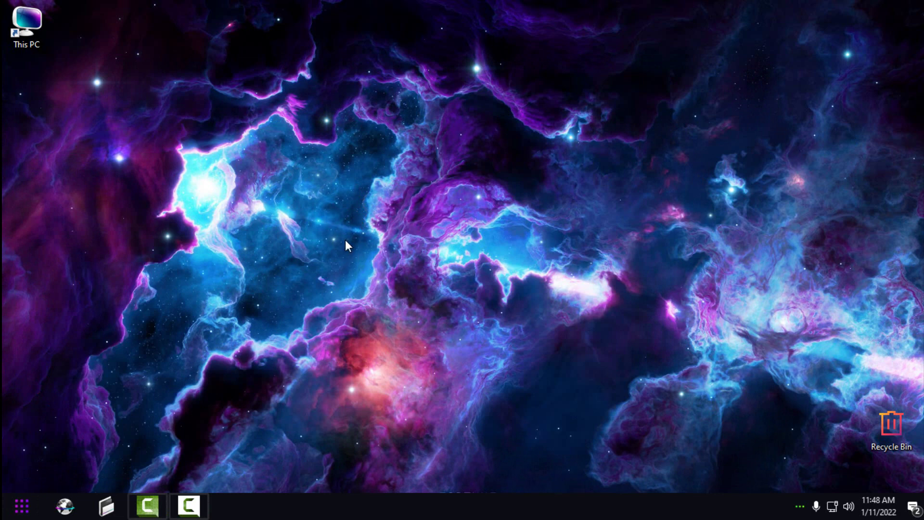
- Open This PC and Control Panel side by side, resizing and arranging both windows
left_click(106, 506)
left_click_drag(519, 131, 607, 66)
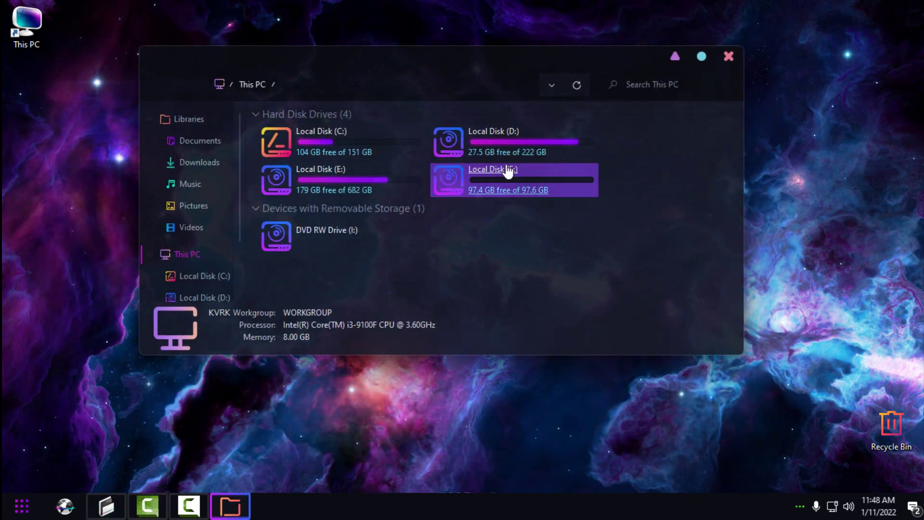
left_click(22, 505)
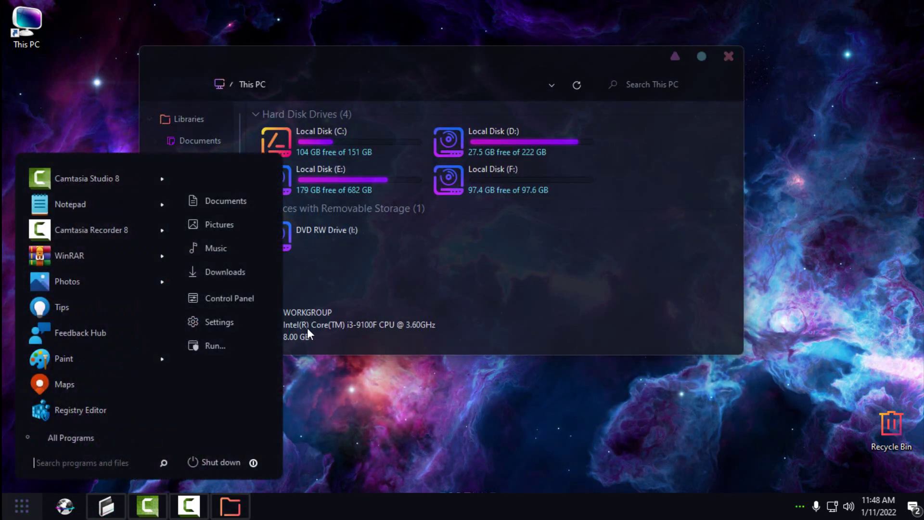
left_click(248, 301)
left_click_drag(406, 62, 632, 112)
left_click(333, 57)
left_click_drag(337, 57, 224, 33)
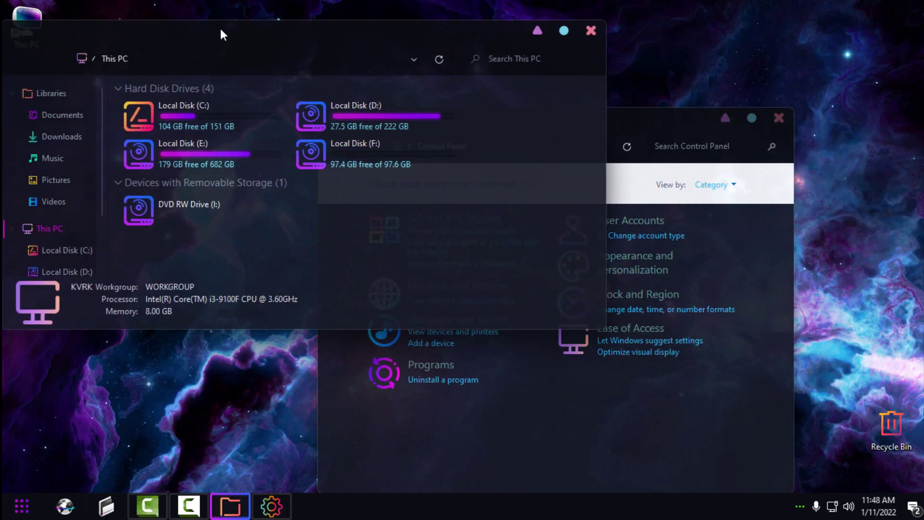
left_click(666, 144)
left_click_drag(670, 123, 632, 90)
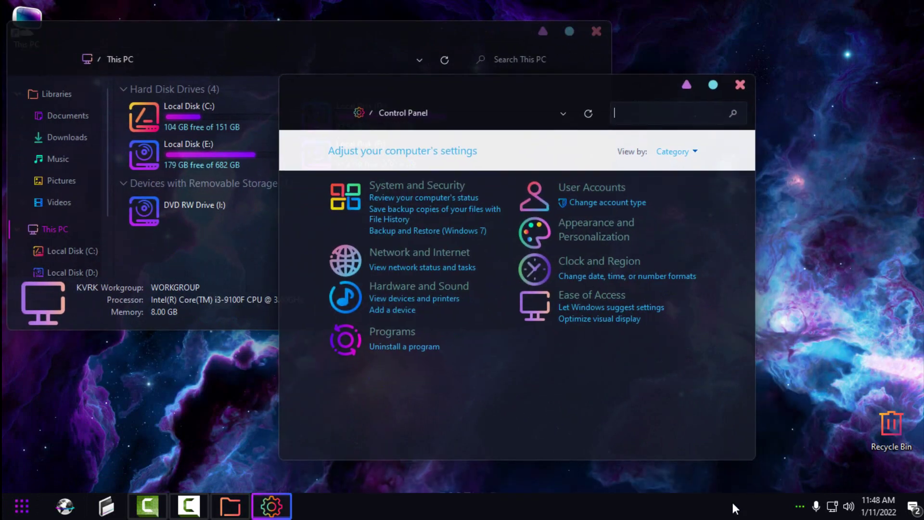
left_click_drag(750, 464, 741, 352)
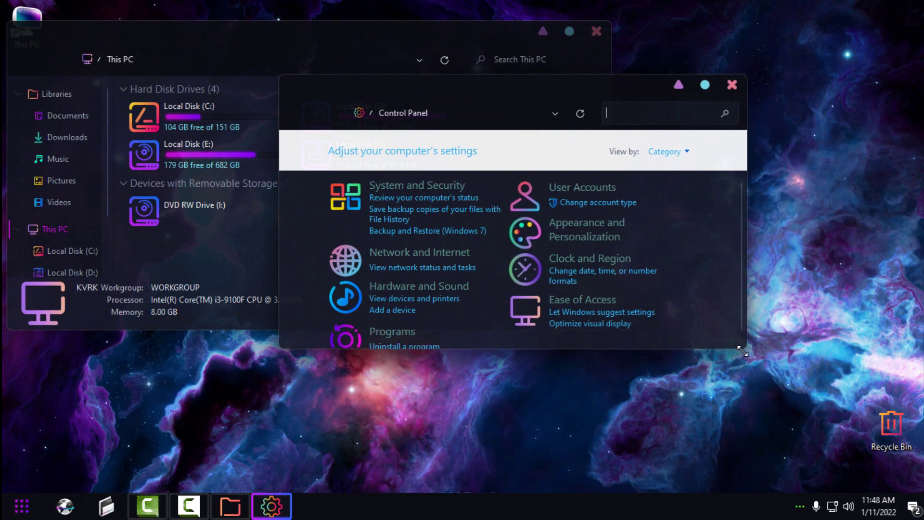
left_click_drag(501, 91, 460, 133)
left_click_drag(262, 32, 260, 25)
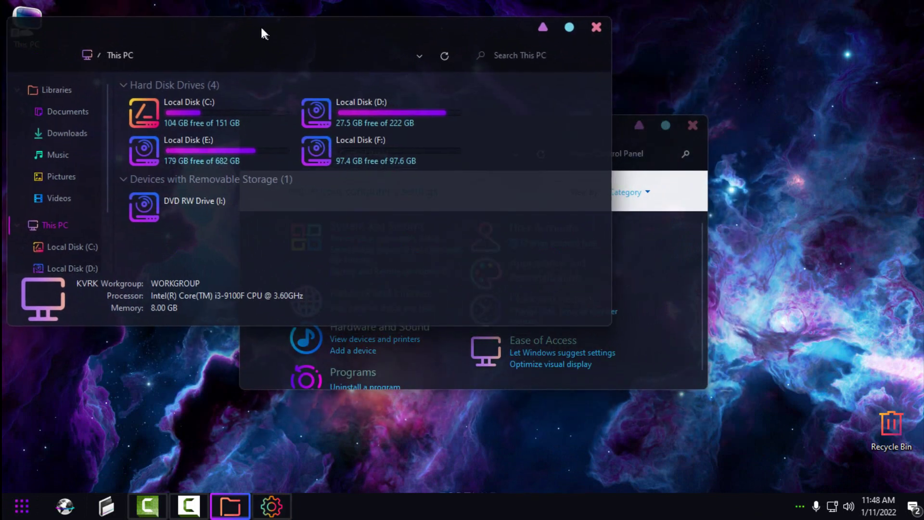
- Open Documents from Start, show all Libraries, and move that window down-left
key("super")
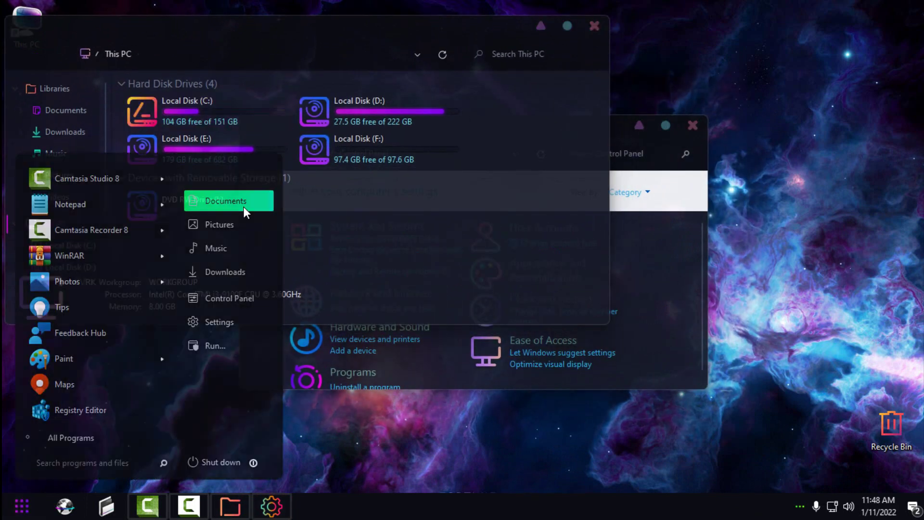
left_click(243, 207)
left_click(312, 124)
left_click_drag(502, 63, 401, 158)
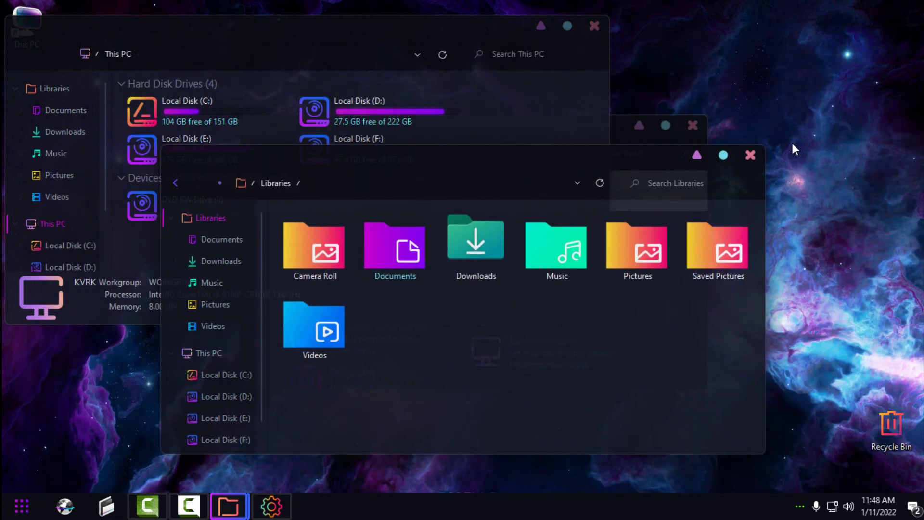
- Maximize and close the Libraries, This PC and Control Panel windows in turn
left_click(726, 159)
left_click(913, 9)
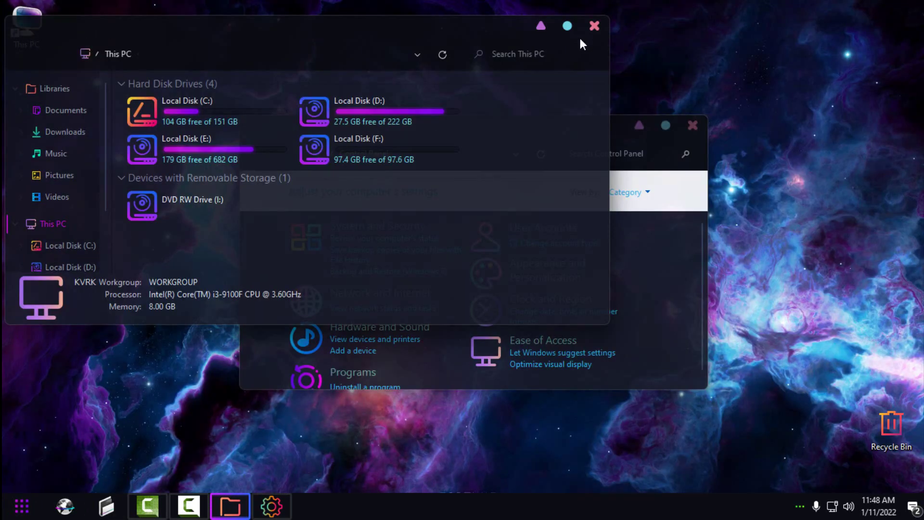
double_click(579, 45)
left_click(913, 9)
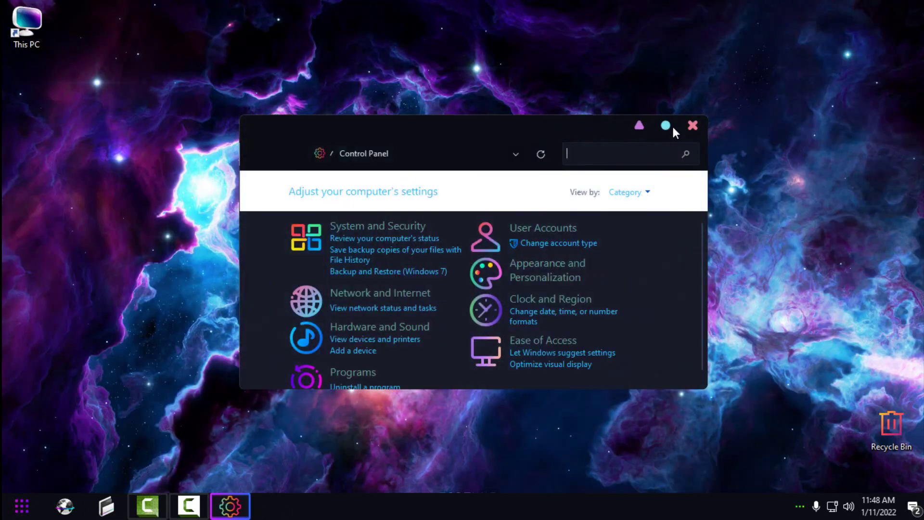
left_click(666, 126)
left_click(913, 9)
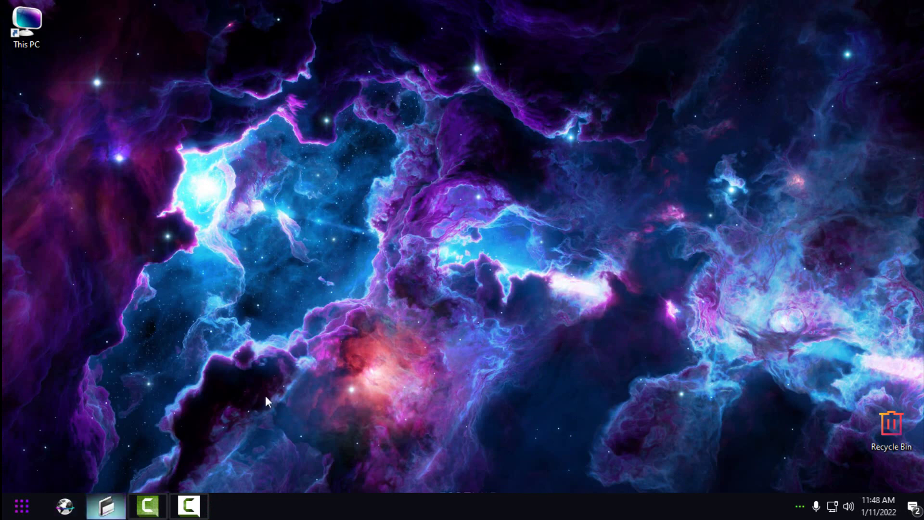
- Browse the themed Libraries, Downloads, Documents and Videos in a restored This PC window
key("super+e")
left_click(884, 8)
left_click_drag(312, 72, 456, 77)
left_click(167, 134)
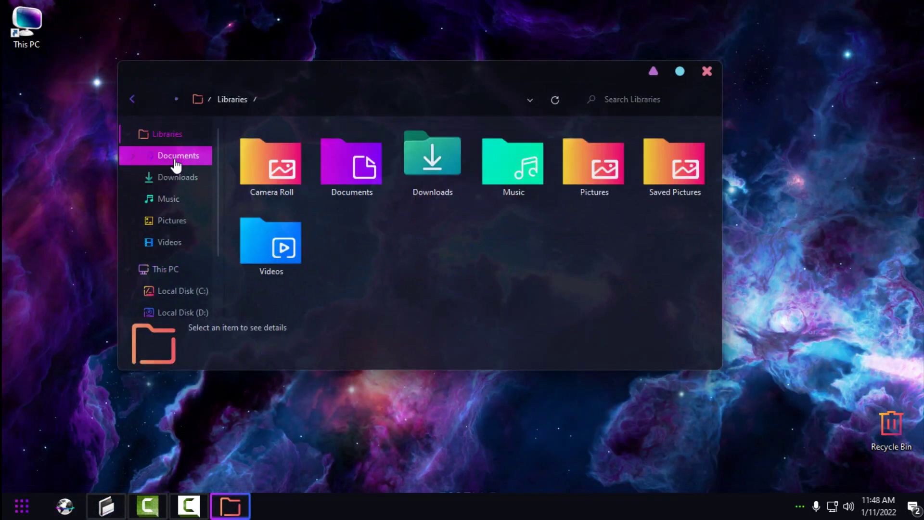
left_click(171, 272)
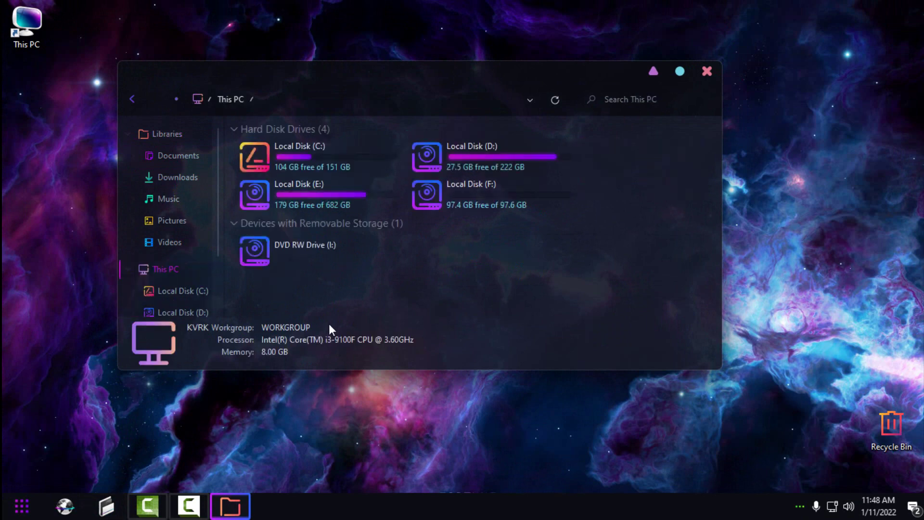
left_click_drag(330, 316, 371, 152)
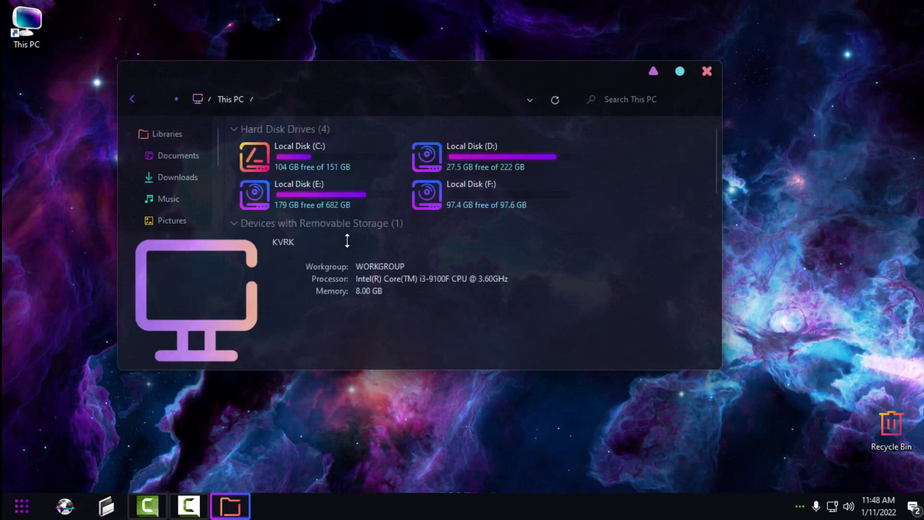
left_click_drag(346, 240, 306, 294)
left_click(178, 177)
left_click(178, 155)
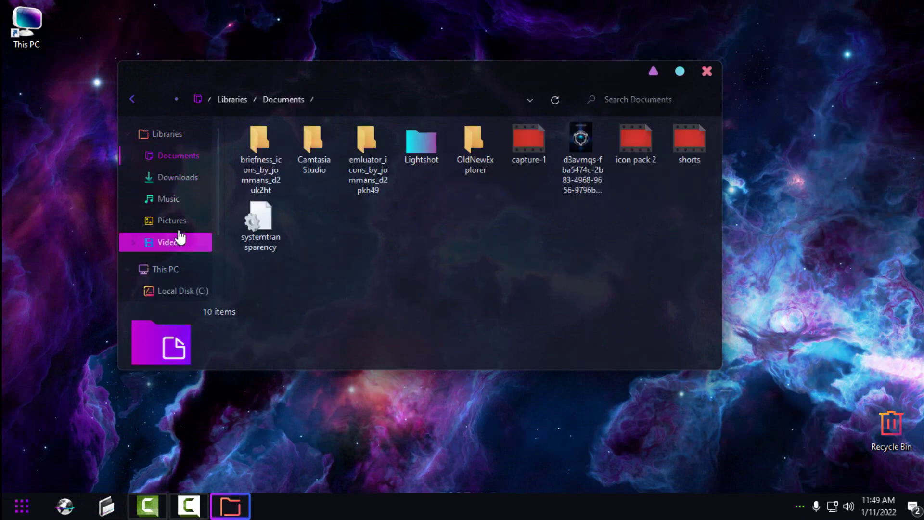
left_click(180, 241)
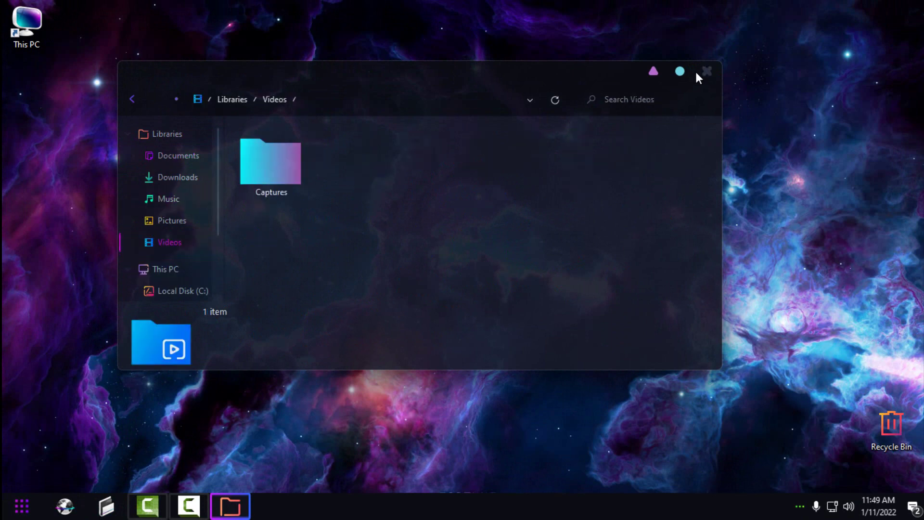
- Refresh the desktop, view Local Disk (C:) in a new This PC window, then close it
left_click(702, 71)
right_click(392, 146)
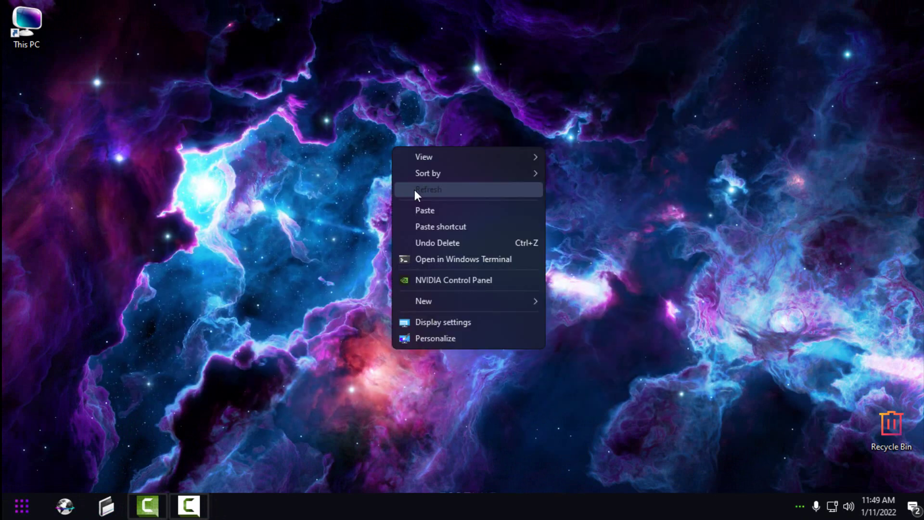
left_click(414, 189)
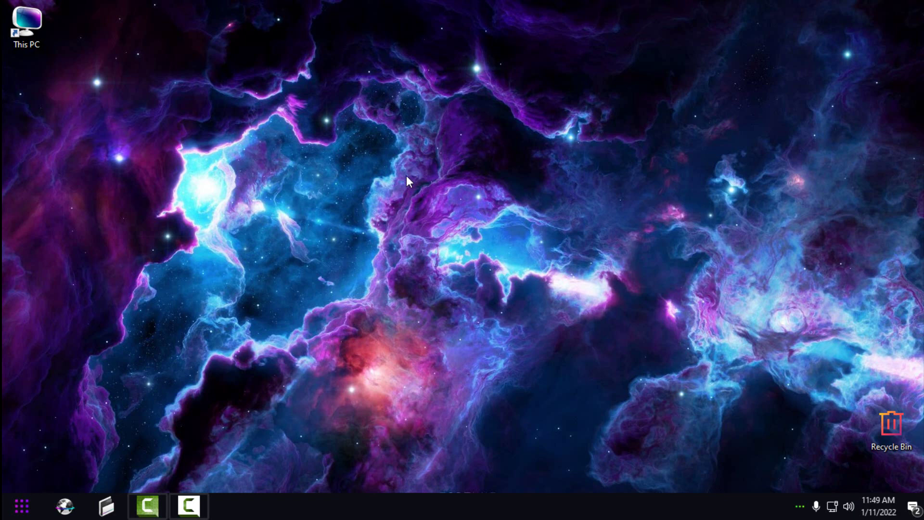
left_click(104, 510)
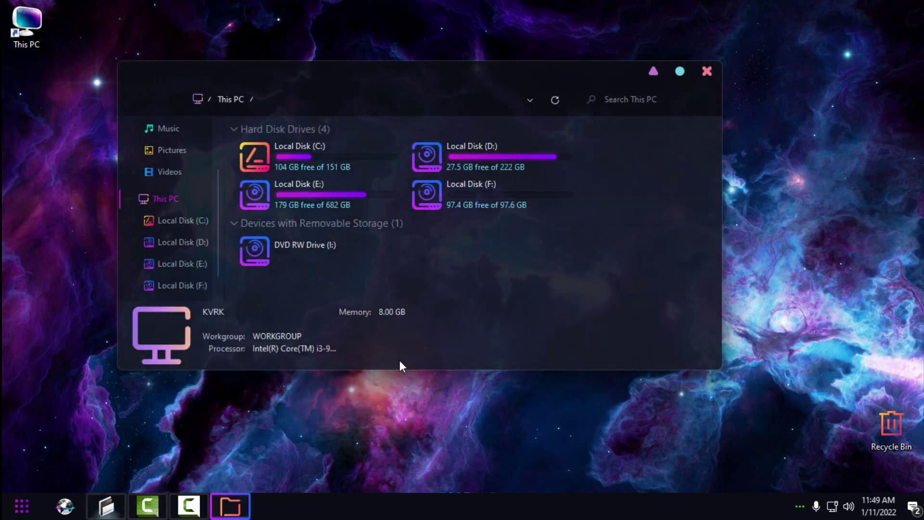
double_click(309, 175)
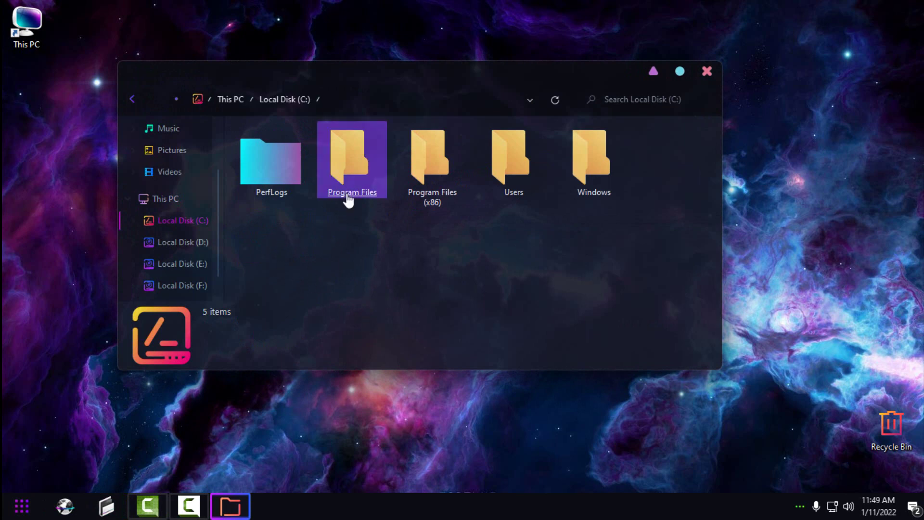
left_click(706, 72)
key("super")
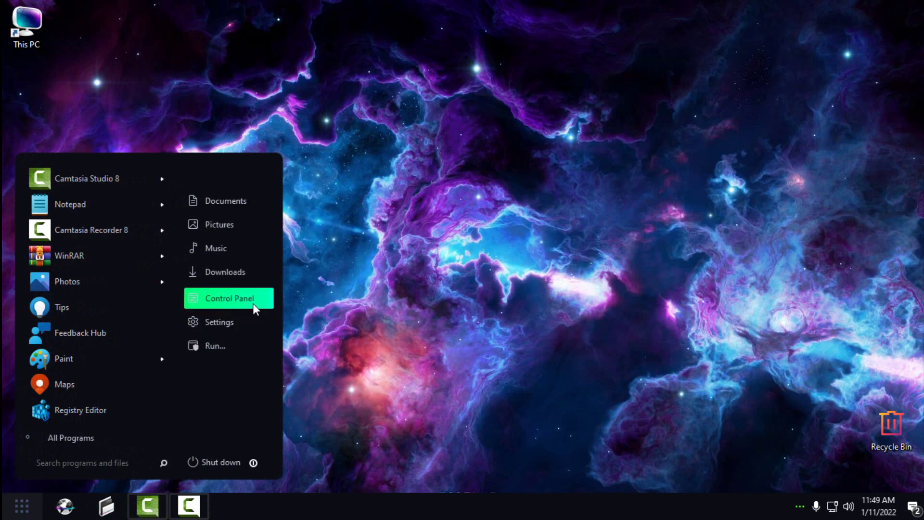
- Switch Control Panel to Large icons and enable 'Always show icons, never thumbnails' in File Explorer Options
left_click(253, 303)
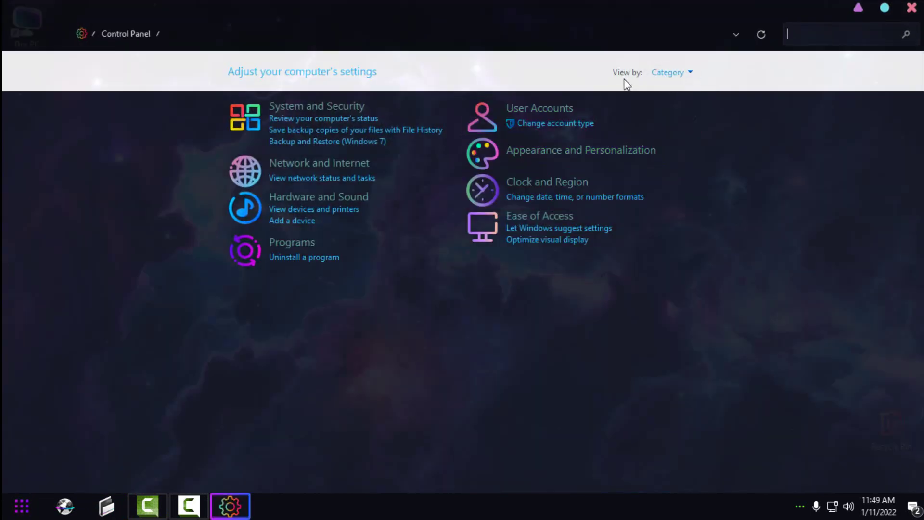
left_click(669, 73)
left_click(681, 113)
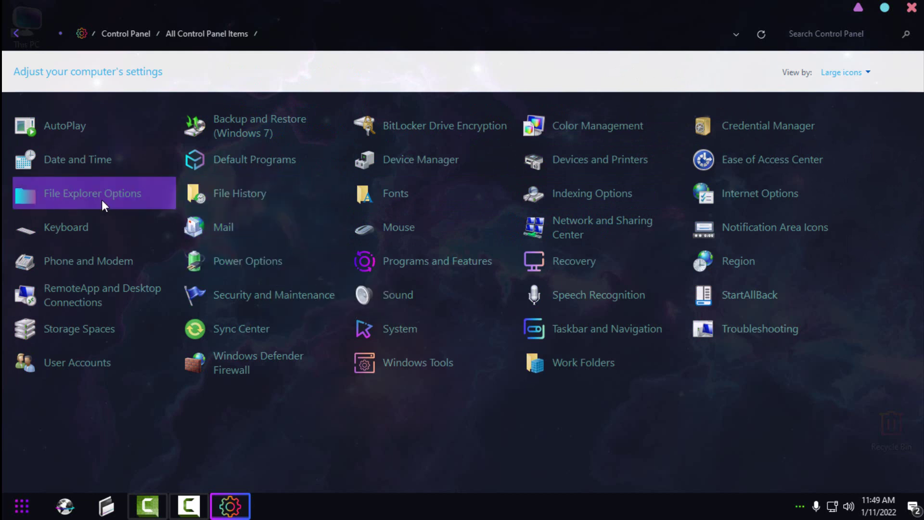
left_click(86, 196)
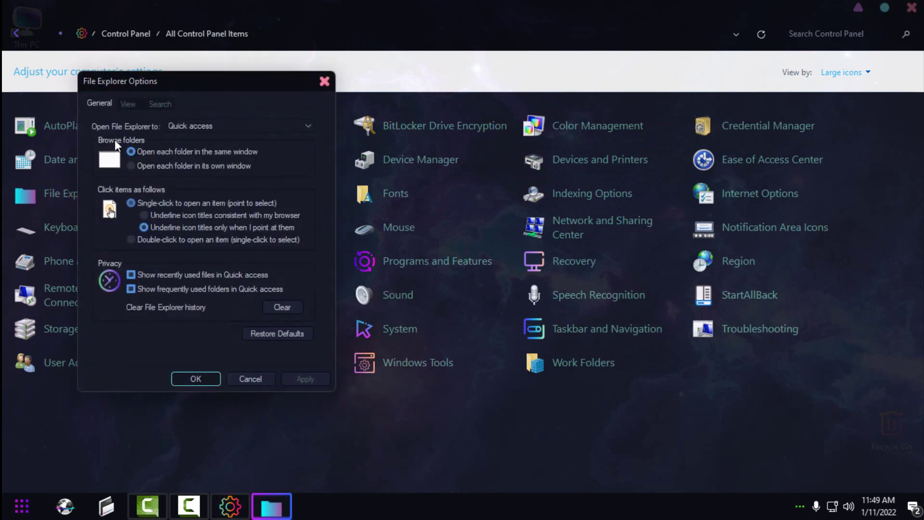
left_click(128, 105)
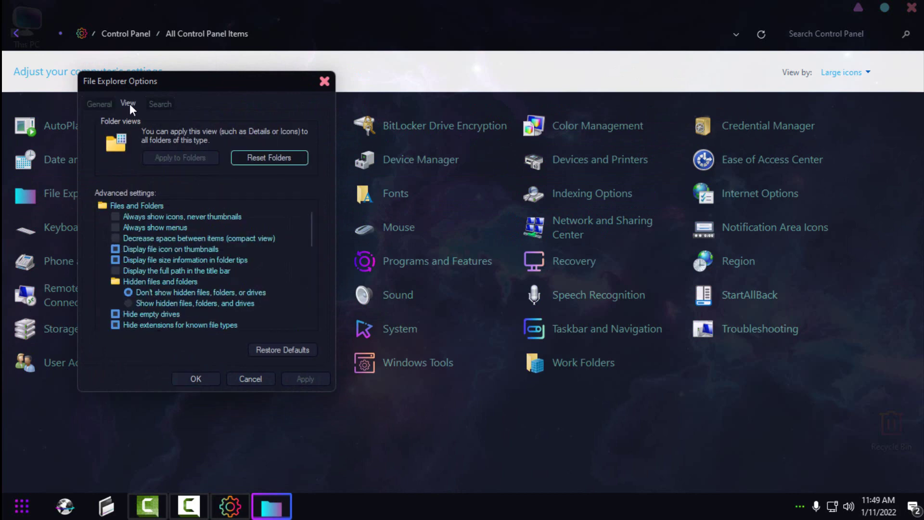
left_click(115, 217)
left_click(200, 378)
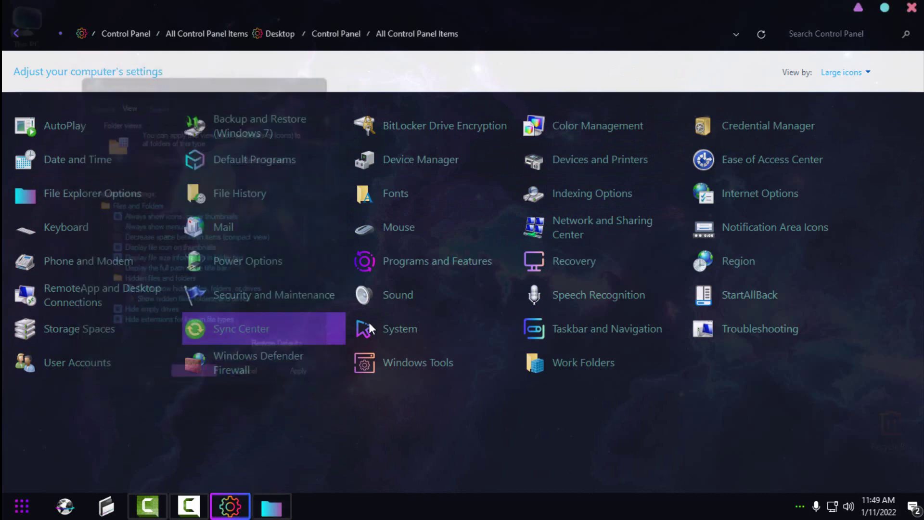
- Reopen Local Disk (C:) and select its five folders to check the themed icons
left_click(911, 7)
left_click(106, 505)
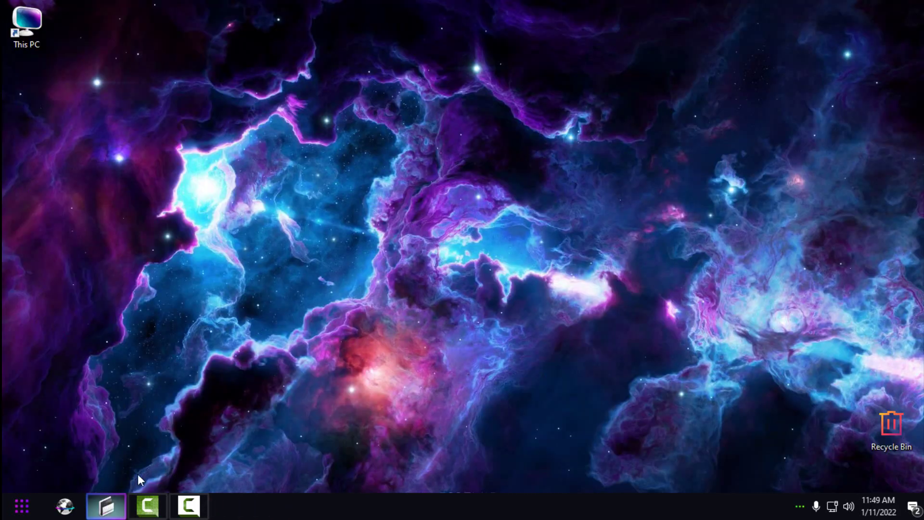
double_click(387, 199)
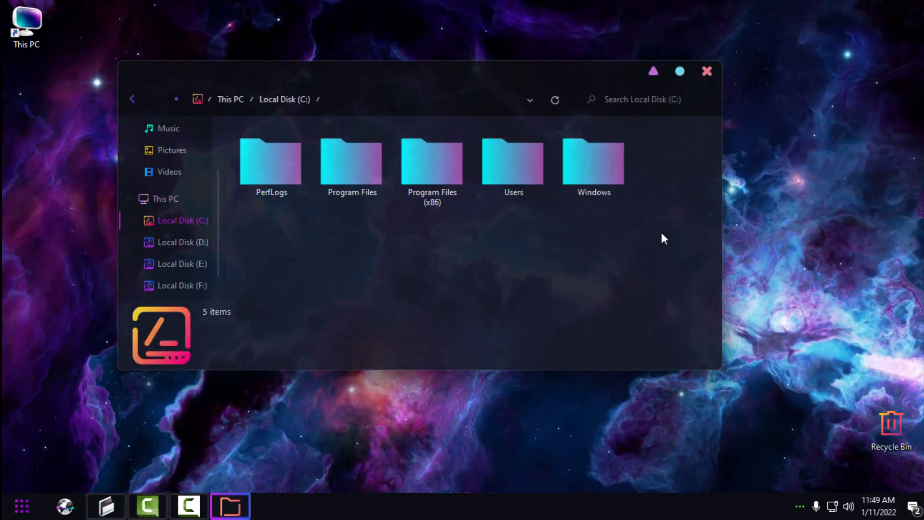
left_click_drag(266, 210, 557, 259)
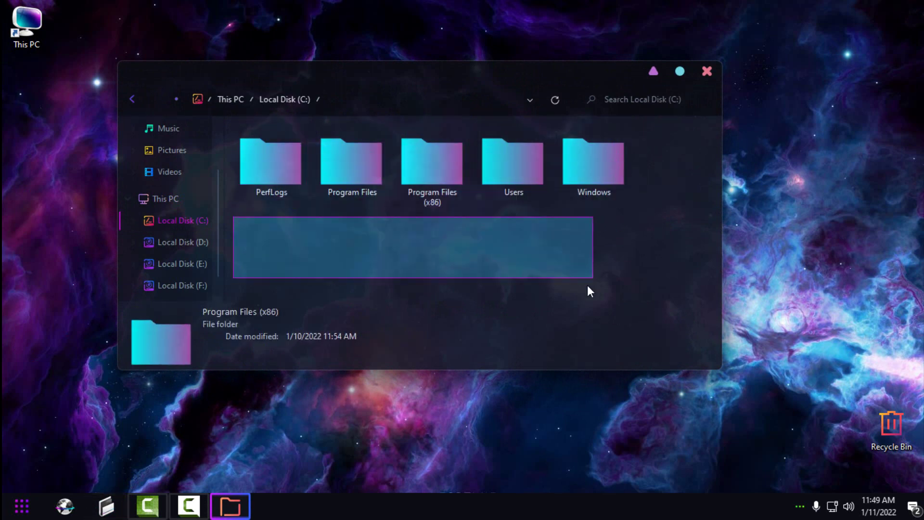